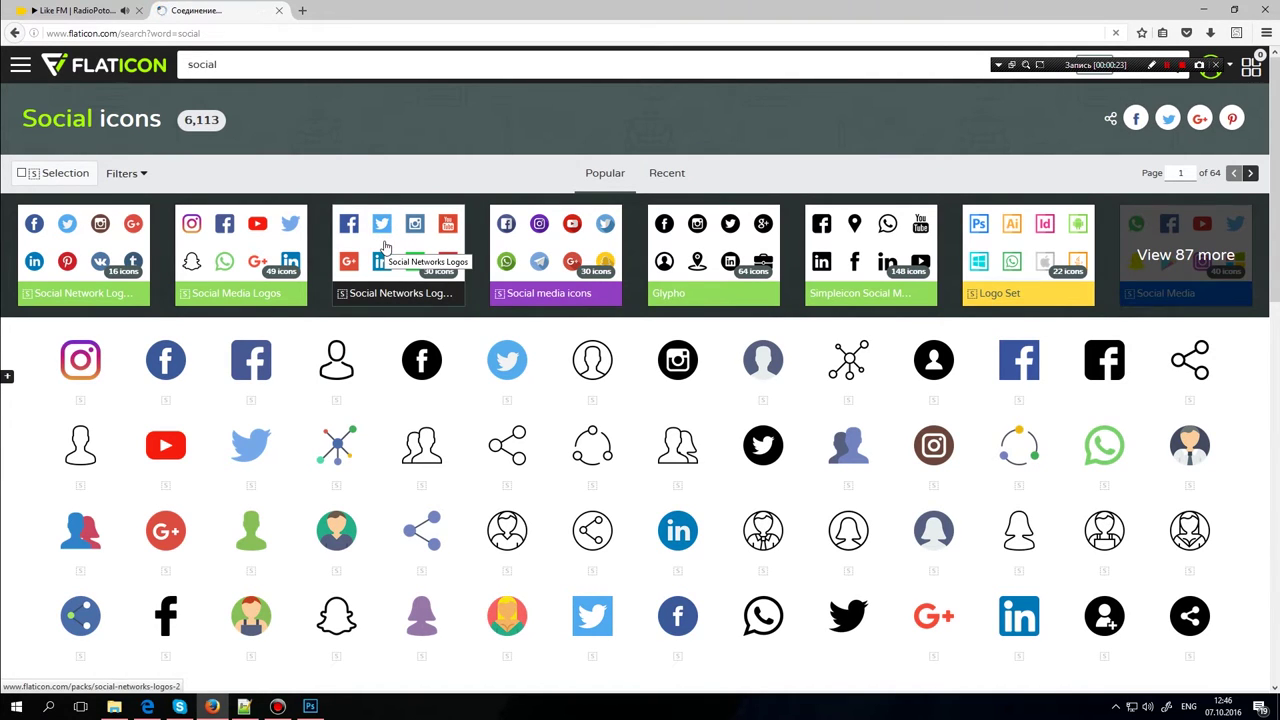
Open the Social Networks Logos icon pack and download its zip archive, opening it with WinRAR
click(385, 246)
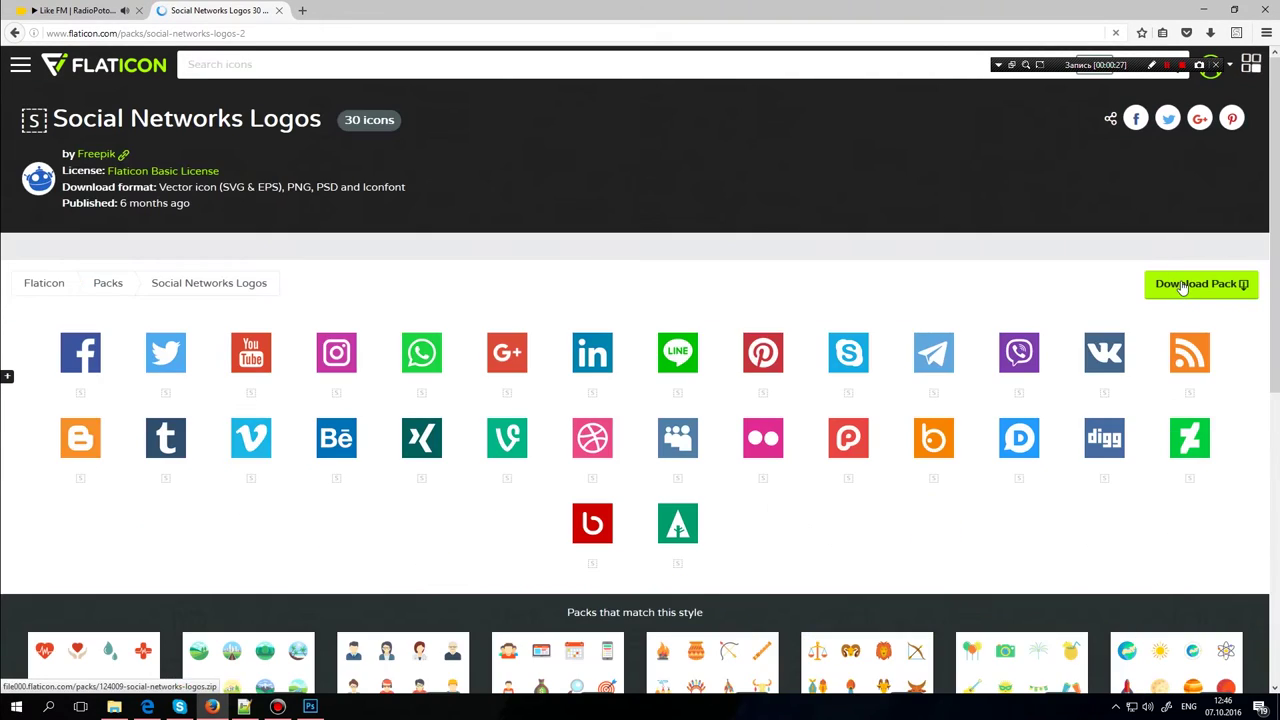
click(1183, 287)
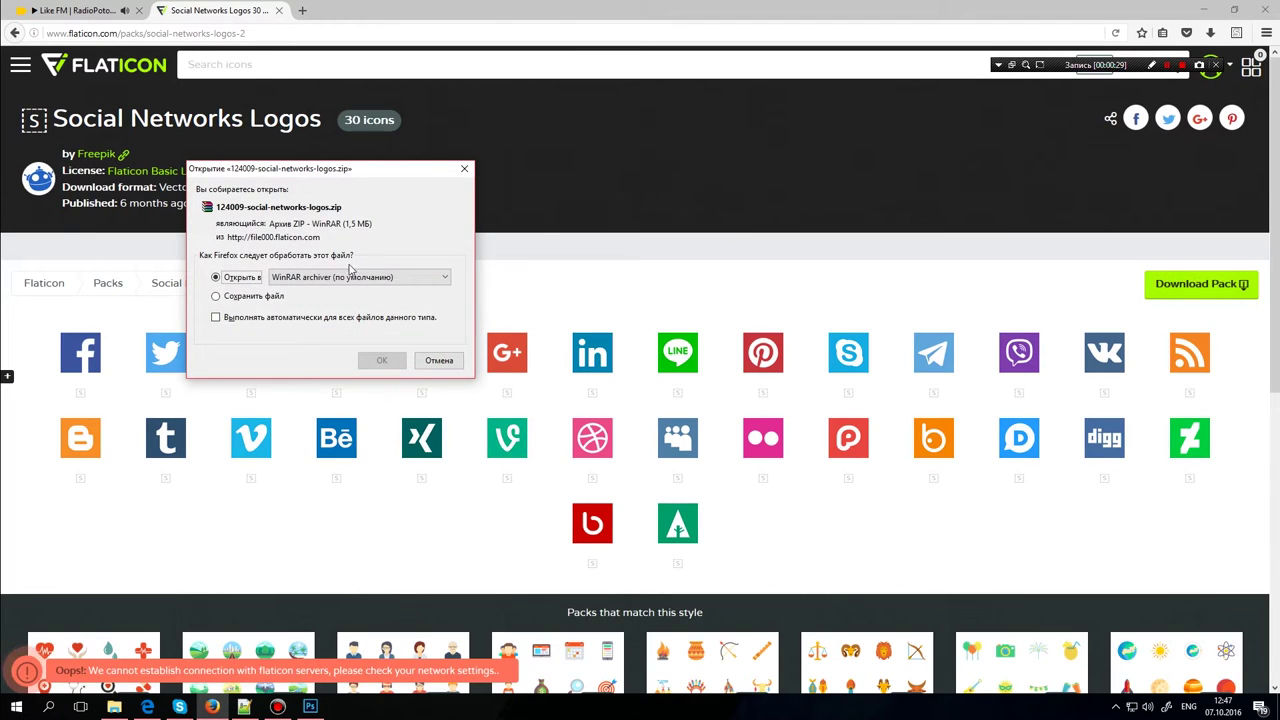
click(230, 296)
click(218, 277)
click(370, 361)
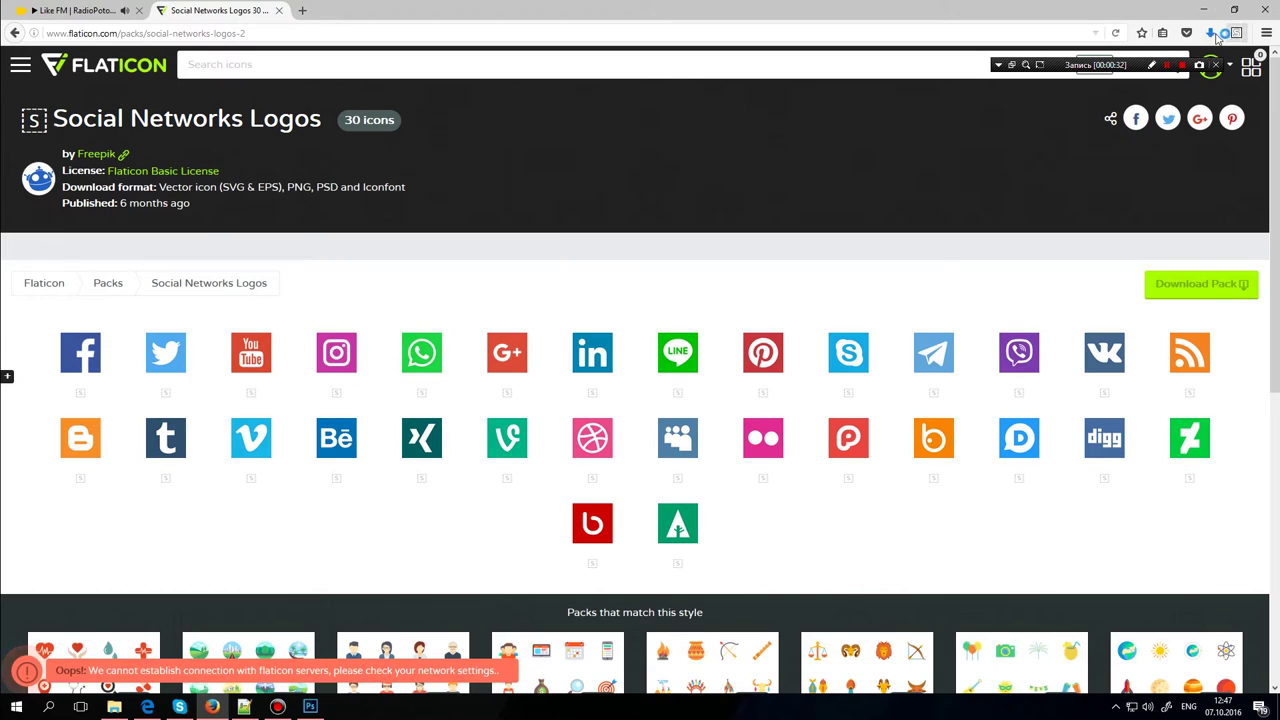
Extract the 124009-social-networks-logos folder to the desktop, replacing all existing files, and close the archive
click(506, 178)
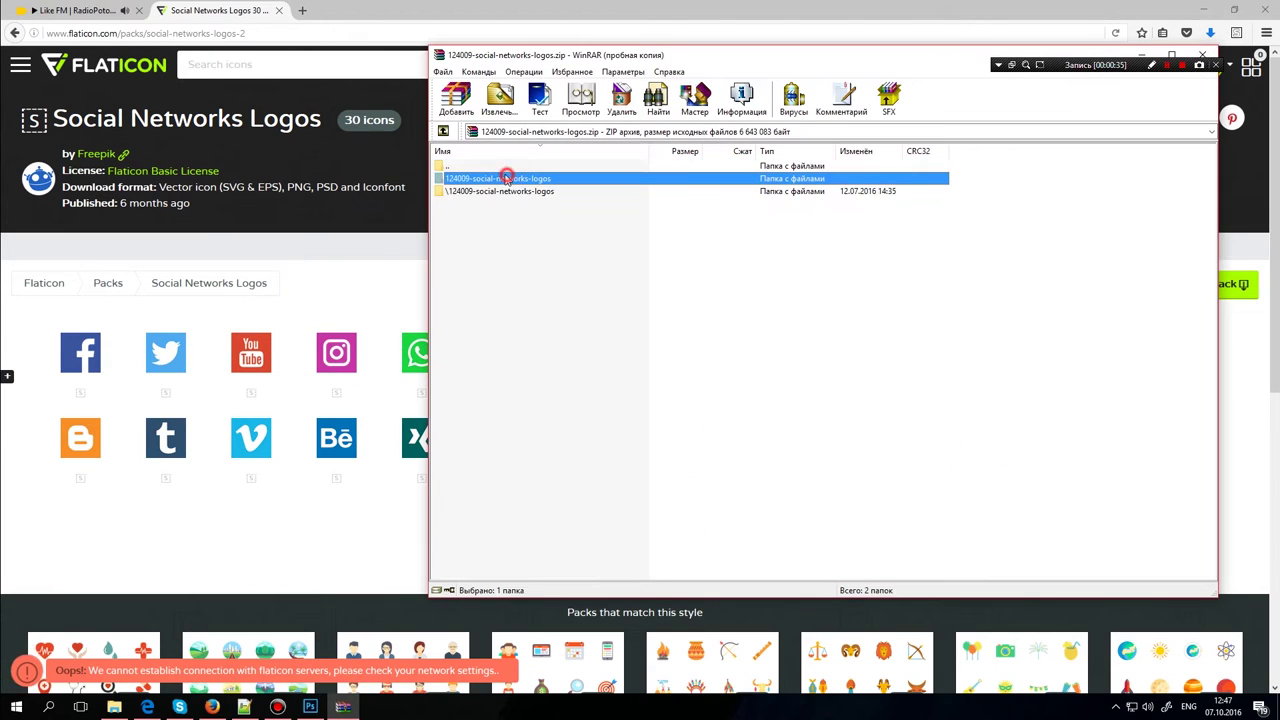
click(886, 330)
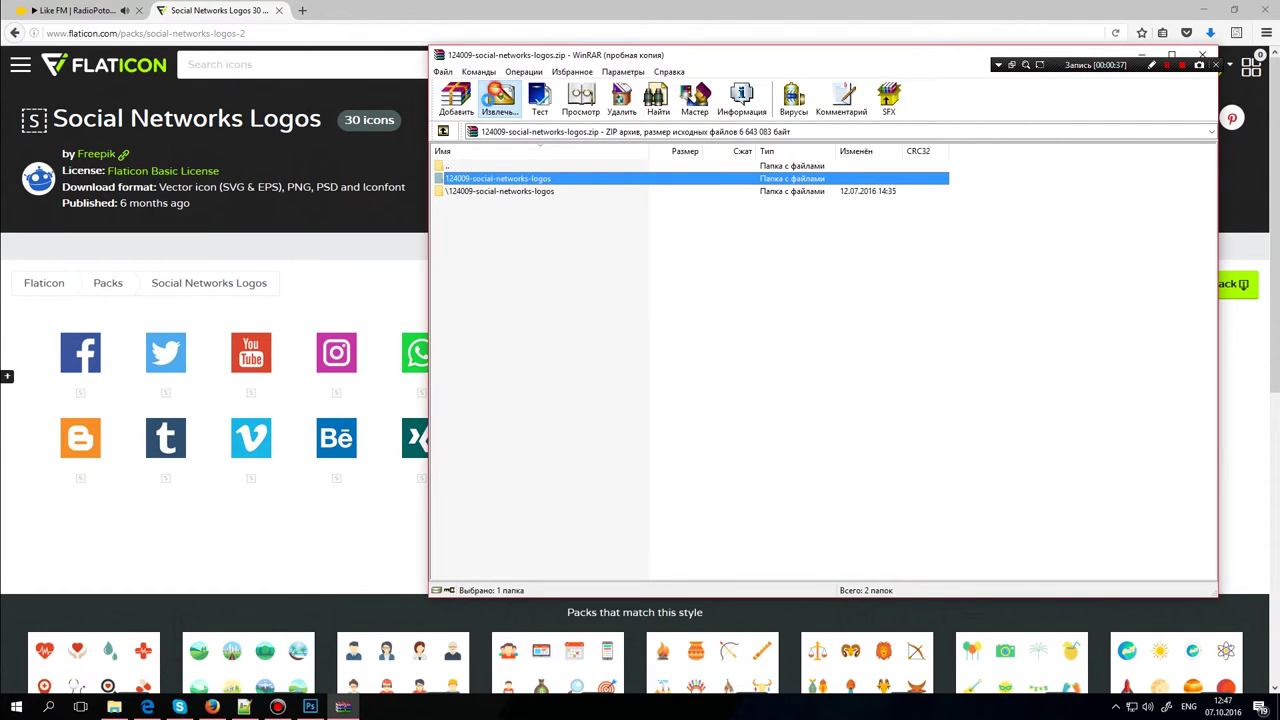
click(499, 97)
click(870, 250)
click(880, 466)
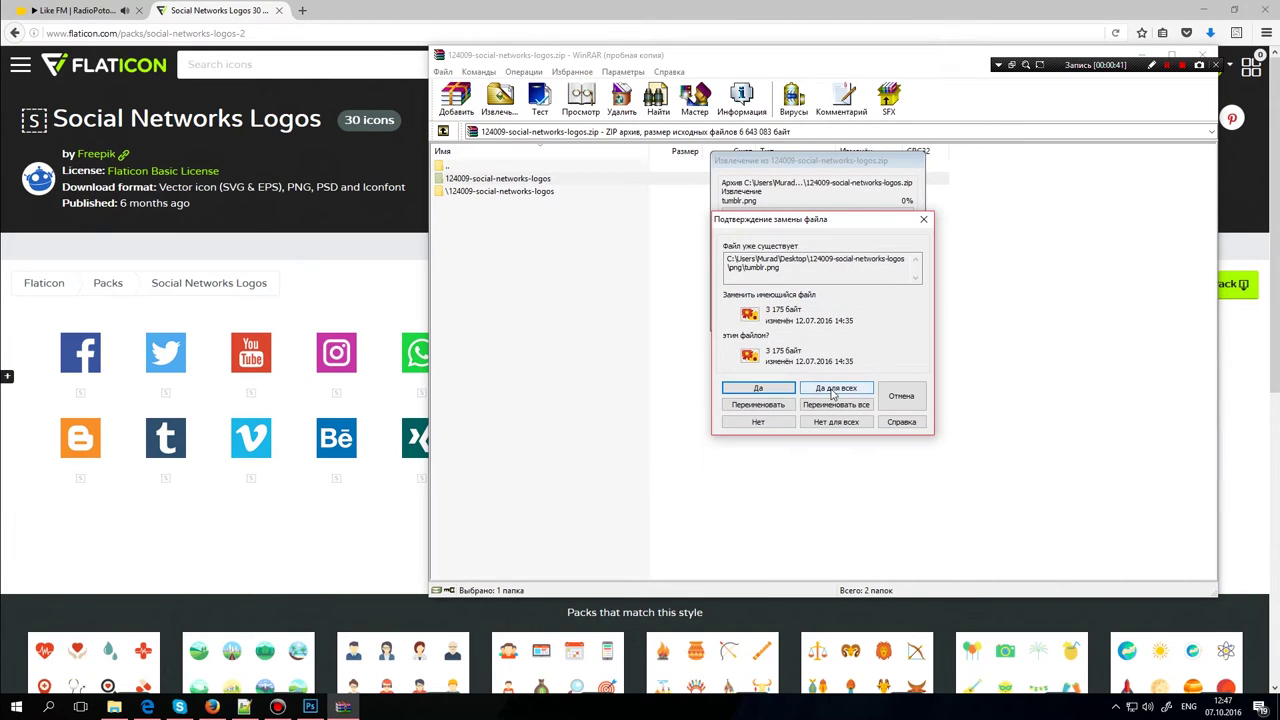
click(834, 390)
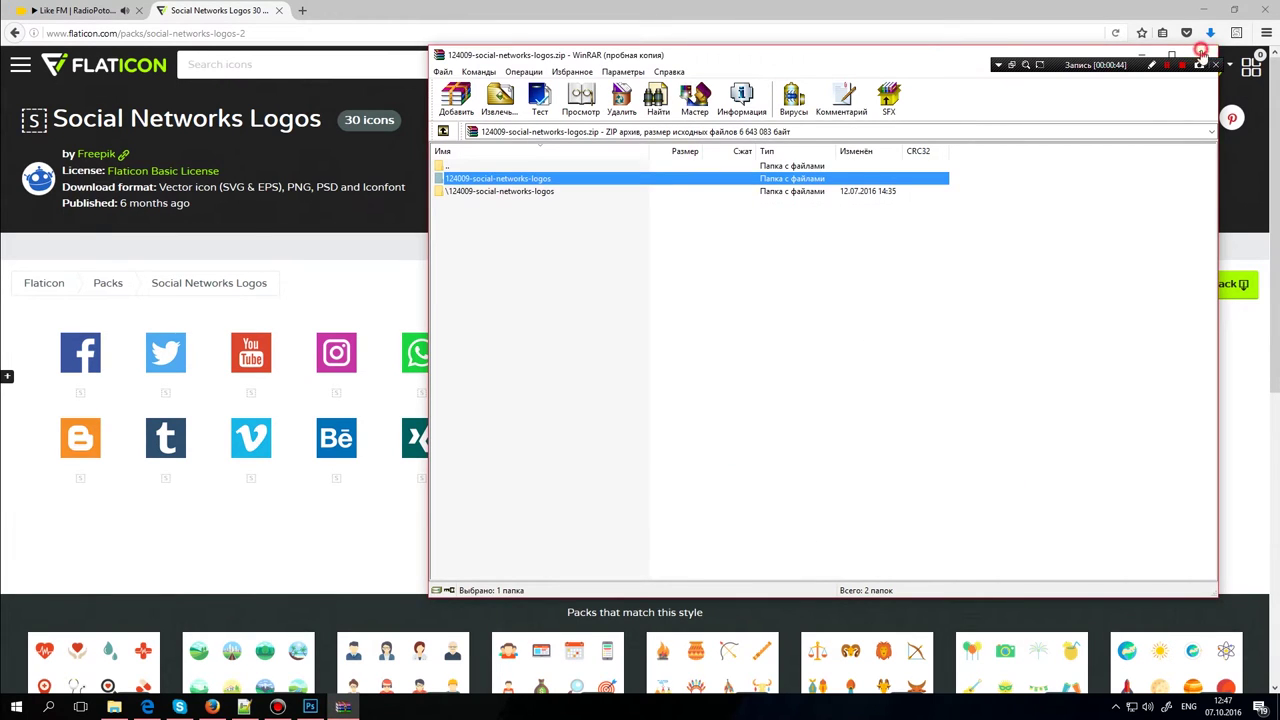
click(1203, 53)
Open the extracted 124009-social-networks-logos folder from the desktop and locate its psd subfolder
key(super+d)
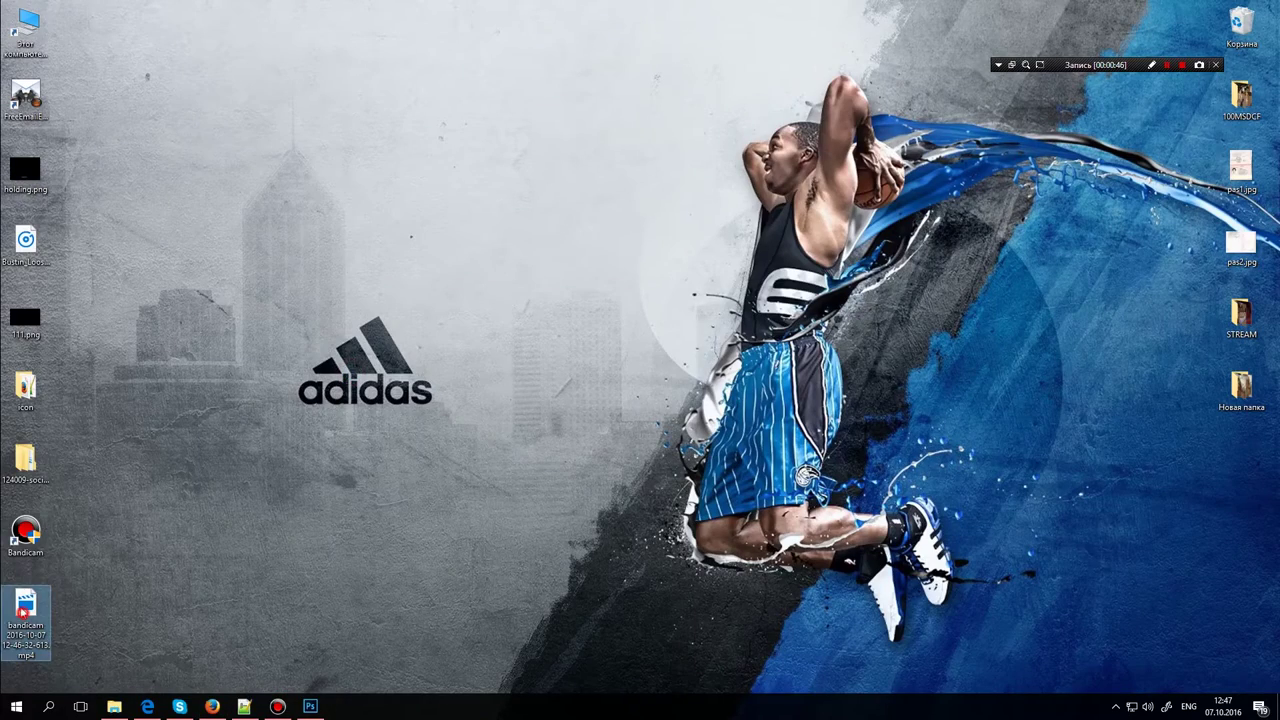
double_click(25, 458)
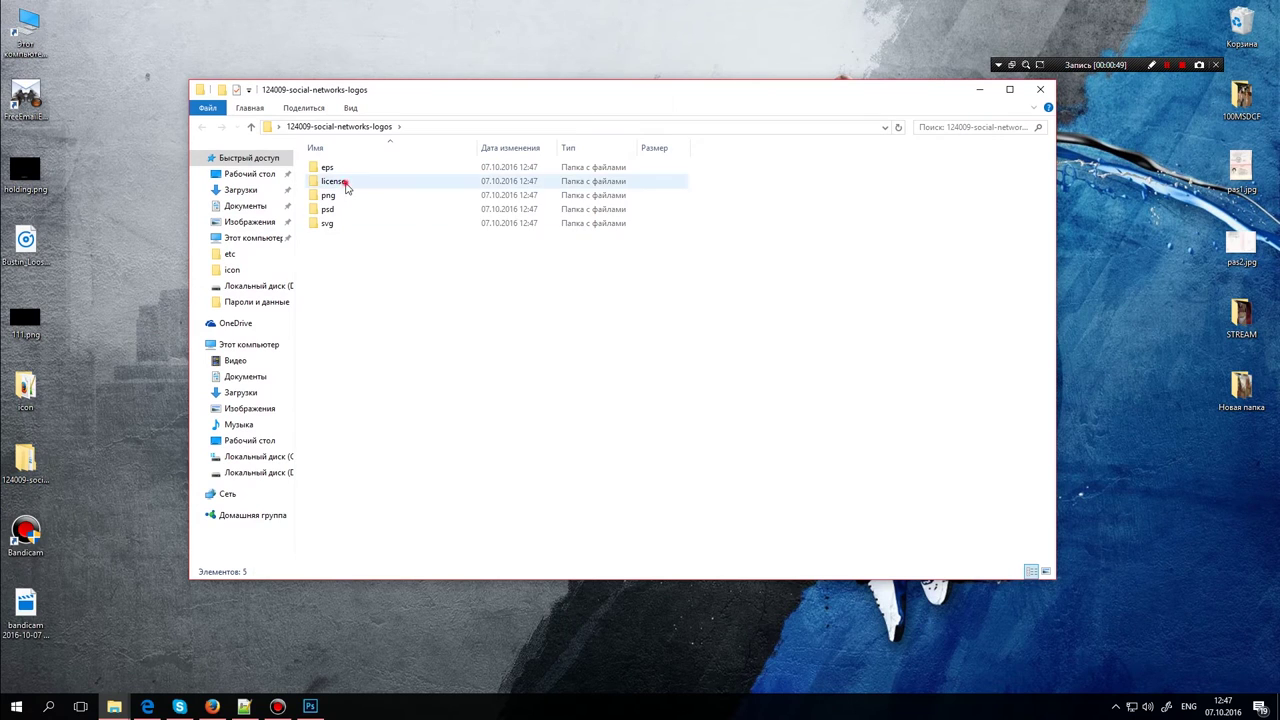
click(336, 210)
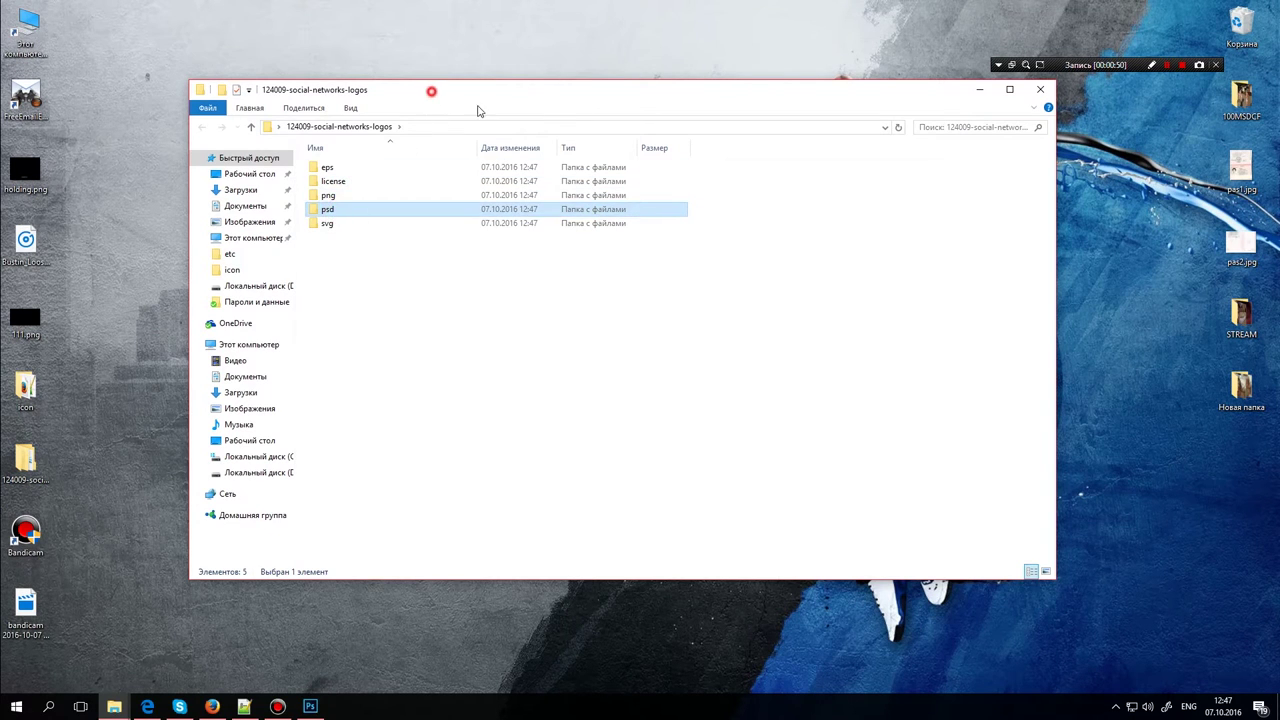
drag(428, 91, 550, 106)
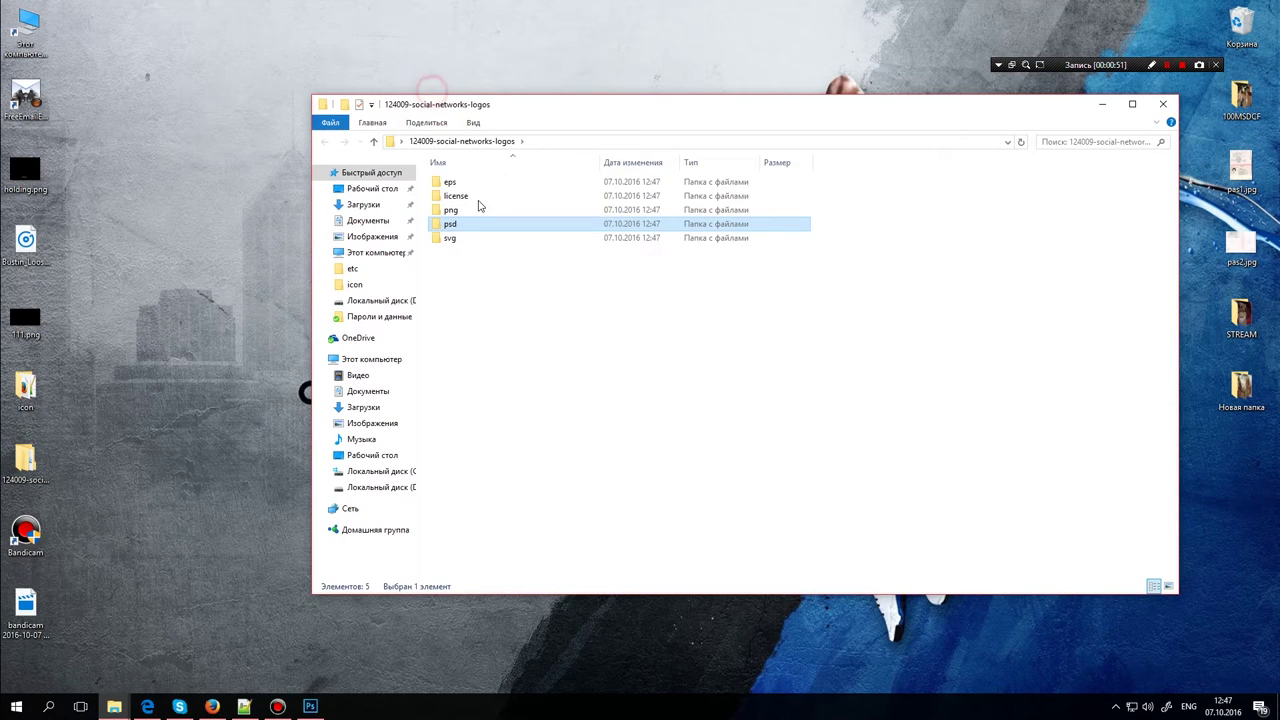
Switch to Photoshop and open forrst.psd, instagram.psd, blogger.psd, deviantart.psd, vimeo.psd and pinterest.psd from the pack's psd folder
click(310, 706)
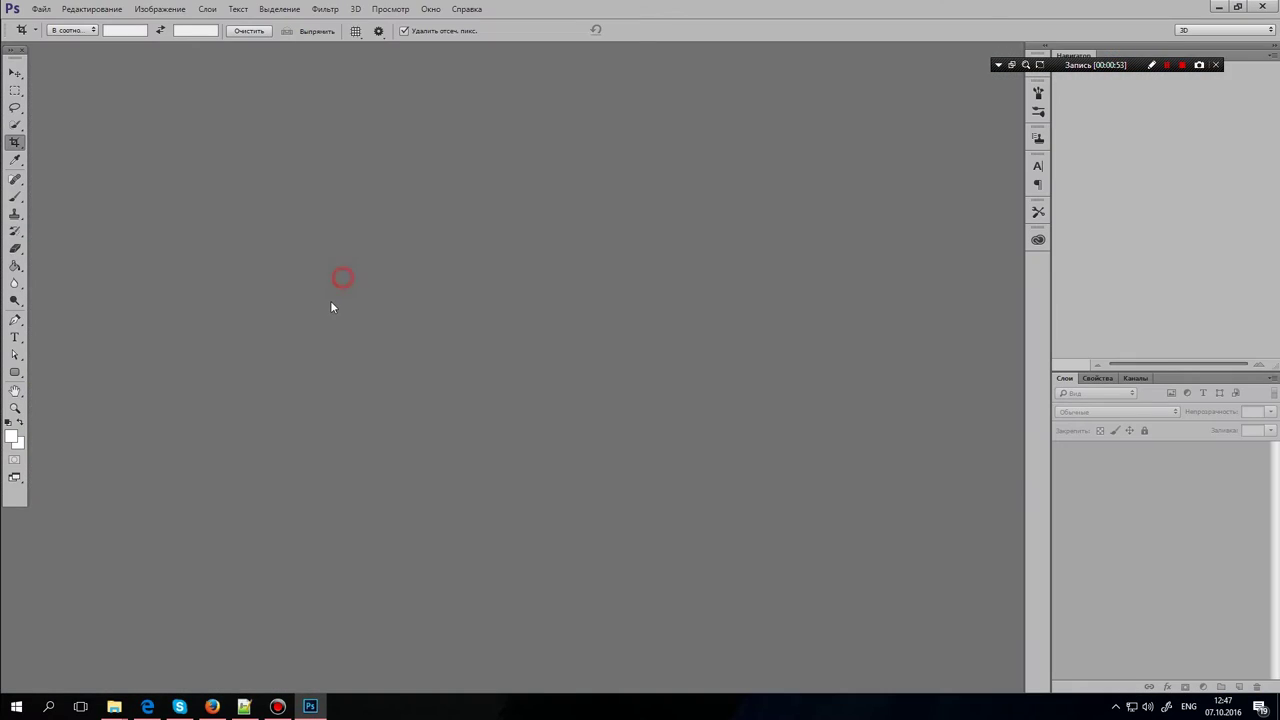
double_click(323, 306)
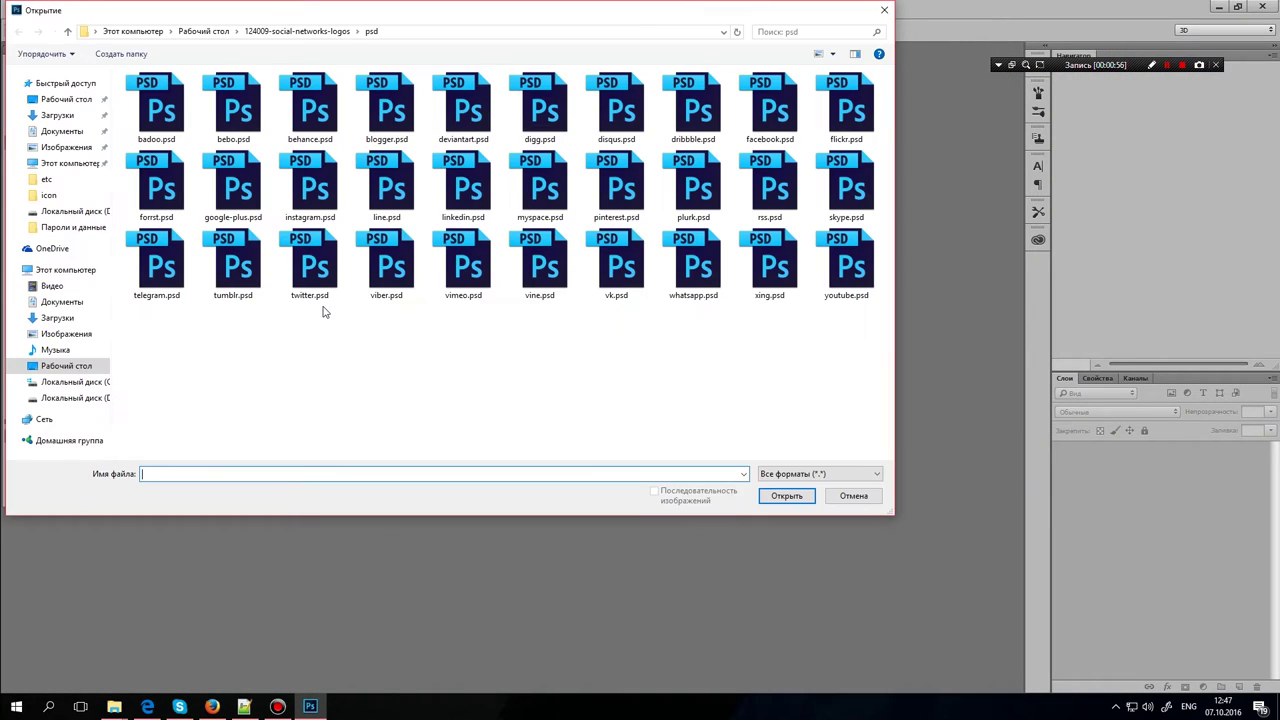
click(163, 186)
ctrl+click(310, 185)
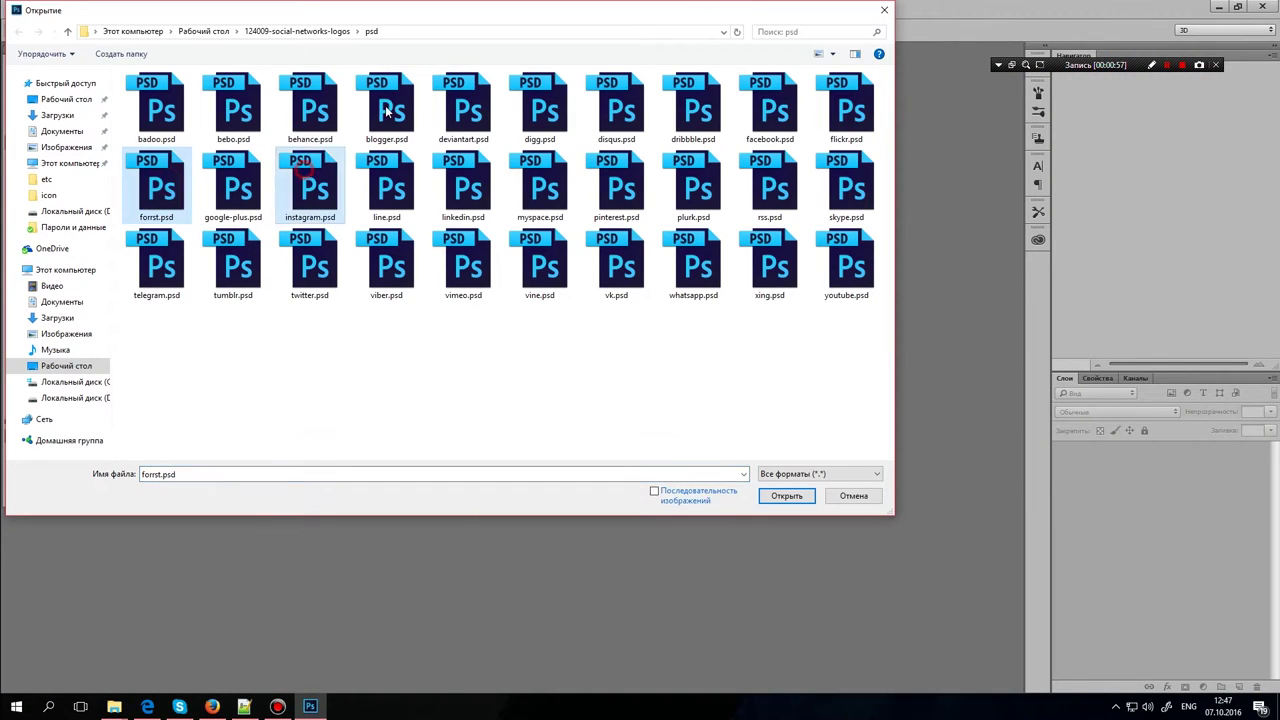
ctrl+click(410, 90)
ctrl+click(485, 110)
ctrl+click(475, 256)
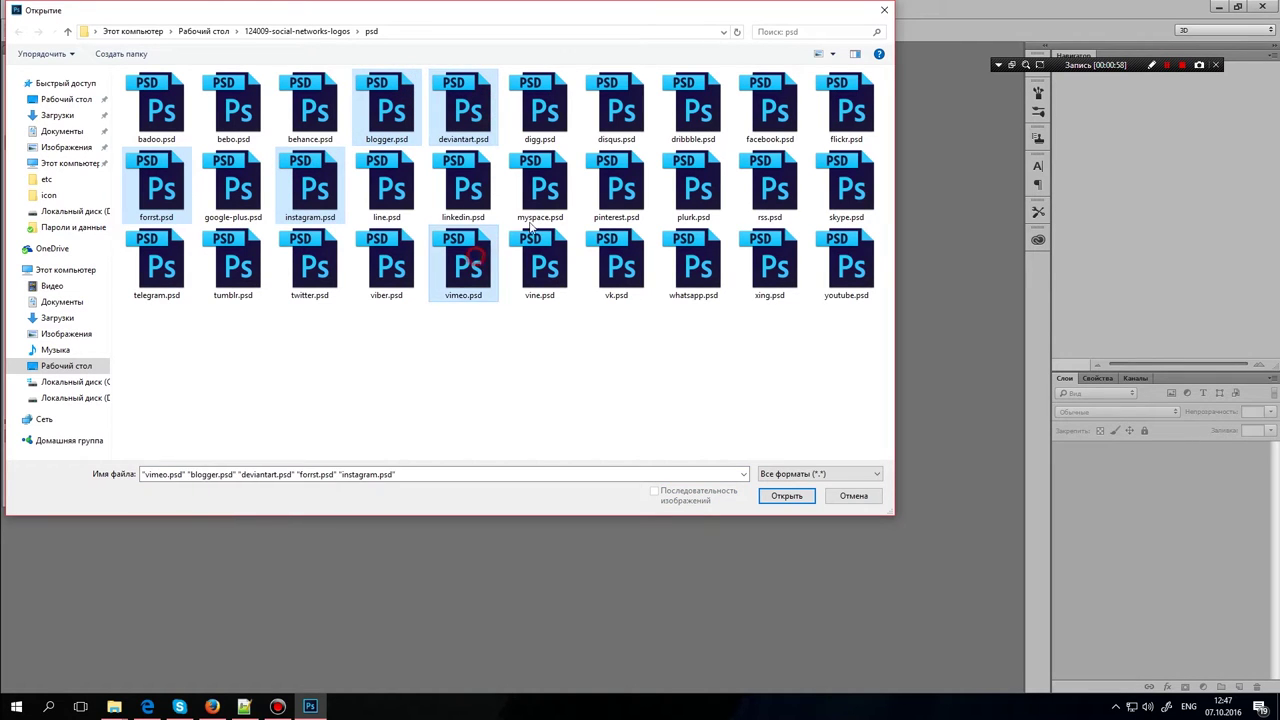
ctrl+click(621, 180)
click(786, 496)
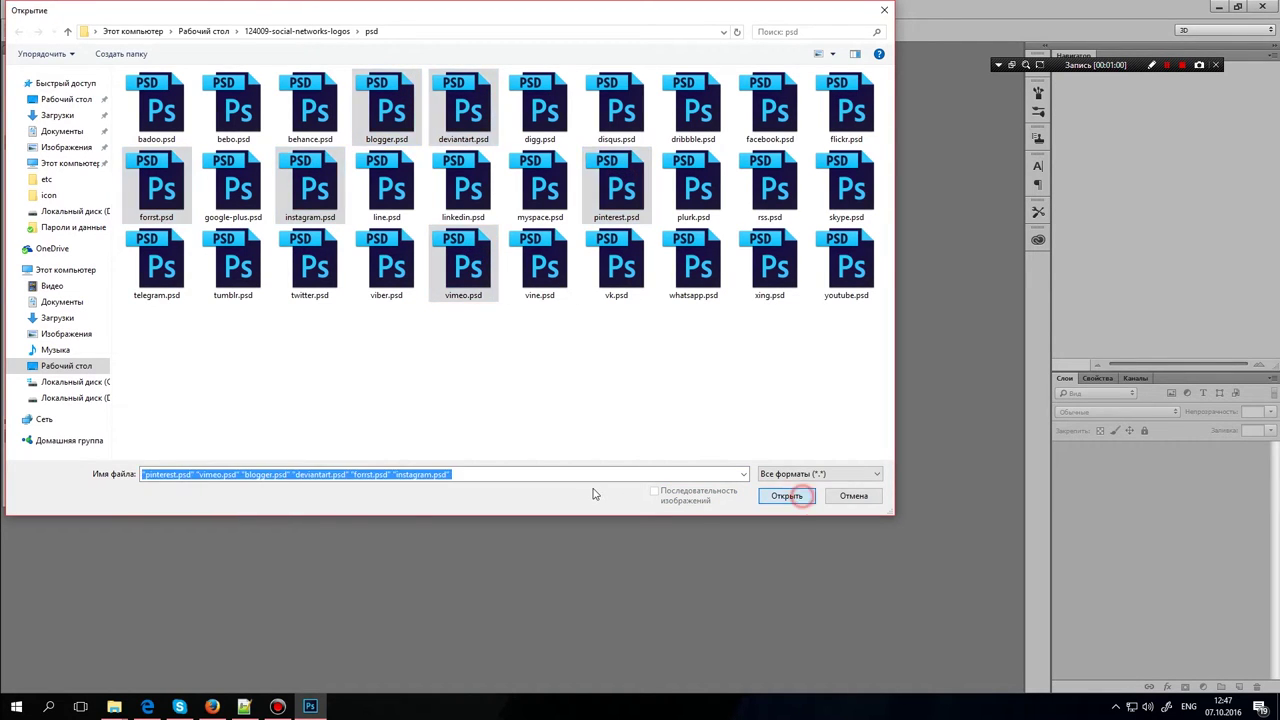
Accept the default color profile handling for each of the opened icon files
click(729, 322)
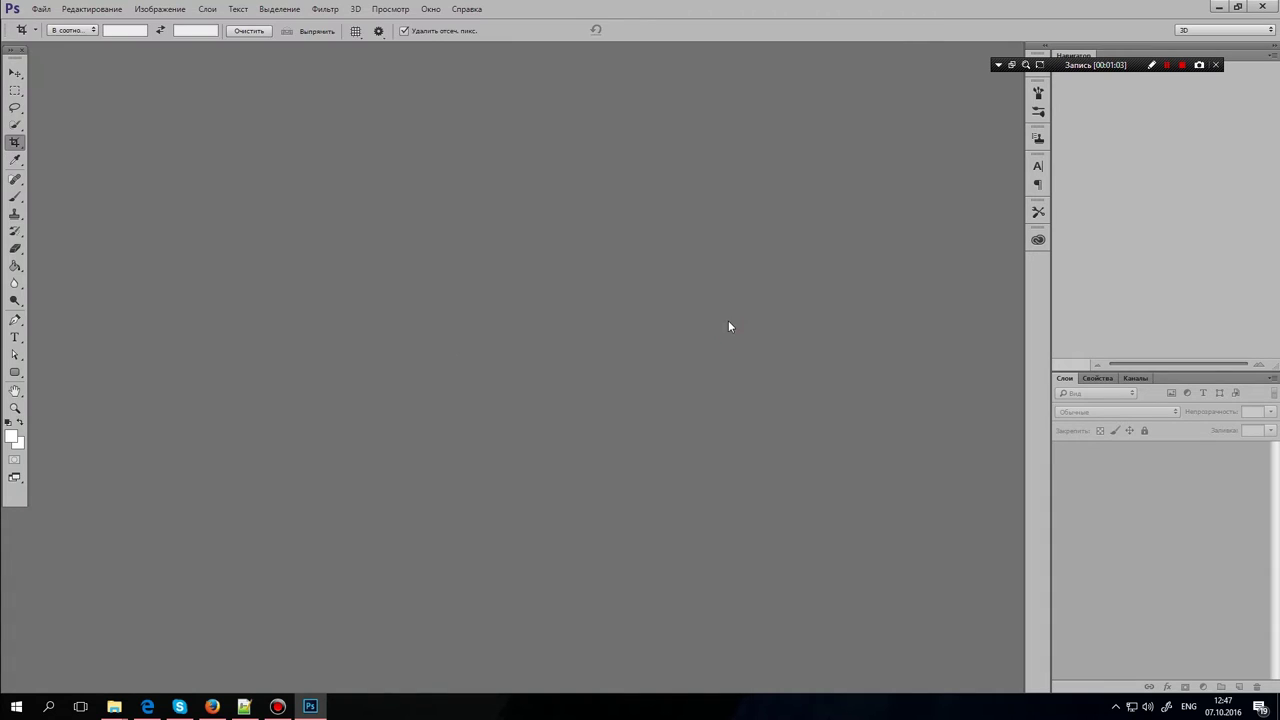
click(730, 321)
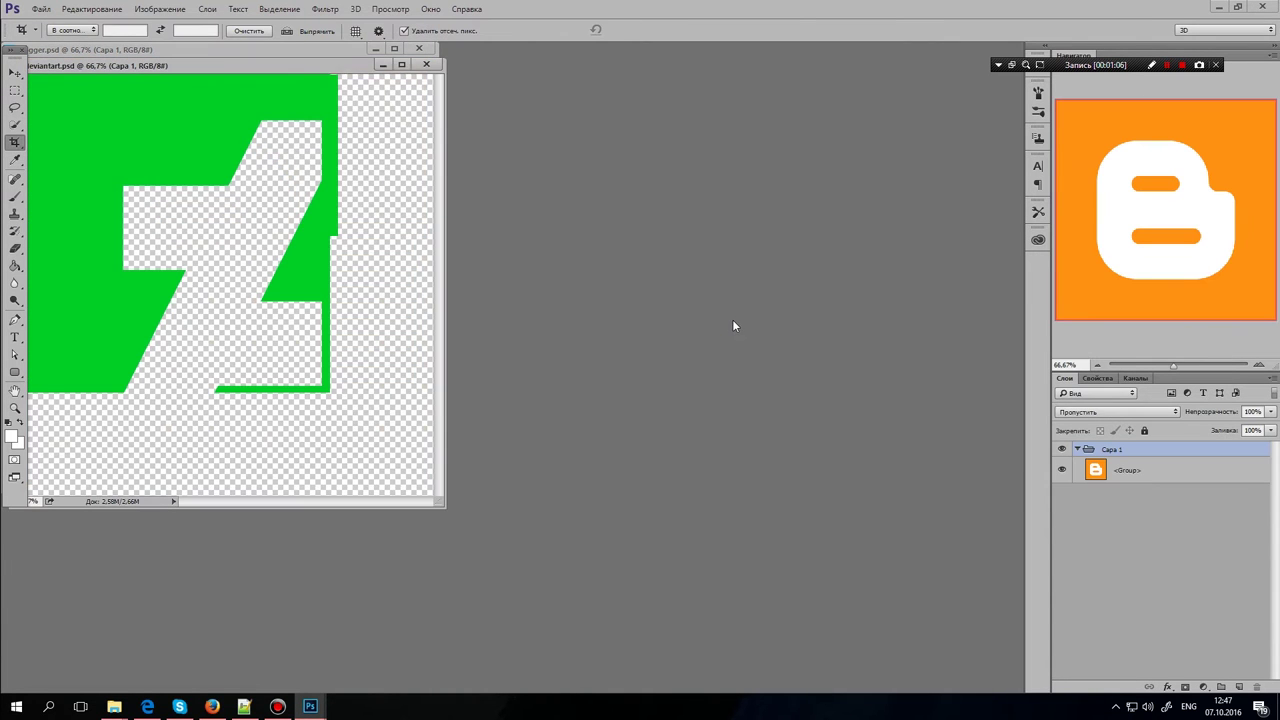
click(732, 320)
click(734, 321)
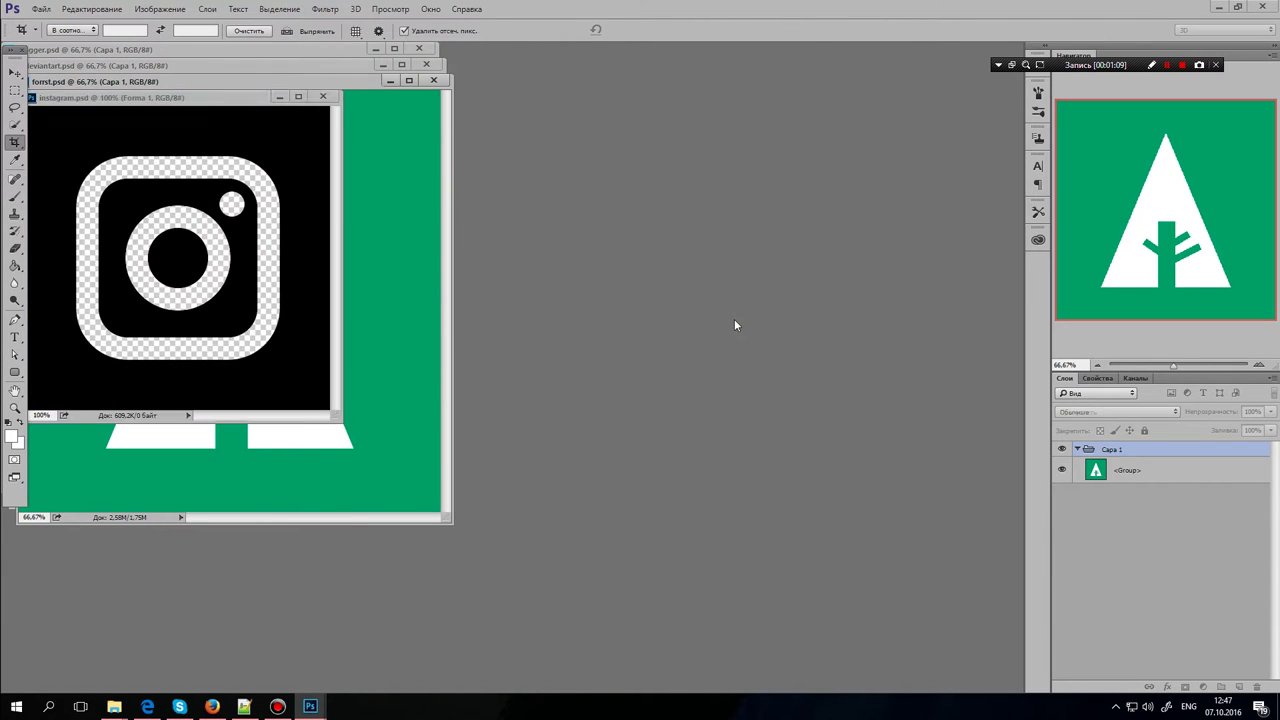
click(734, 321)
click(734, 323)
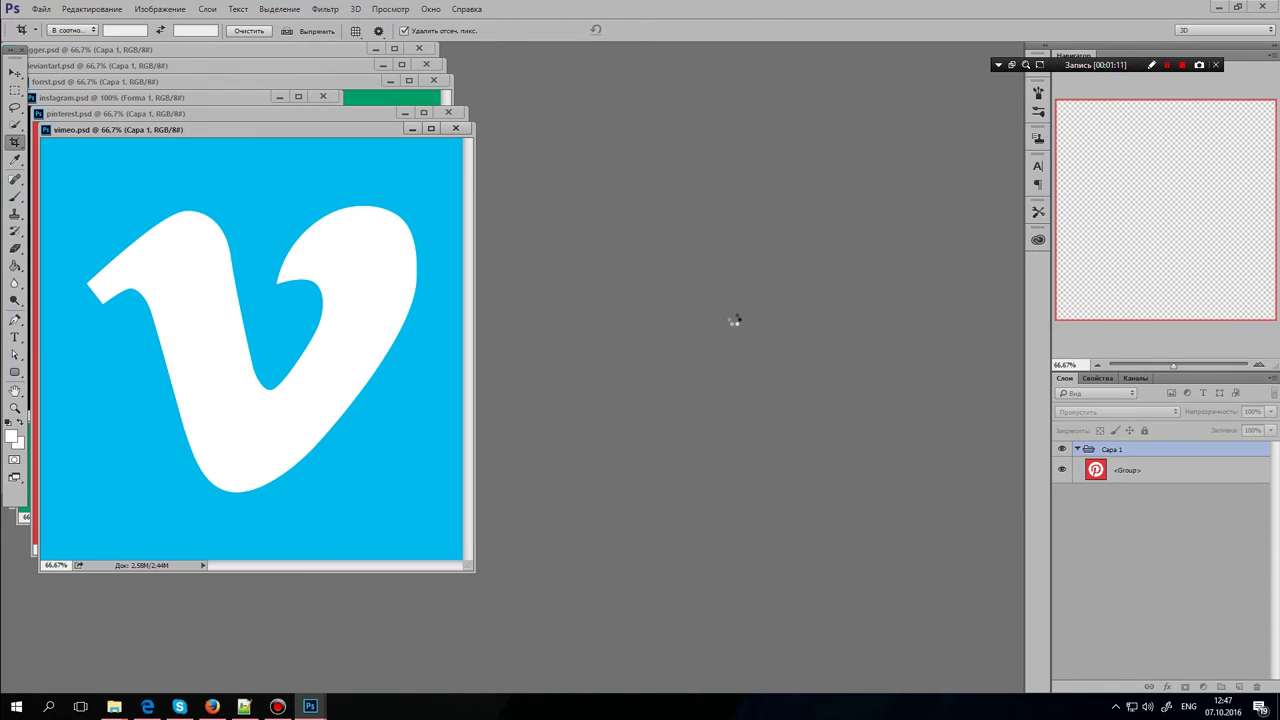
Open flickr.psd as well, leaving its color profile unmanaged
double_click(679, 319)
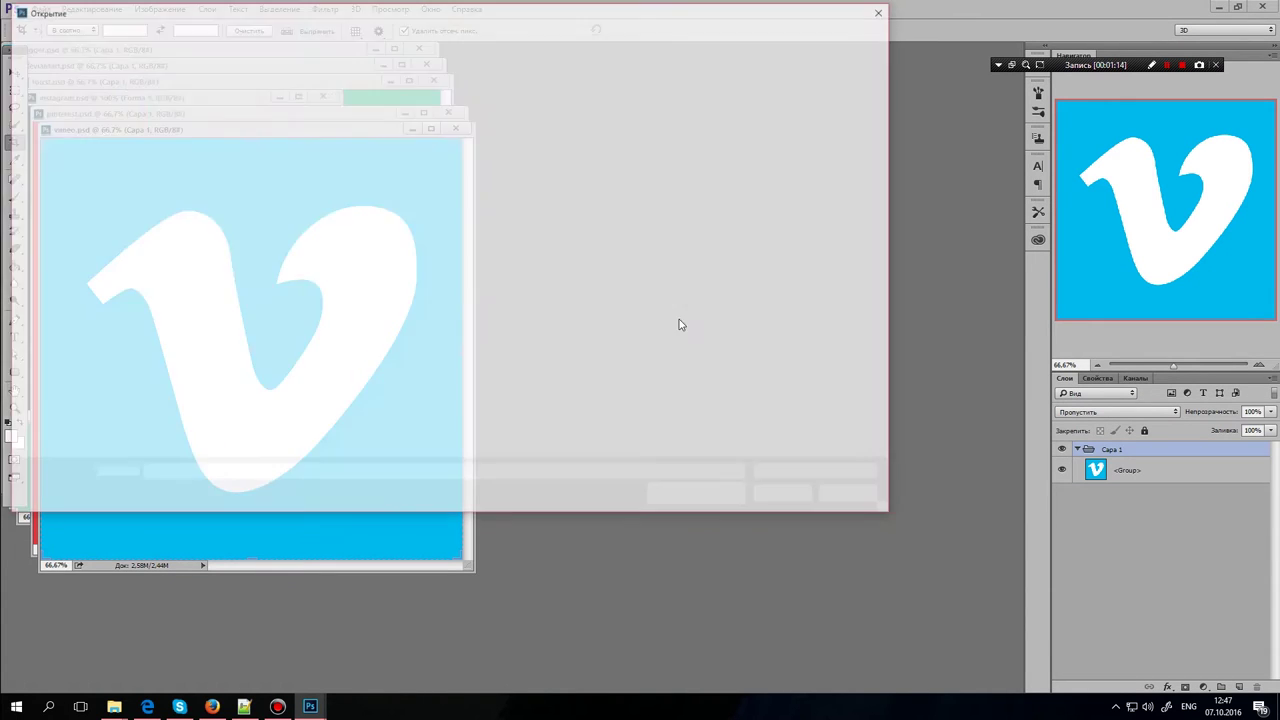
double_click(846, 108)
key(Return)
key(c)
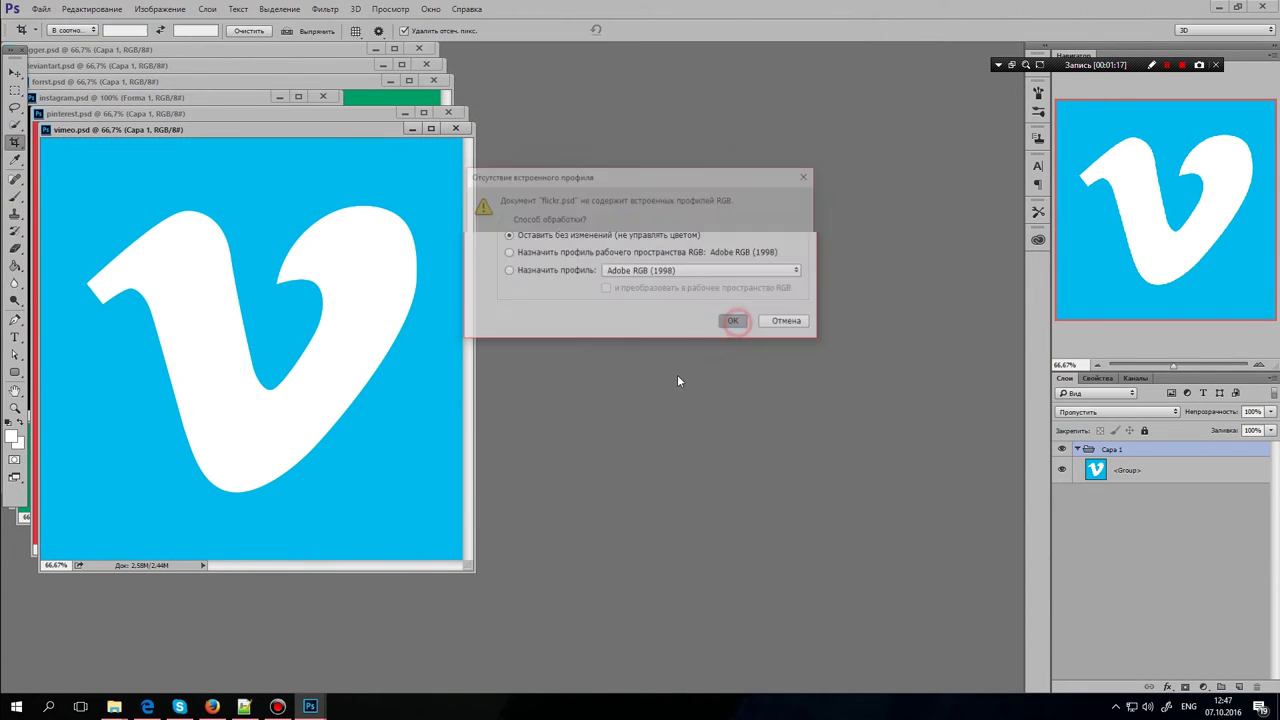
Create a new 500 by 100 pixel RGB document with a transparent background at 72 pixels per inch
key(ctrl+n)
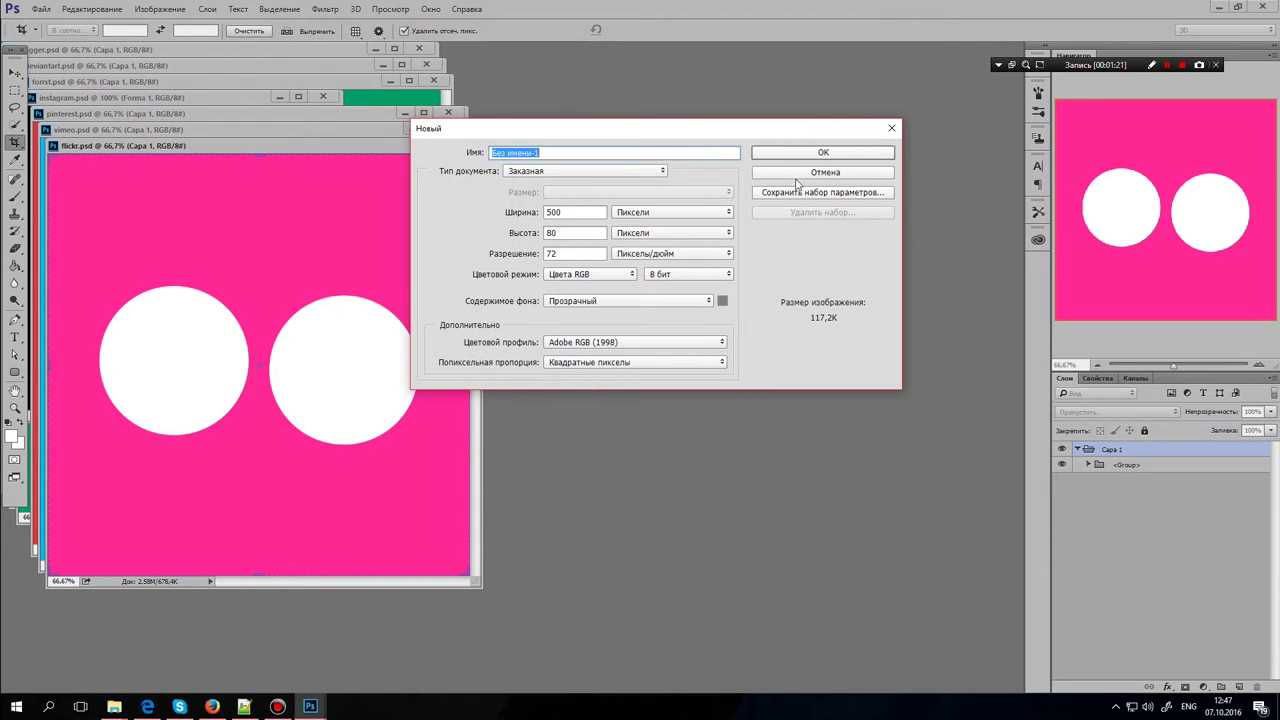
double_click(553, 233)
text(100)
key(Return)
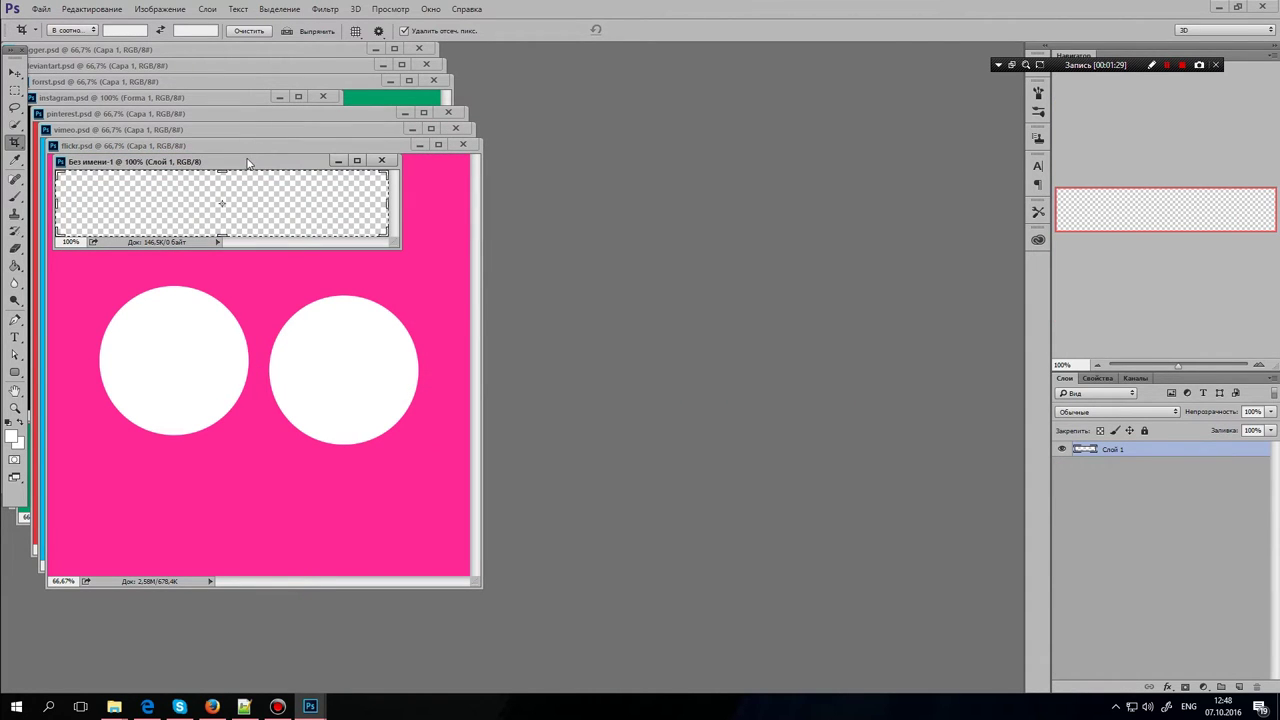
Fill the new document's layer with white using the Paint Bucket tool and move its window clear of the icon files
click(15, 73)
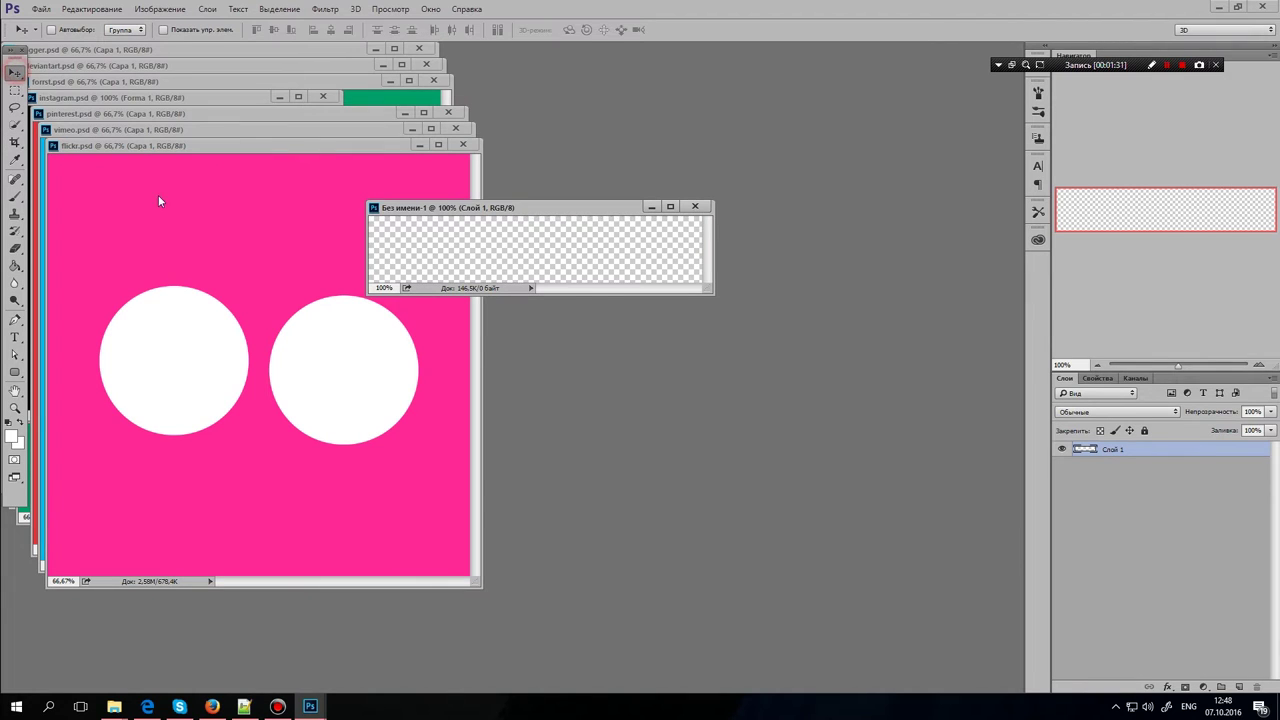
drag(16, 256, 80, 283)
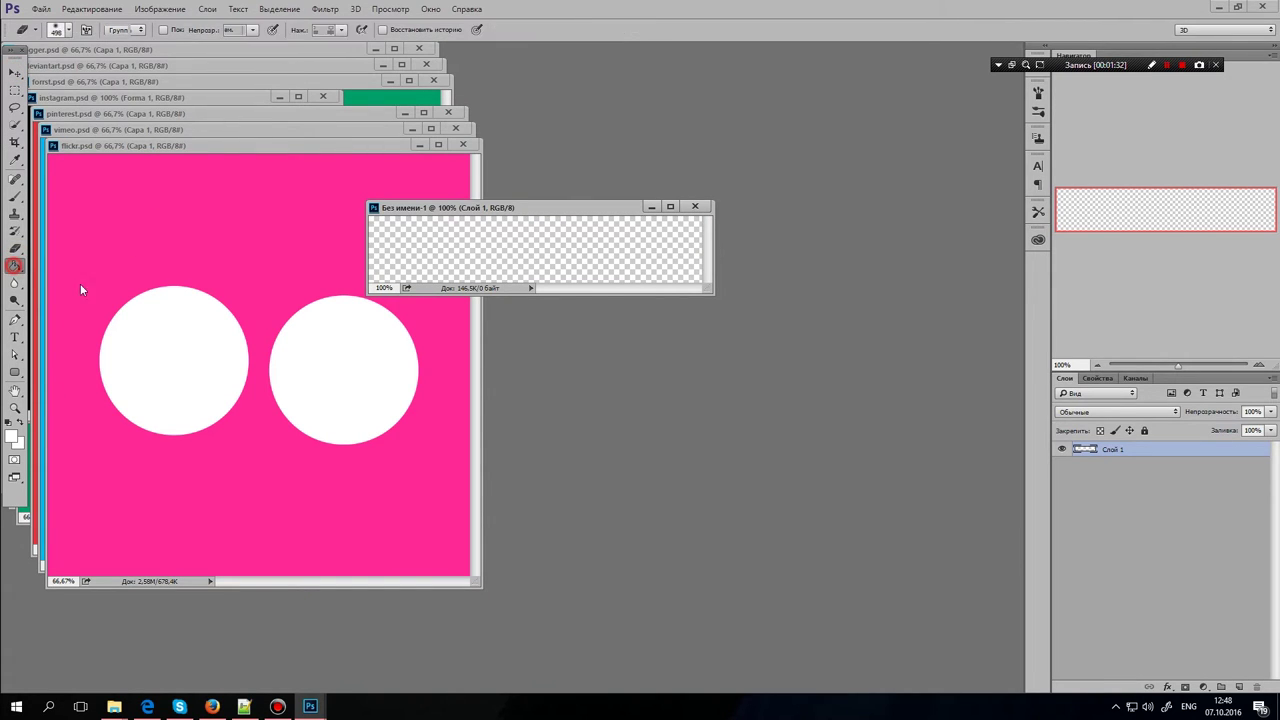
click(585, 261)
drag(568, 207, 651, 229)
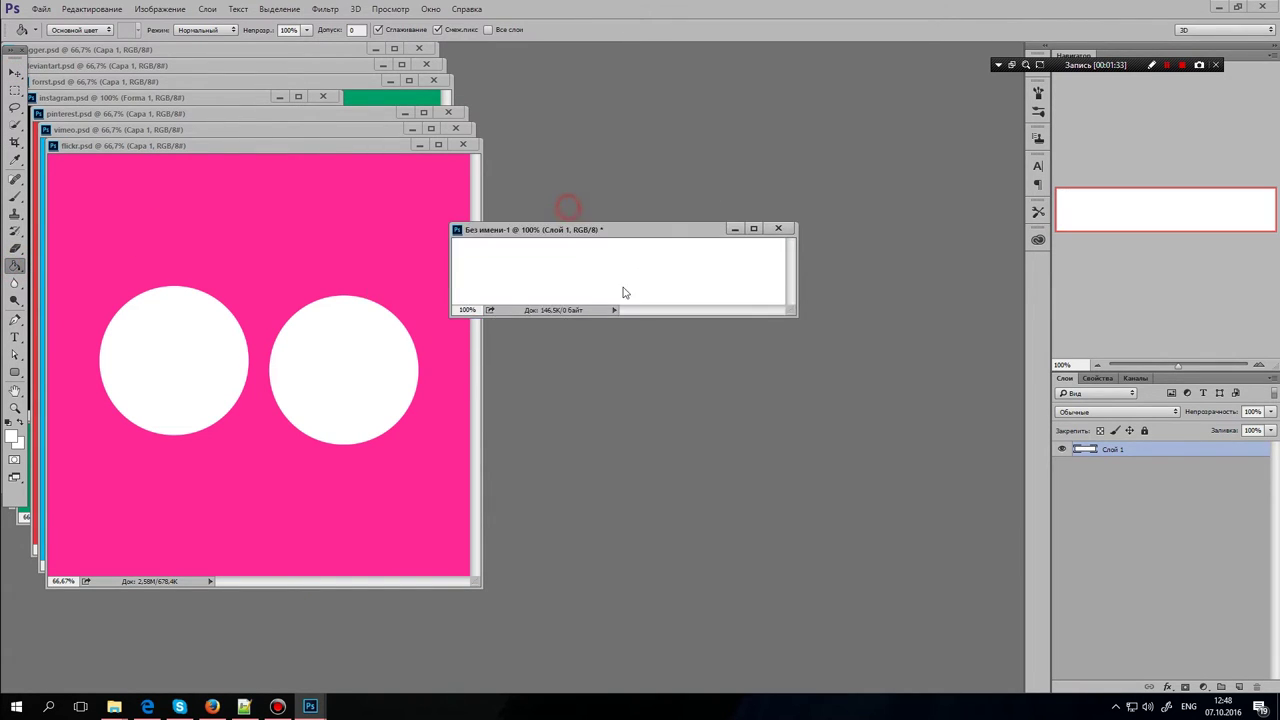
Enlarge the new document's window, magnify it to 300% and place it beside the icon windows
drag(796, 317, 975, 512)
click(1258, 365)
click(1258, 365)
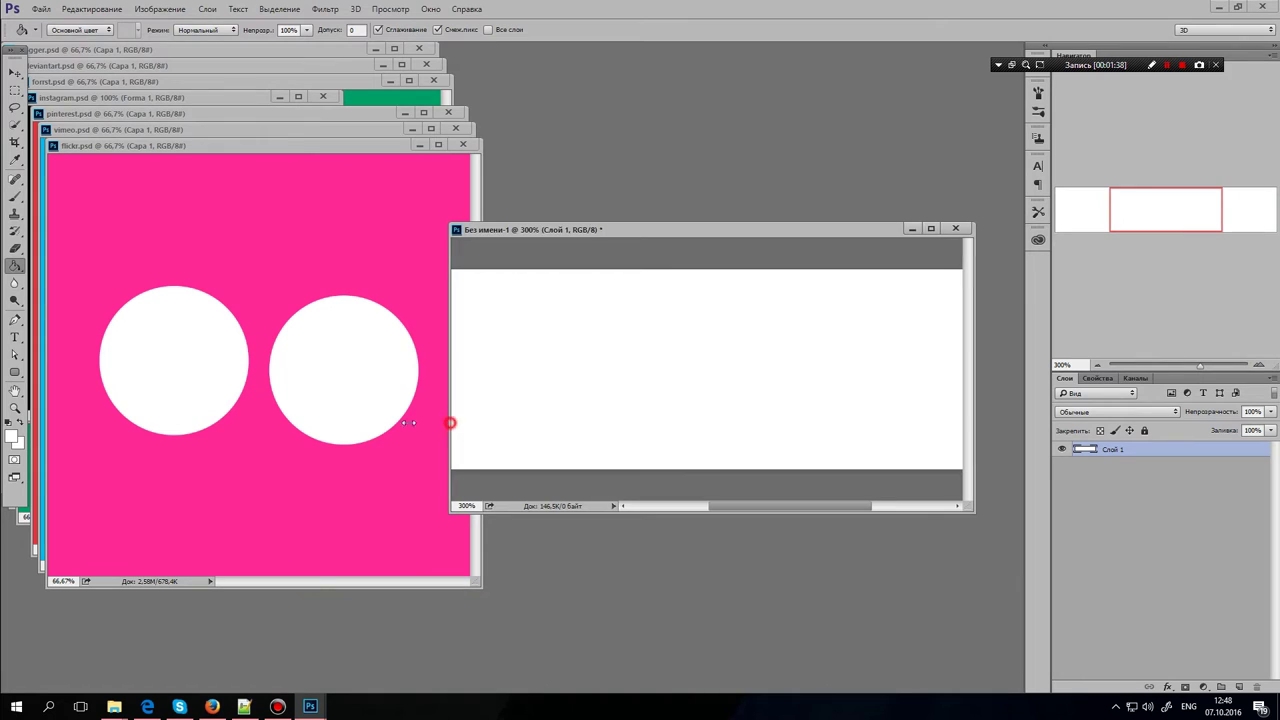
drag(450, 422, 98, 423)
drag(450, 410, 779, 409)
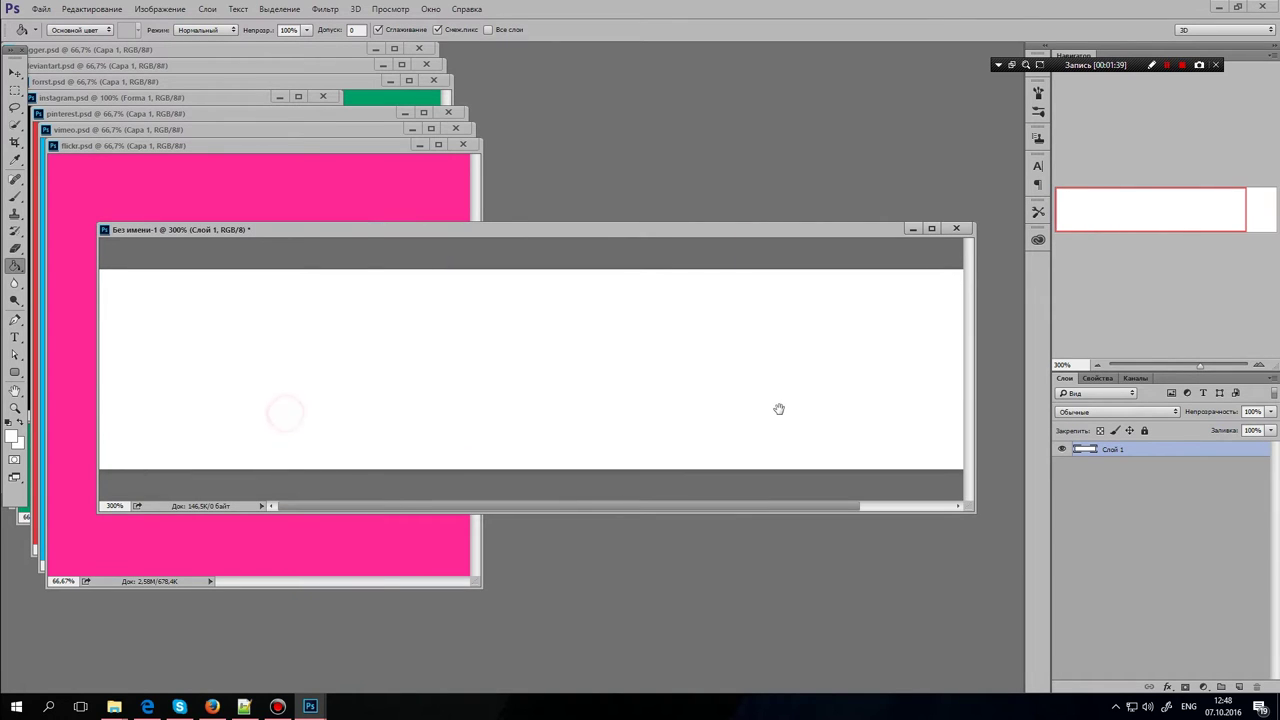
drag(416, 231, 670, 231)
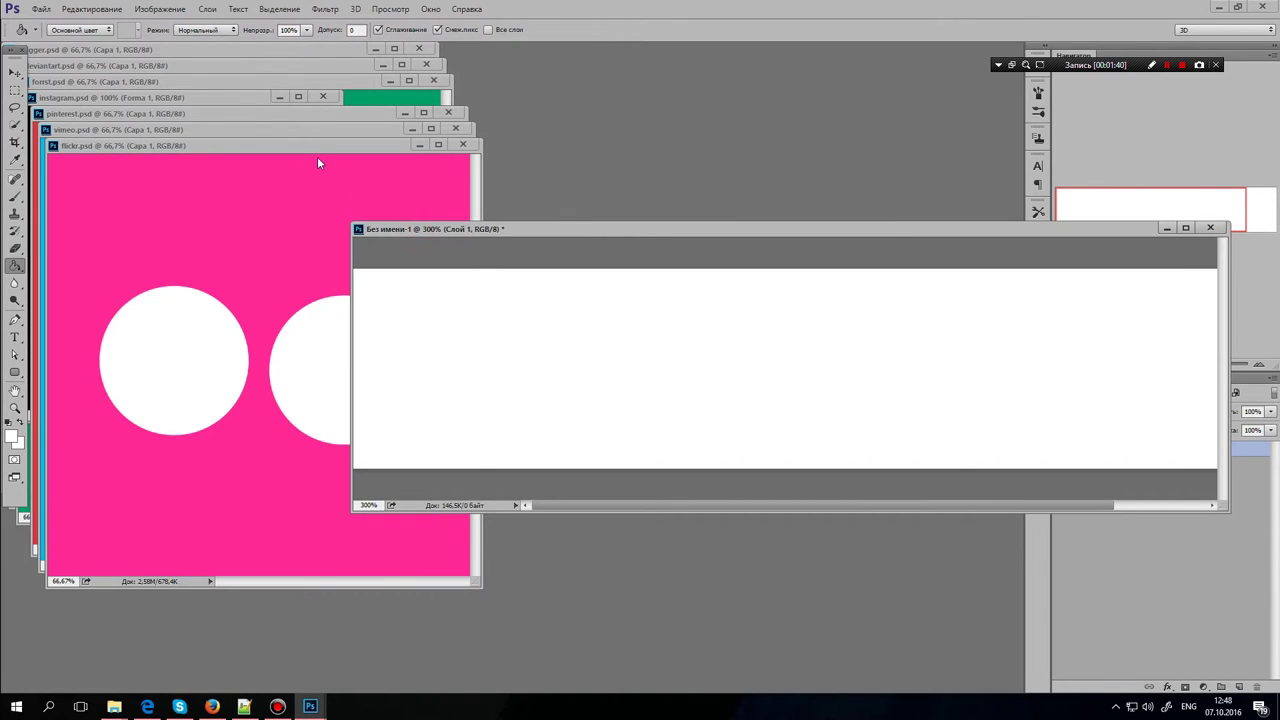
Resize the flickr image to 50 pixels and place a copy in the upper-left corner of the white document
drag(317, 145, 336, 162)
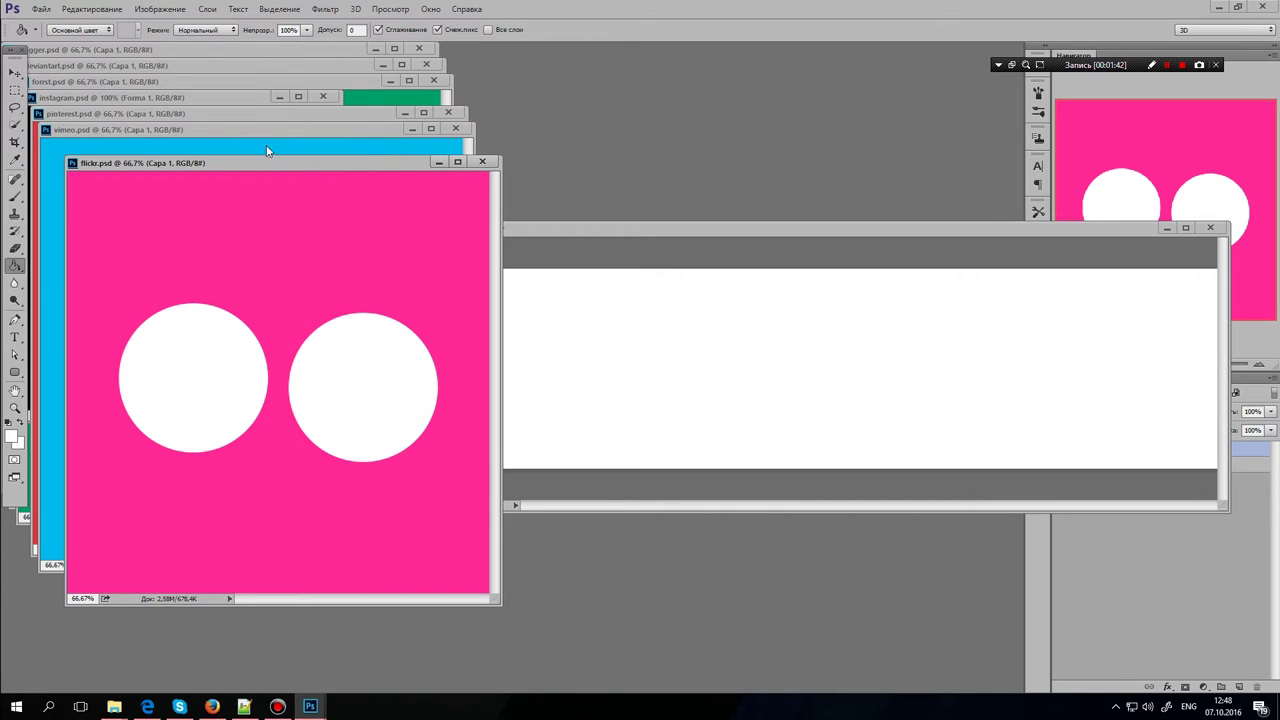
right_click(299, 186)
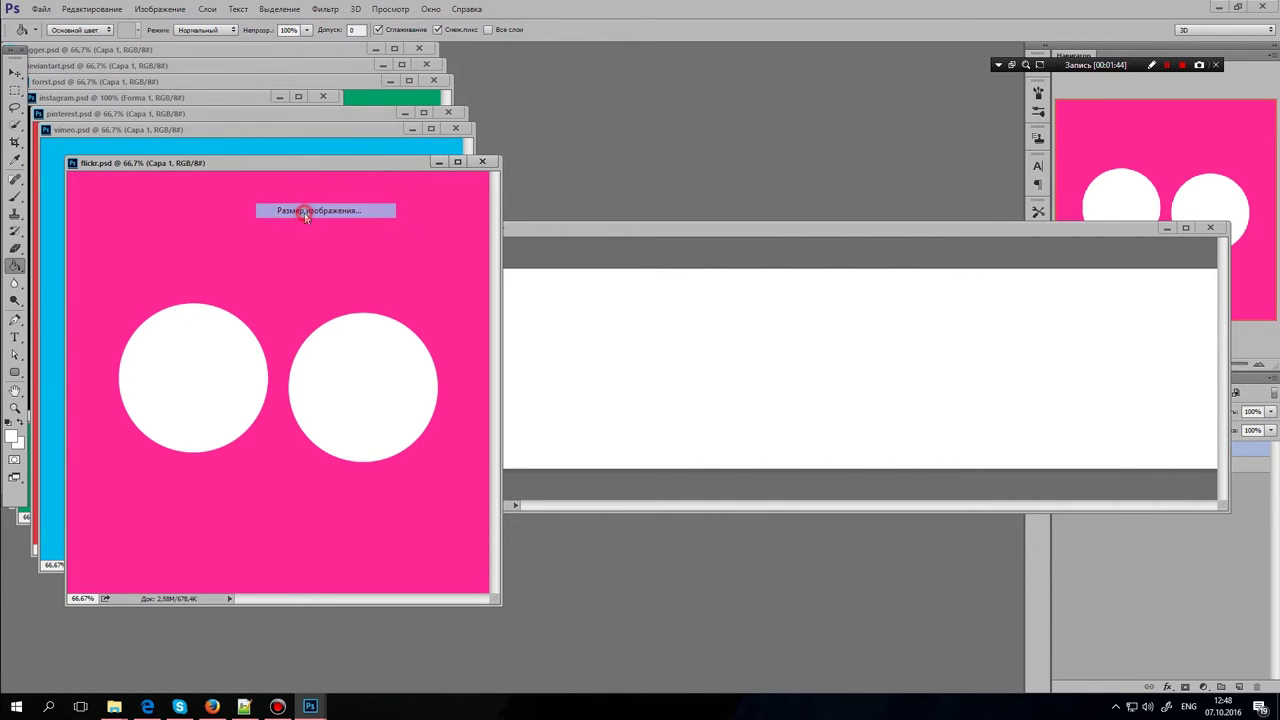
click(310, 208)
text(50)
key(Return)
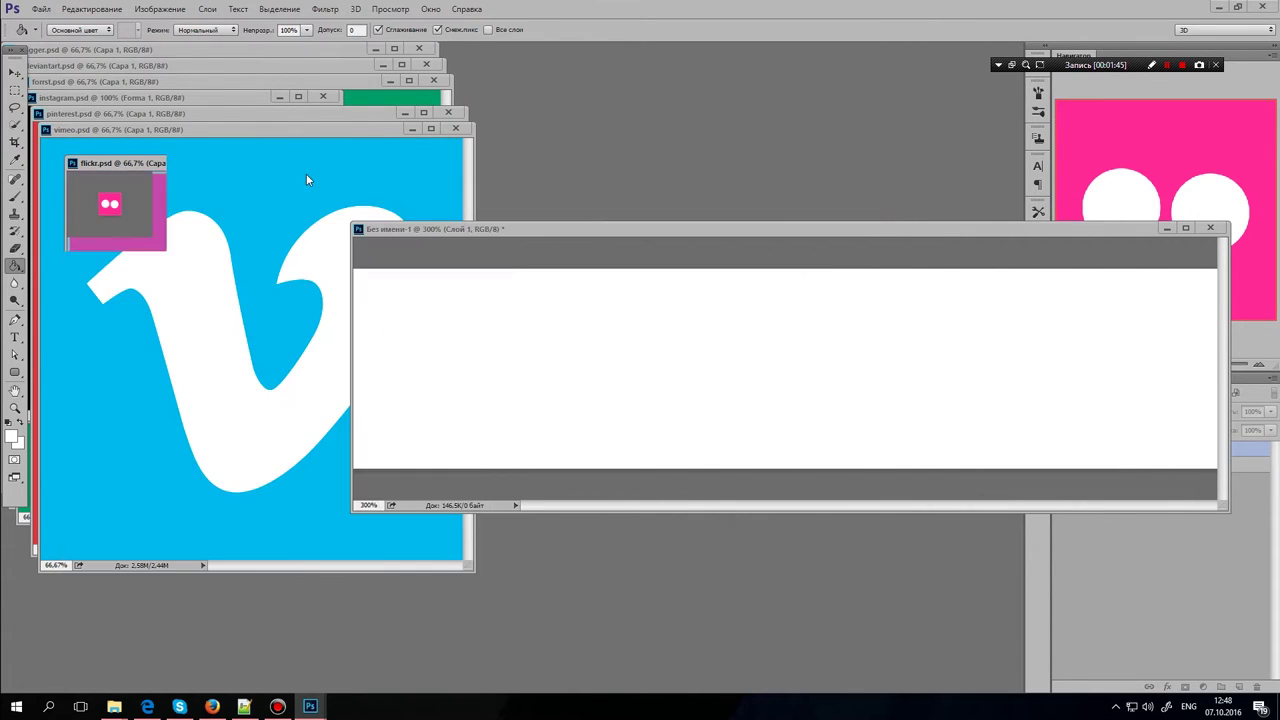
key(v)
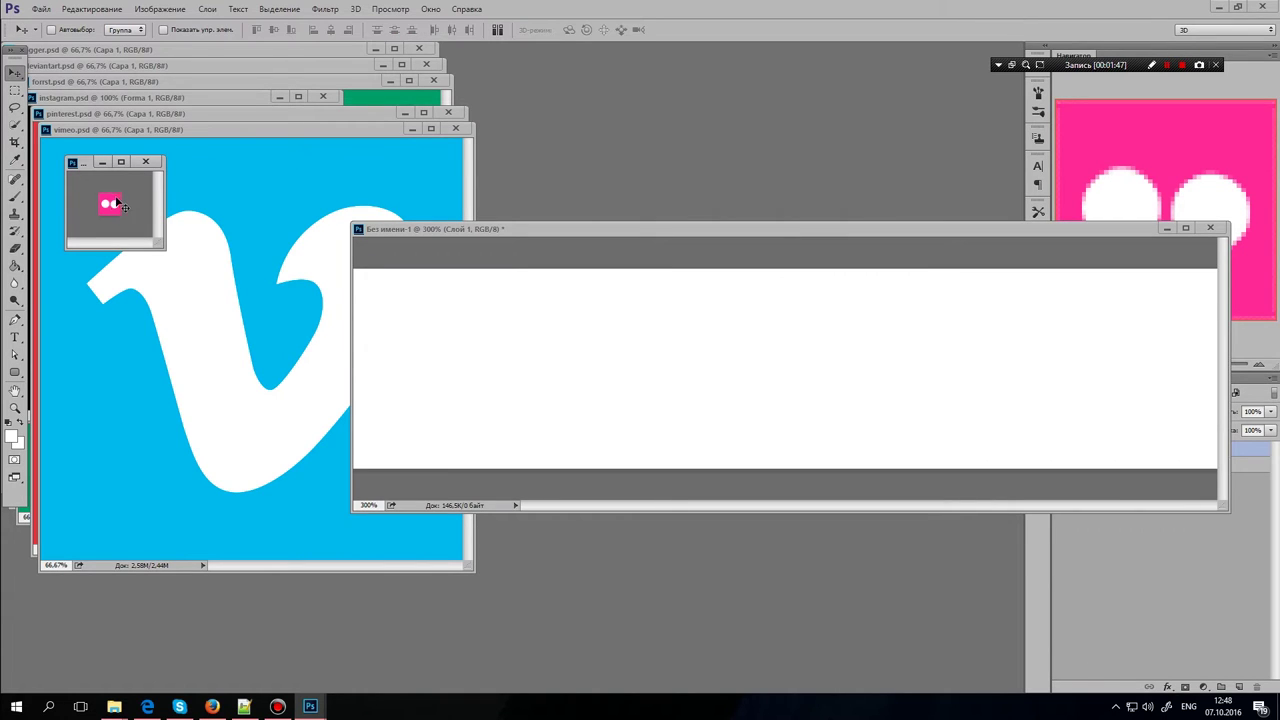
drag(437, 318, 391, 321)
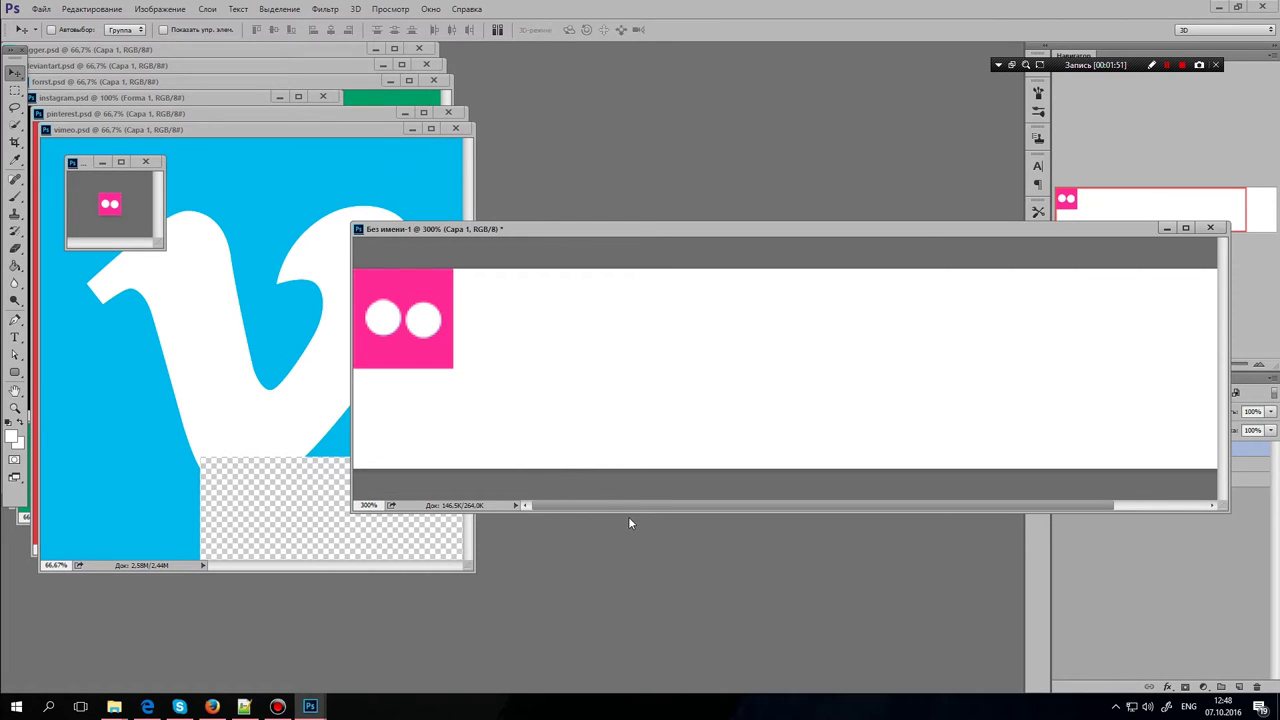
Narrow the icon document's window so it no longer covers the layer list
drag(705, 506, 759, 530)
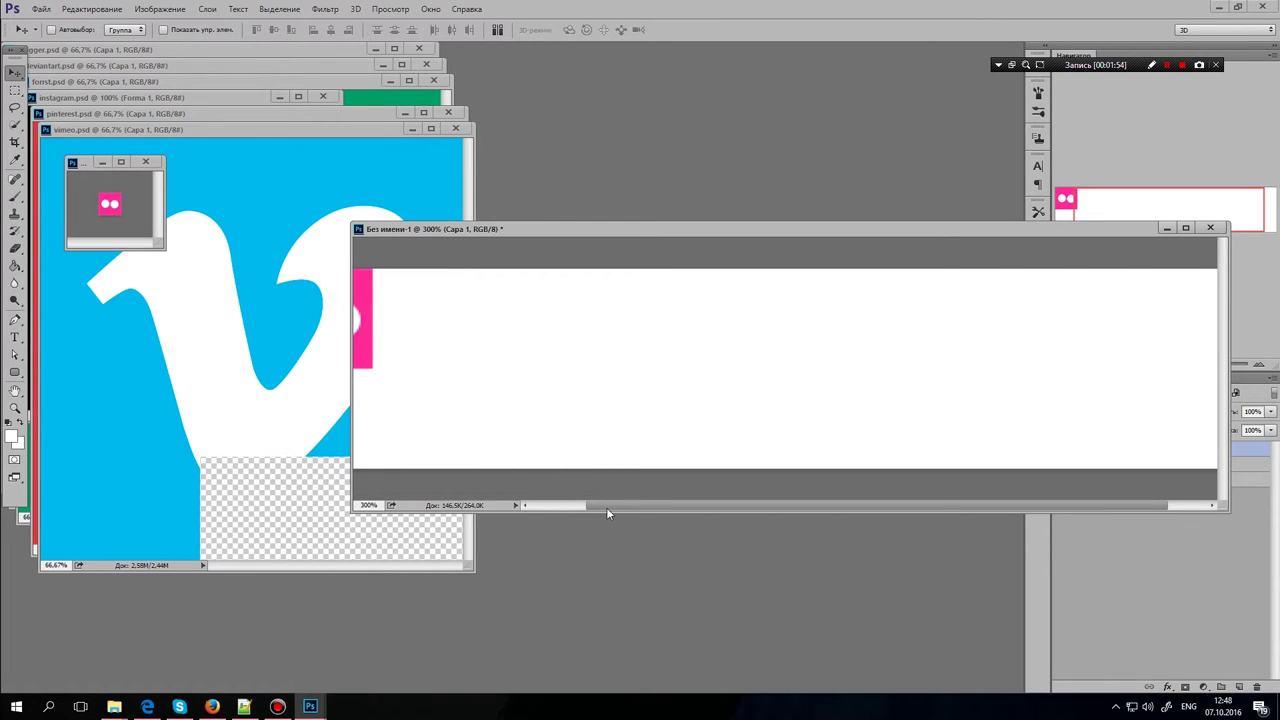
drag(607, 508, 495, 508)
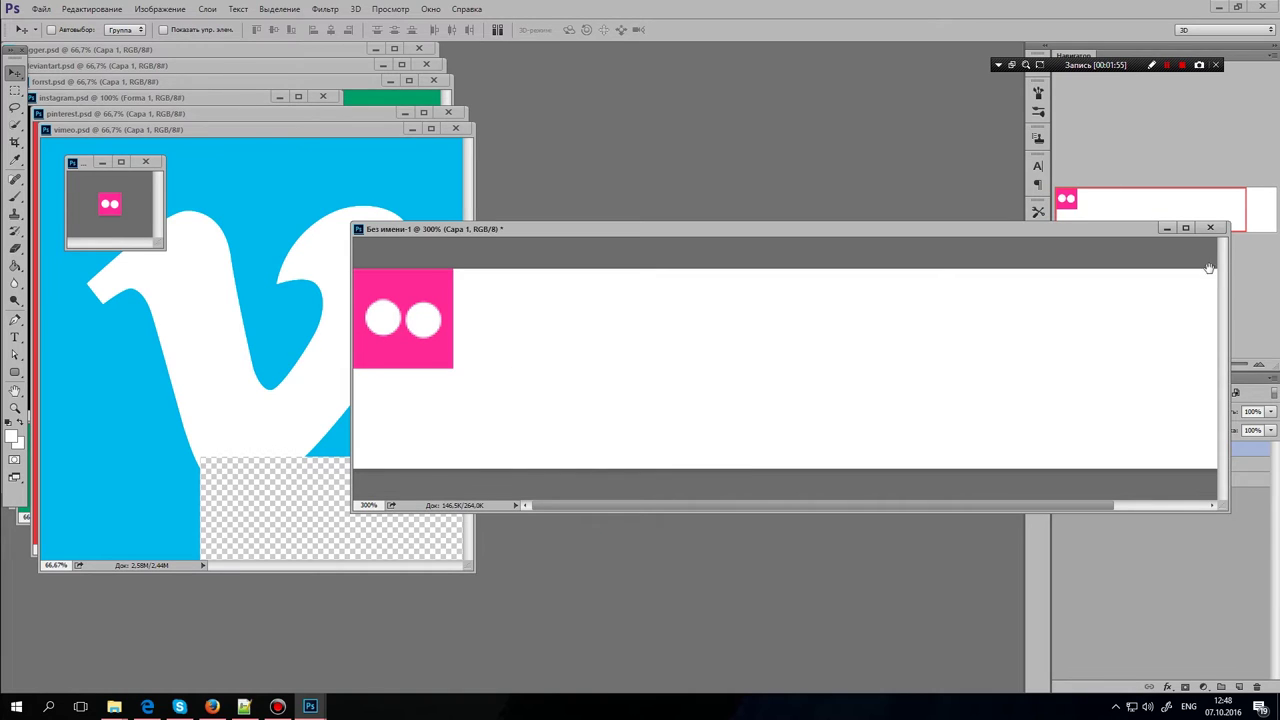
drag(1227, 279, 940, 285)
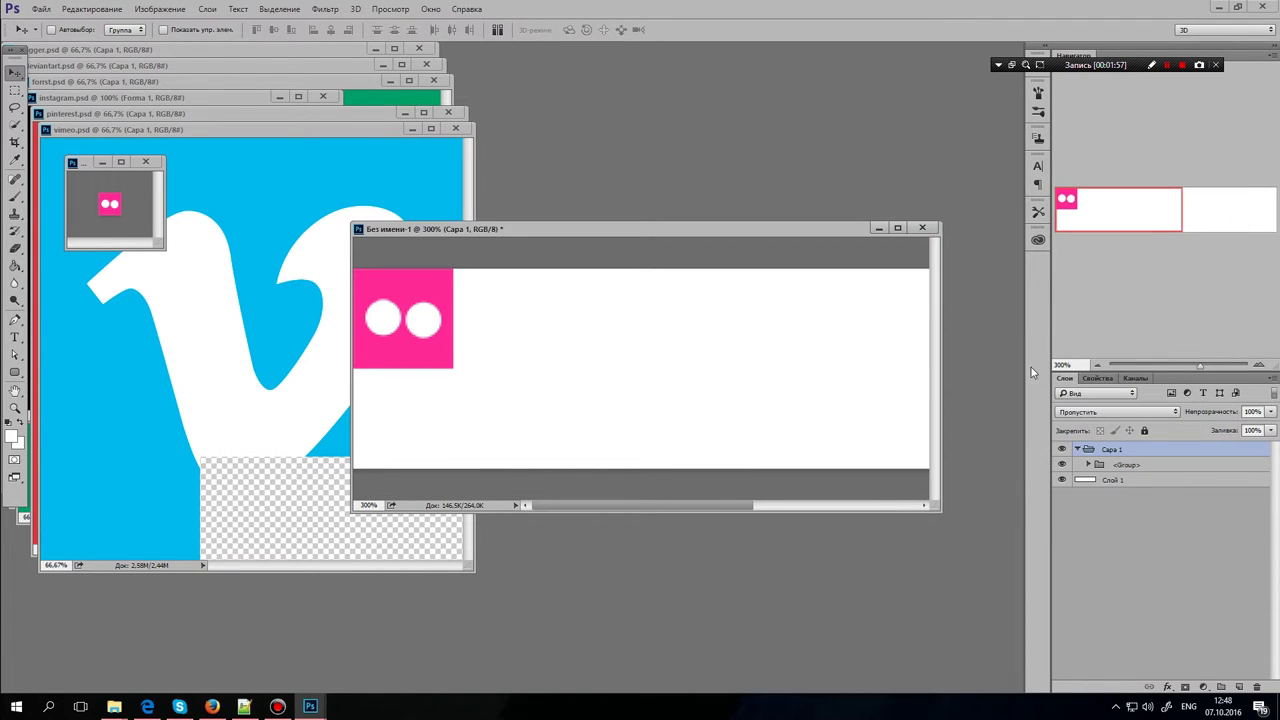
Merge the flickr group into one layer, duplicate it and move the original 50 pixels down into the lower row
key(ctrl+e)
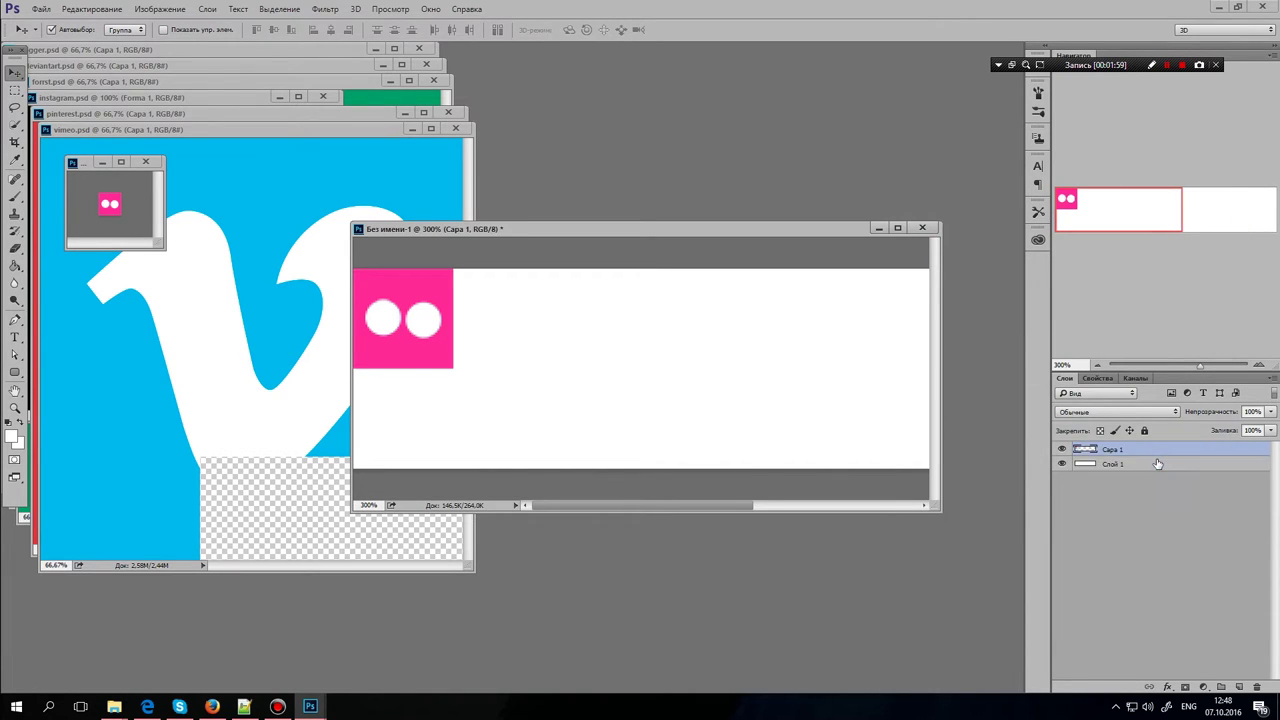
key(ctrl+j)
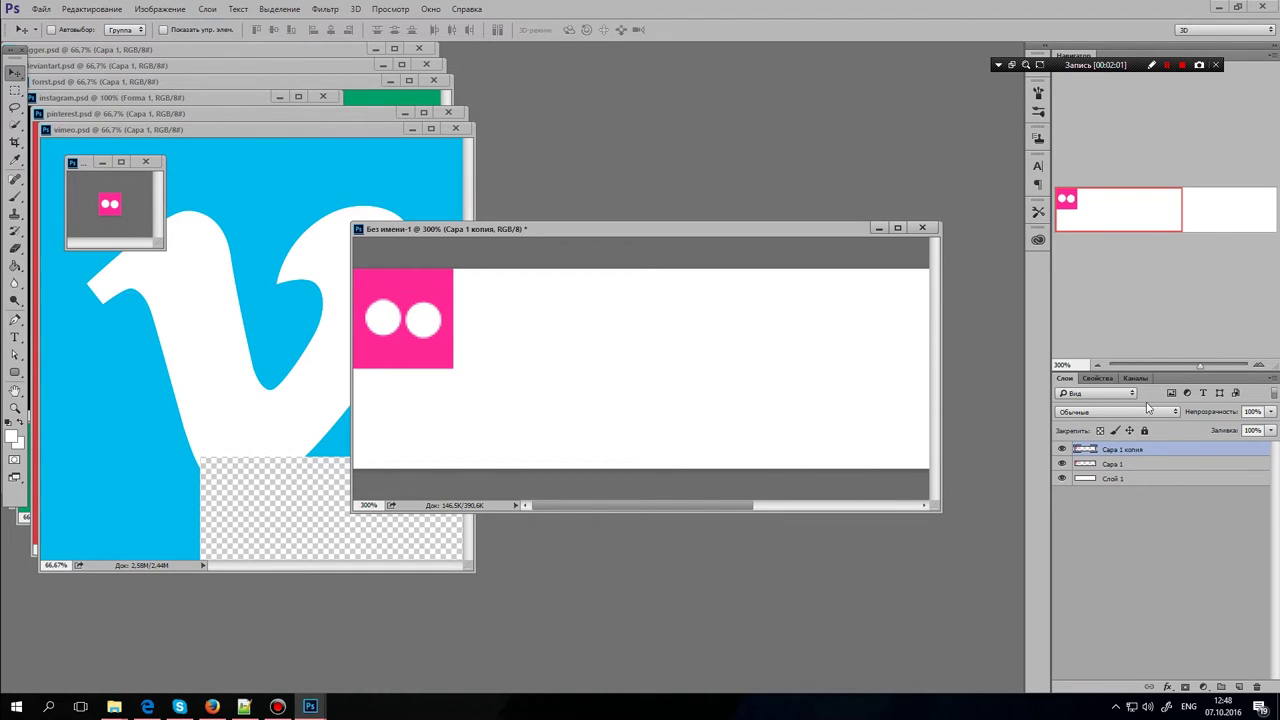
key(shift+Down)
key(shift+Down)
key(shift+Down)
key(shift+Down)
key(shift+Down)
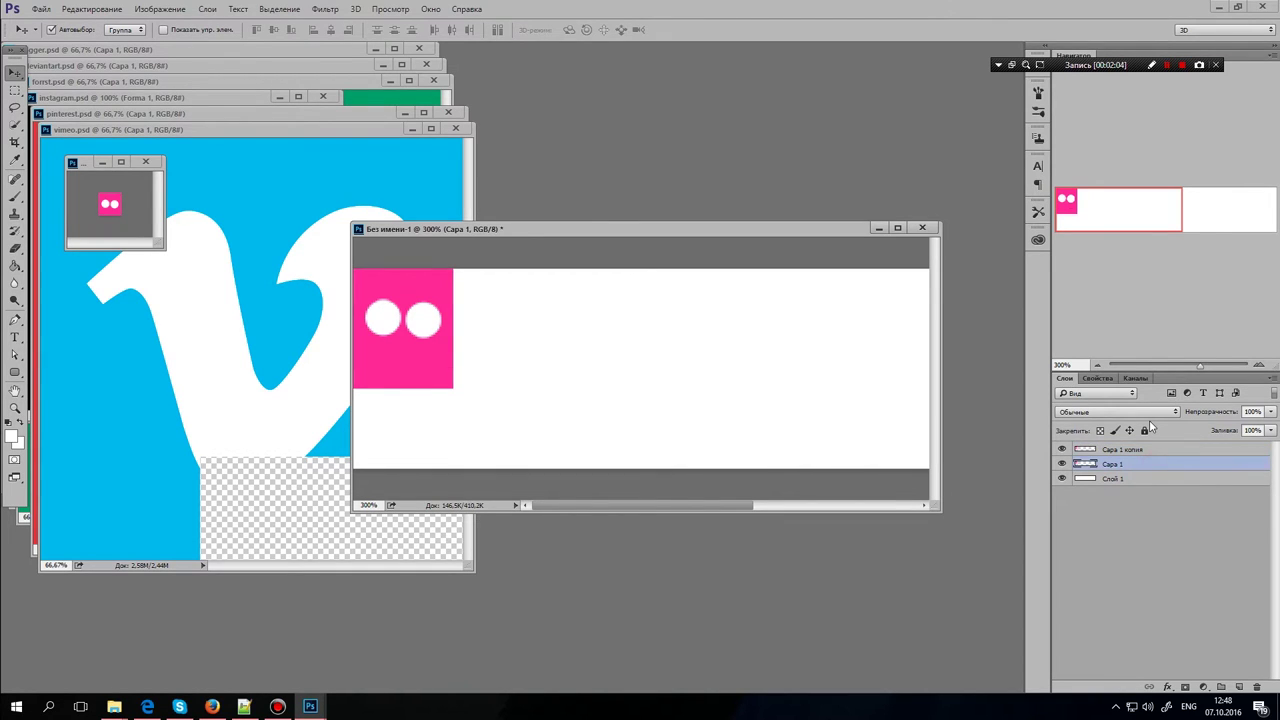
key(Down)
key(Up)
Give the upper flickr copy the Luminosity (Яркость) blend mode and a 50% fill
click(1156, 452)
click(1171, 413)
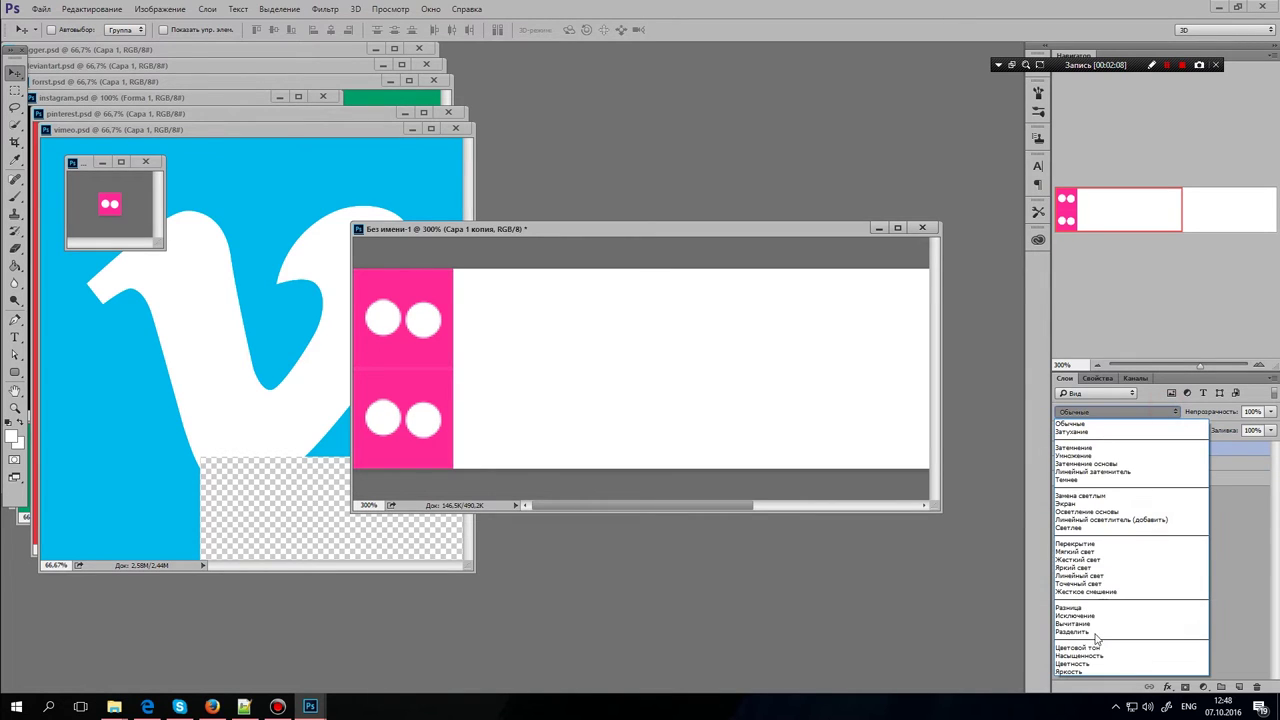
click(1088, 671)
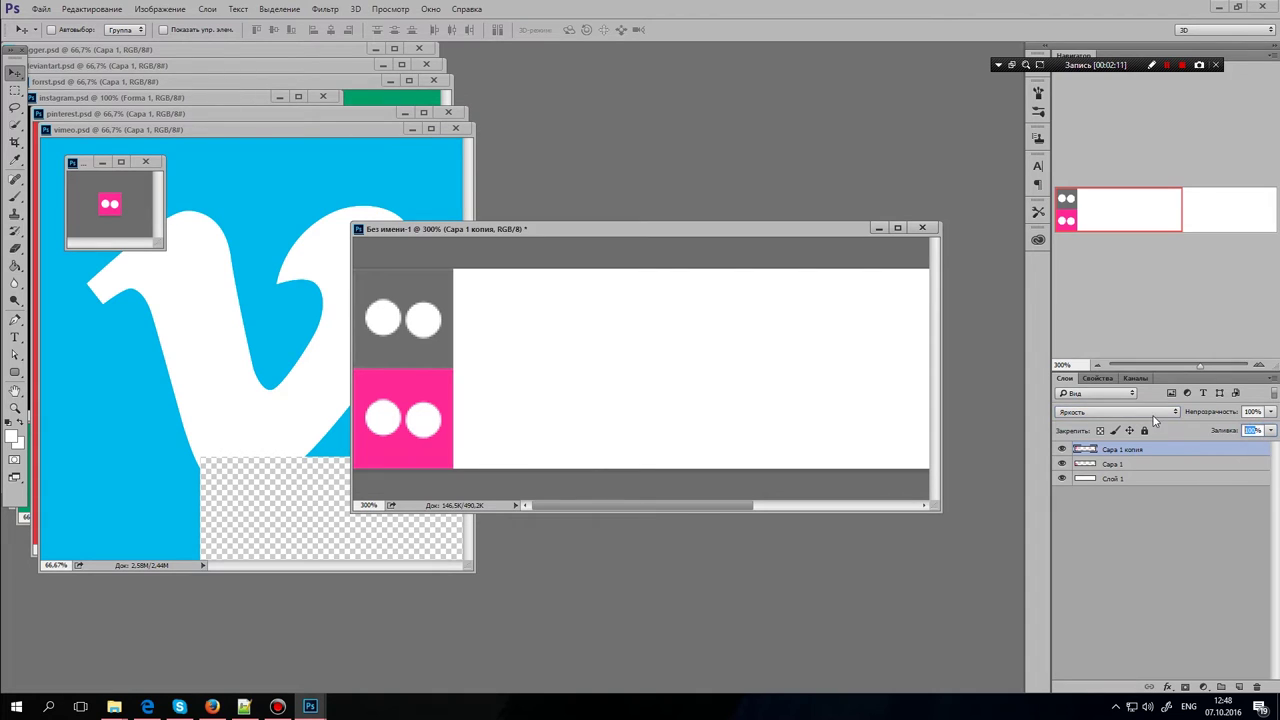
text(50)
key(Return)
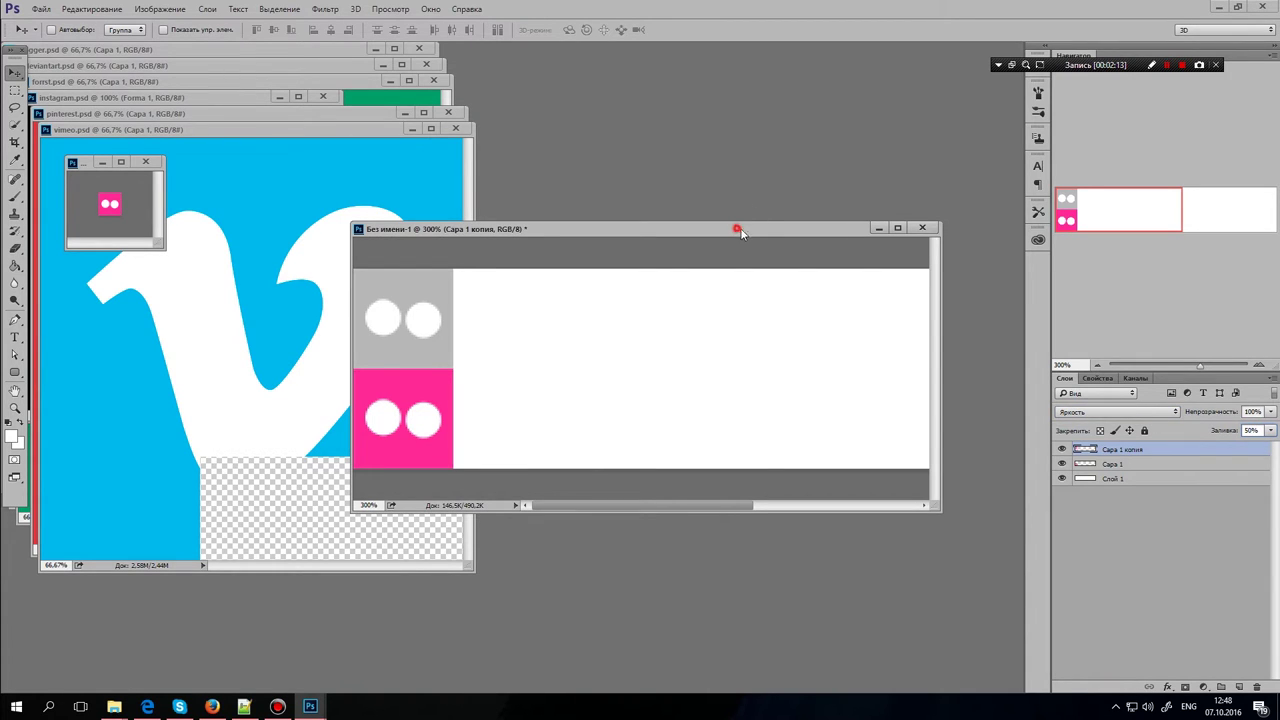
Close the small flickr image and bring the vimeo image's window to the front
drag(738, 230, 735, 168)
click(146, 162)
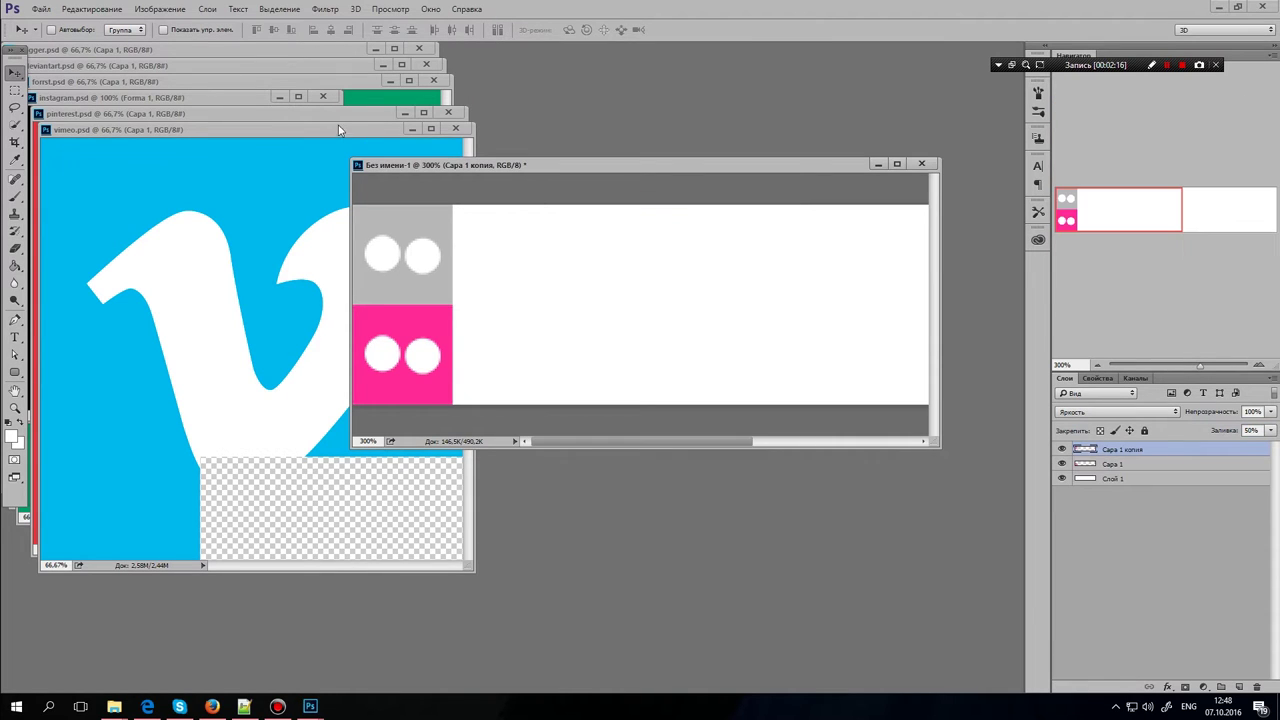
drag(342, 129, 587, 95)
drag(489, 123, 249, 140)
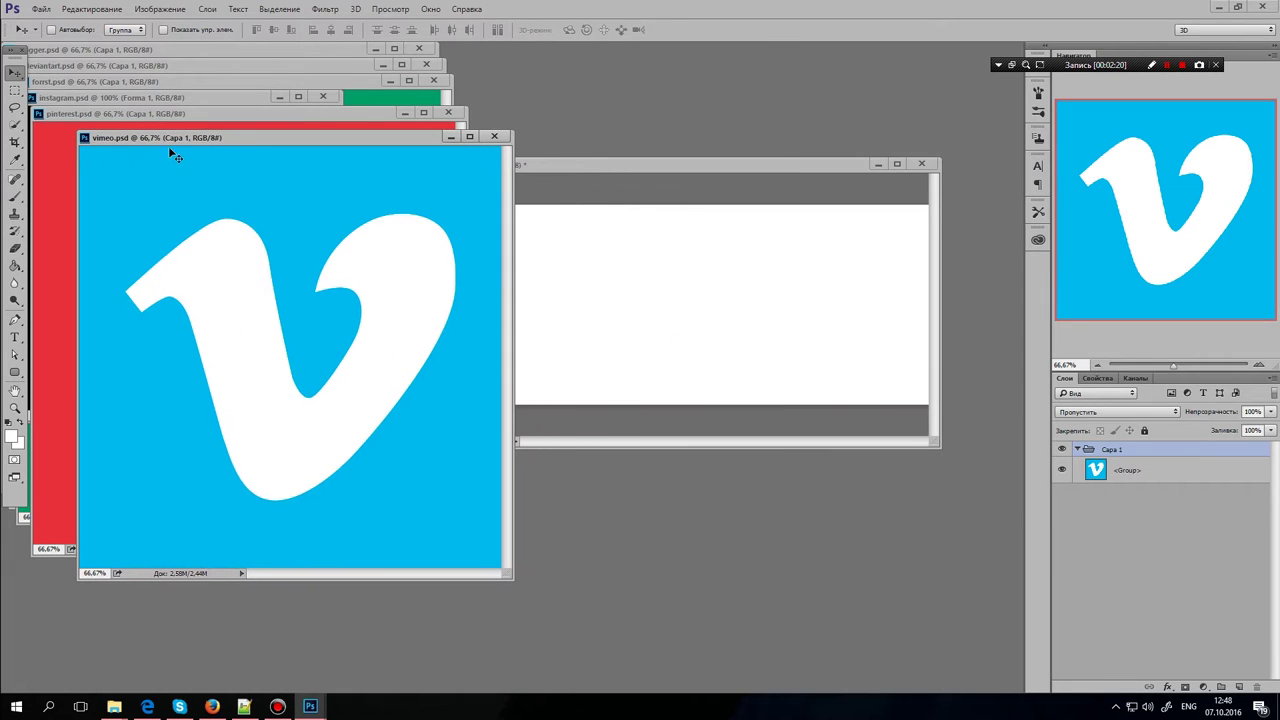
Resize the vimeo image to 50 pixels and place a copy in the lower row beside the pink flickr icon
right_click(255, 143)
click(287, 163)
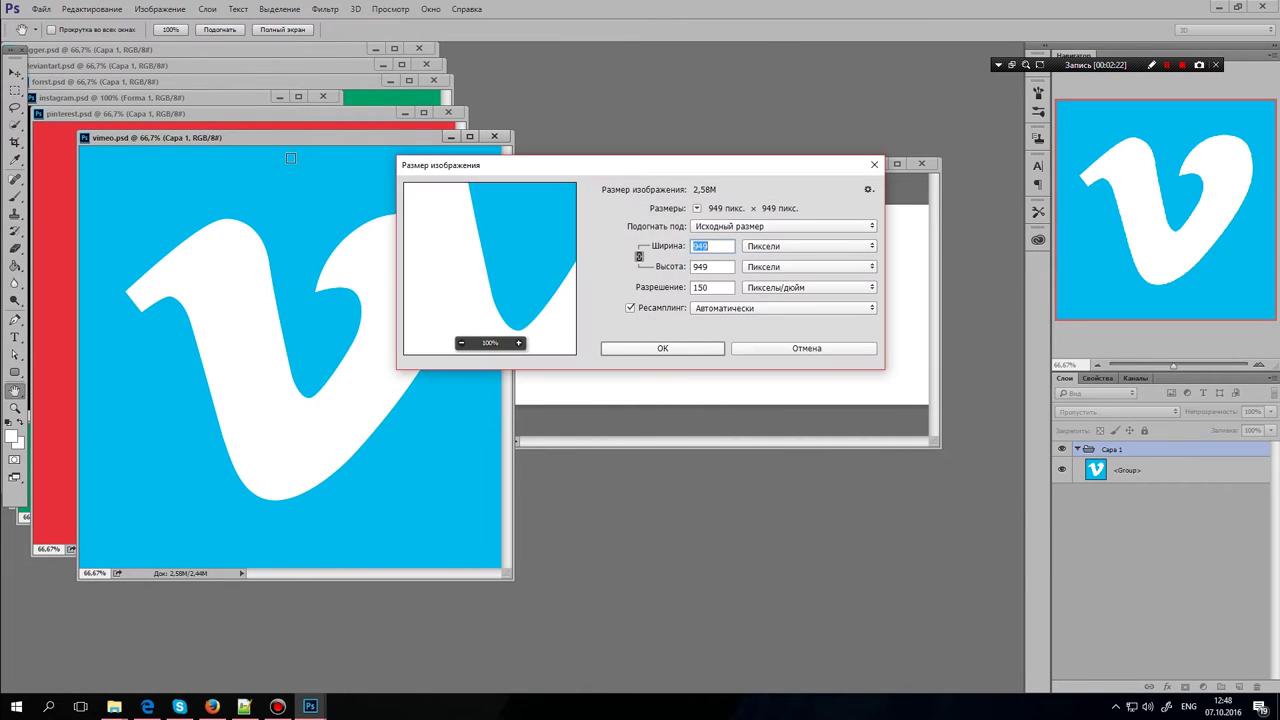
text(50)
key(Return)
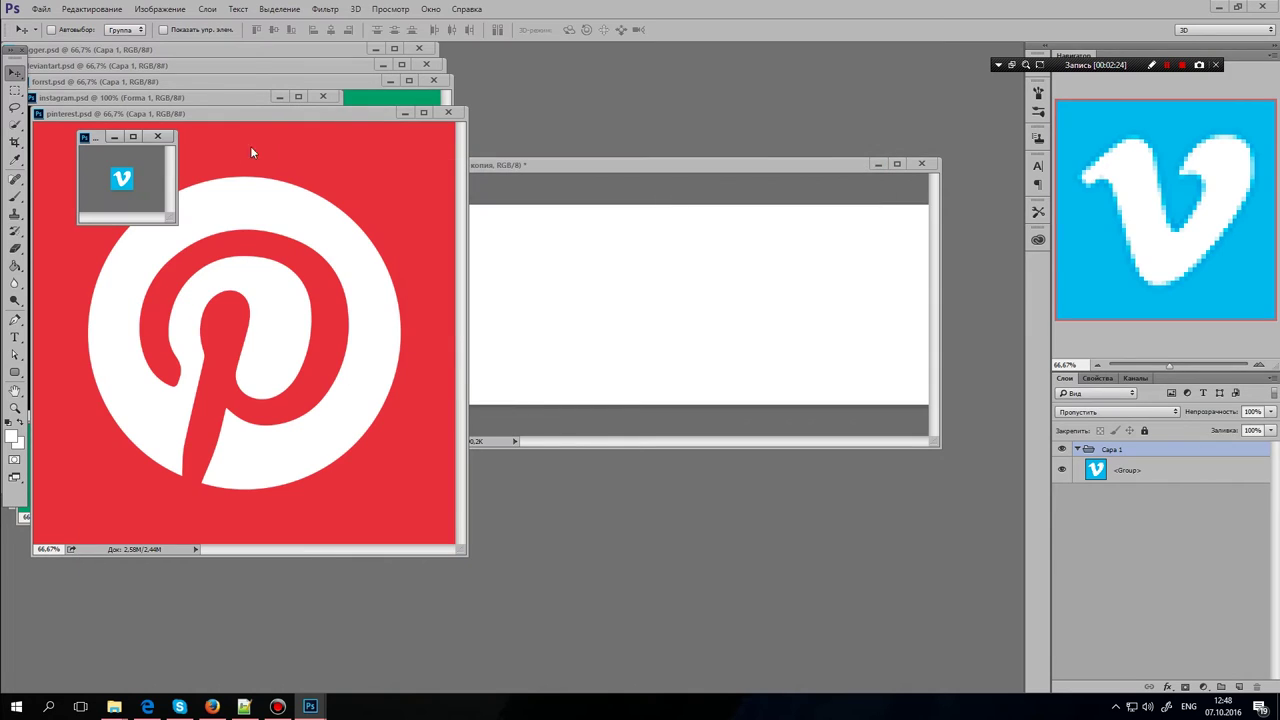
drag(200, 232, 490, 382)
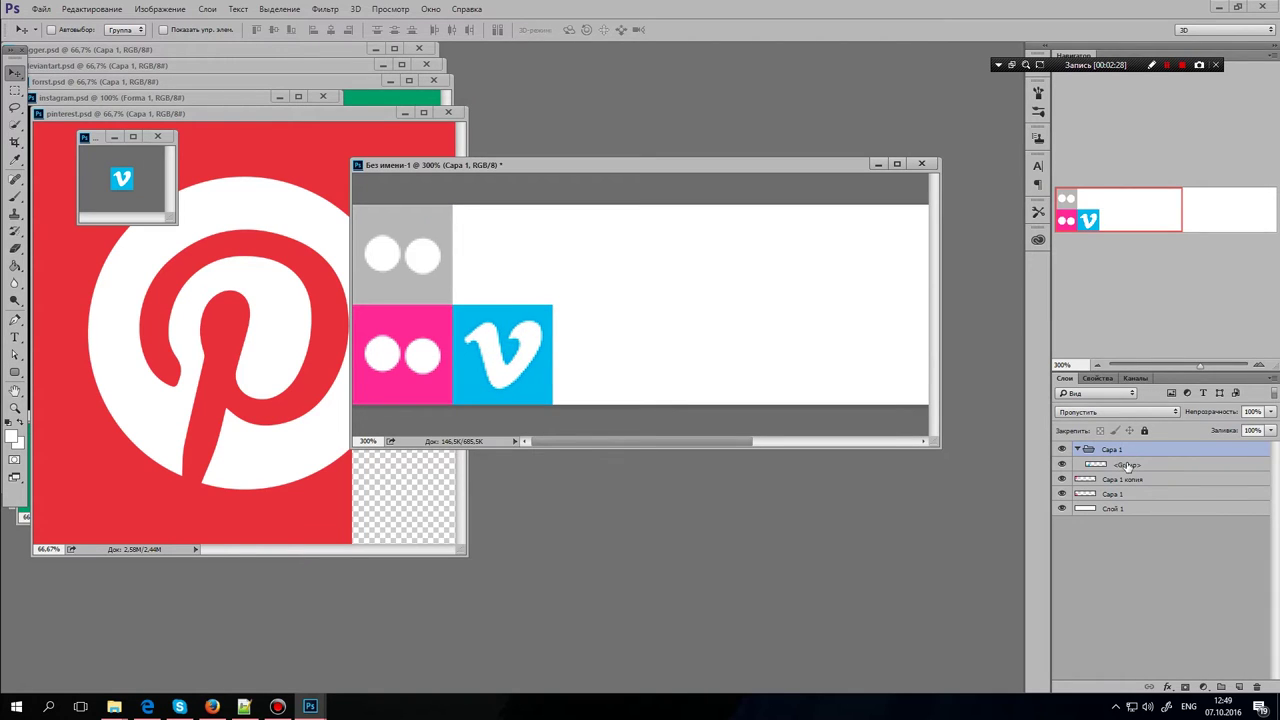
Merge the vimeo group into one layer and move a duplicate of it 50 pixels up into the upper row
key(ctrl+e)
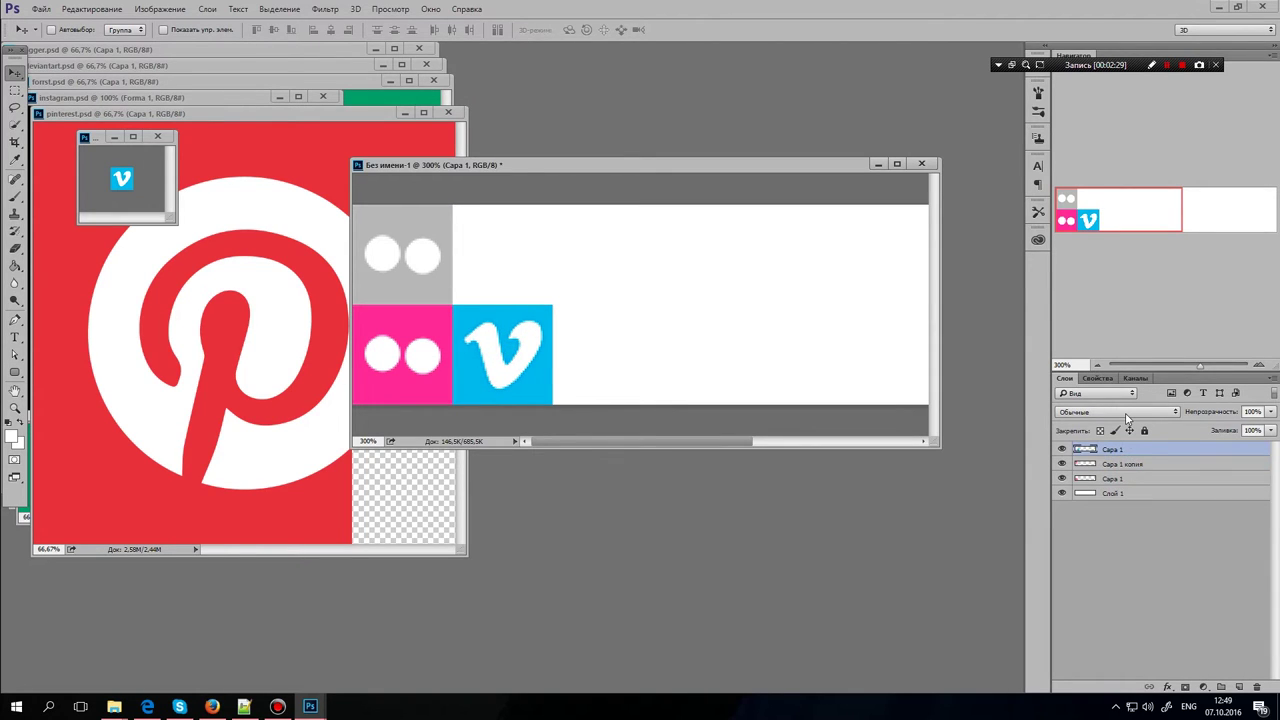
key(ctrl+j)
key(Up)
key(Up)
key(Up)
key(Up)
key(Up)
key(Up)
key(Up)
key(Up)
key(Up)
key(Up)
key(Up)
key(Up)
key(Up)
key(Up)
key(Up)
key(Up)
key(Up)
key(Up)
key(Up)
key(Up)
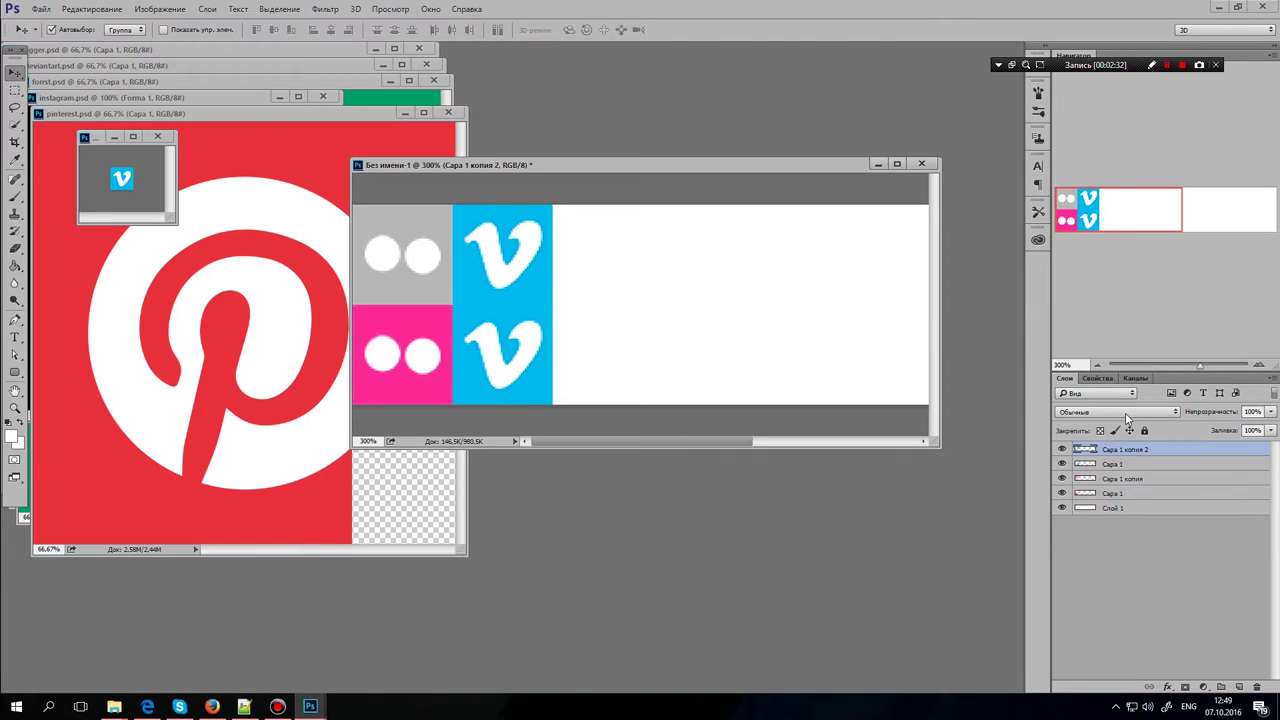
Give the upper vimeo copy the Luminosity (Яркость) blend mode and a 60% fill
click(1168, 416)
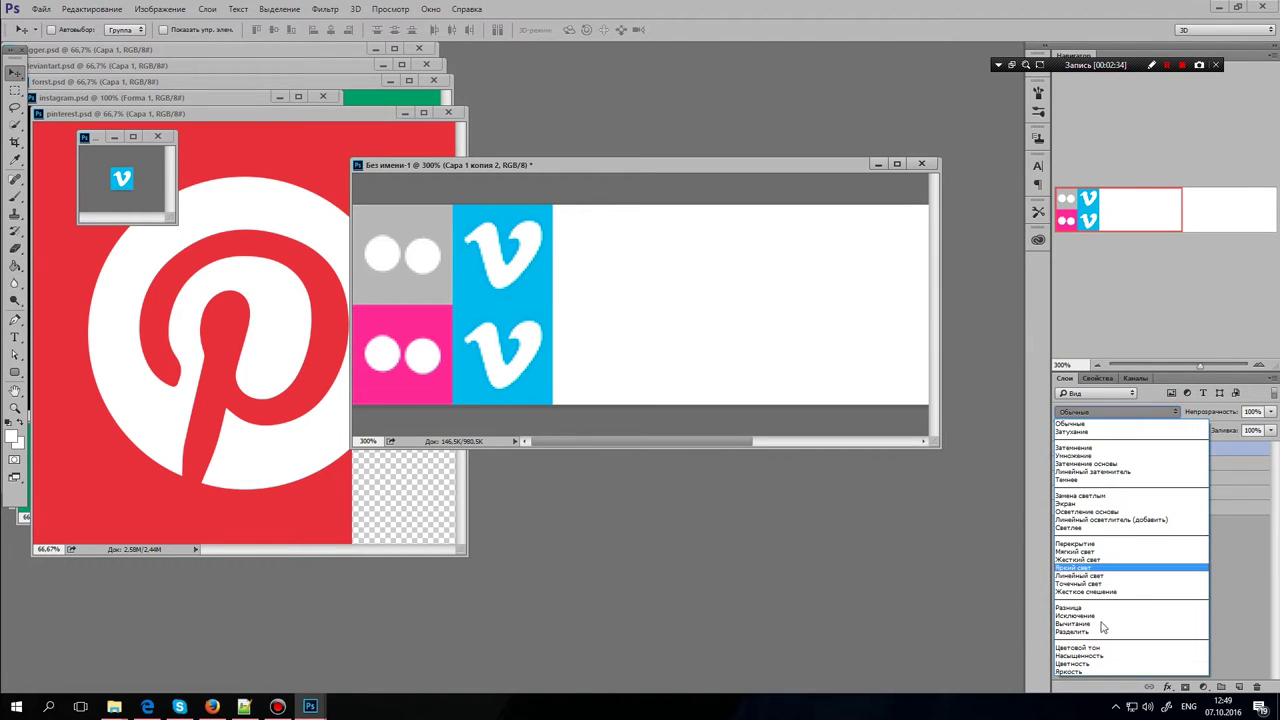
click(1093, 668)
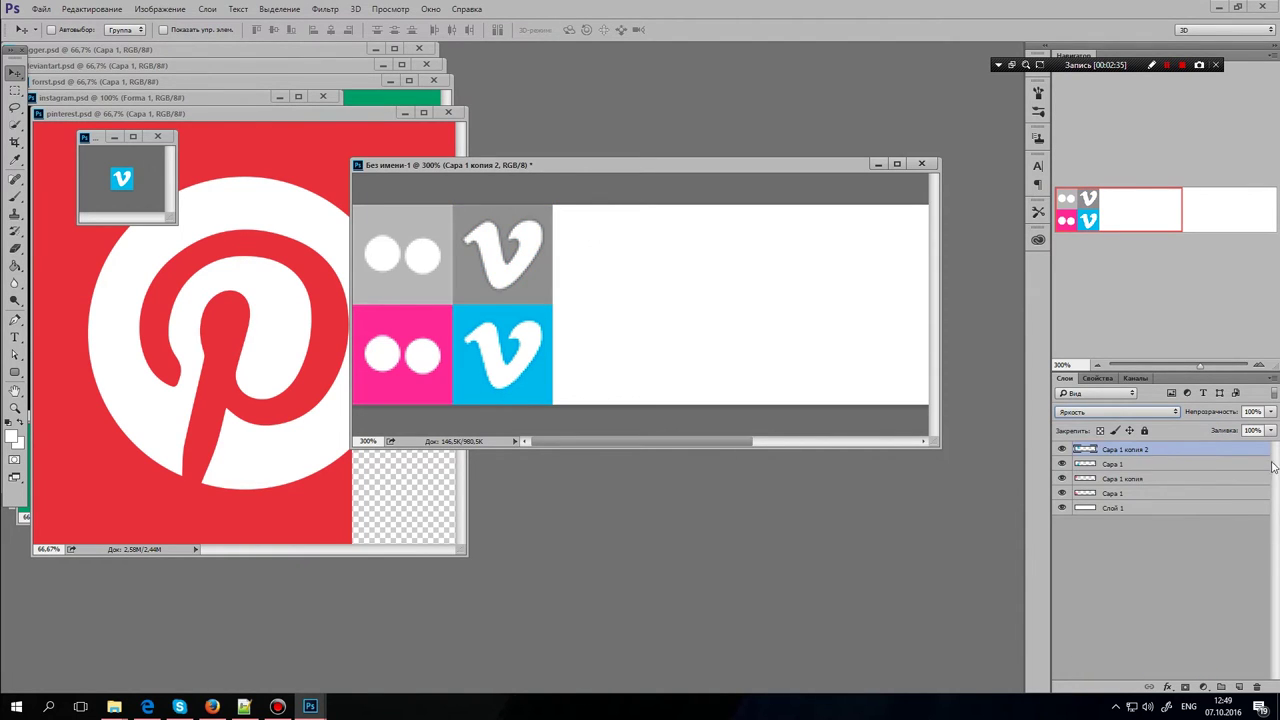
text(60)
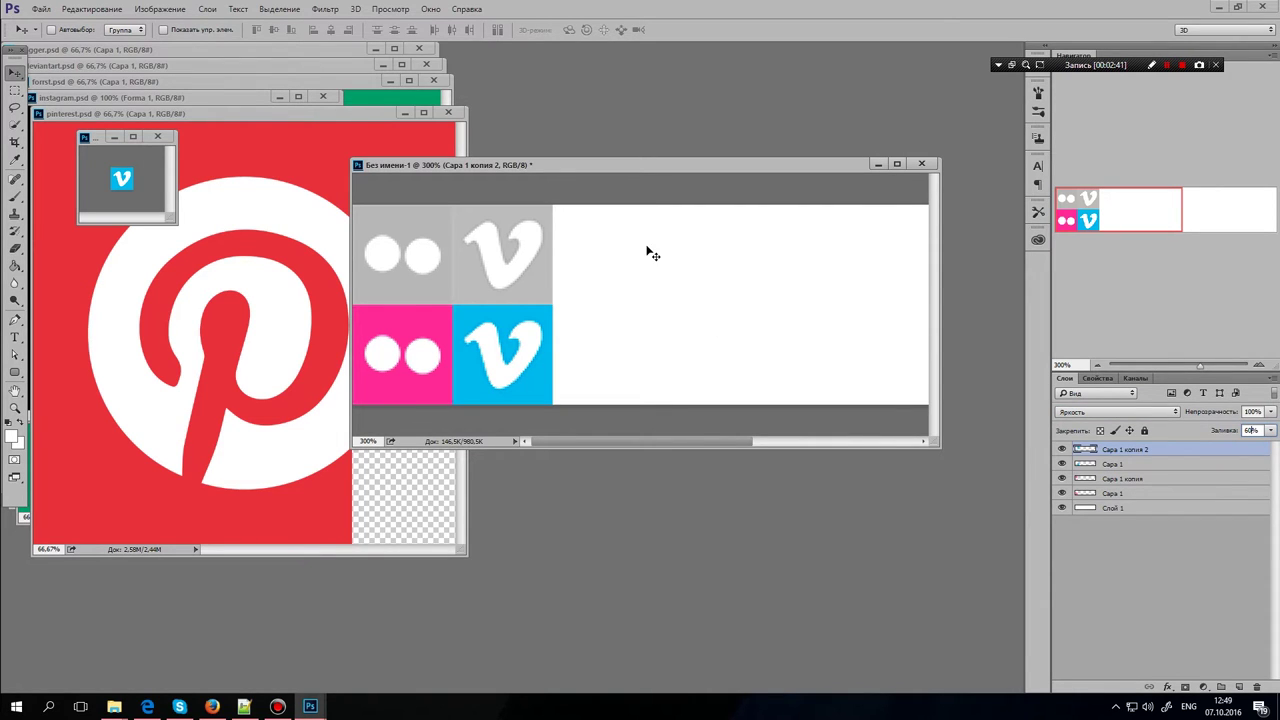
Shift the icon document's window aside and close the vimeo image without saving it
drag(645, 172, 662, 182)
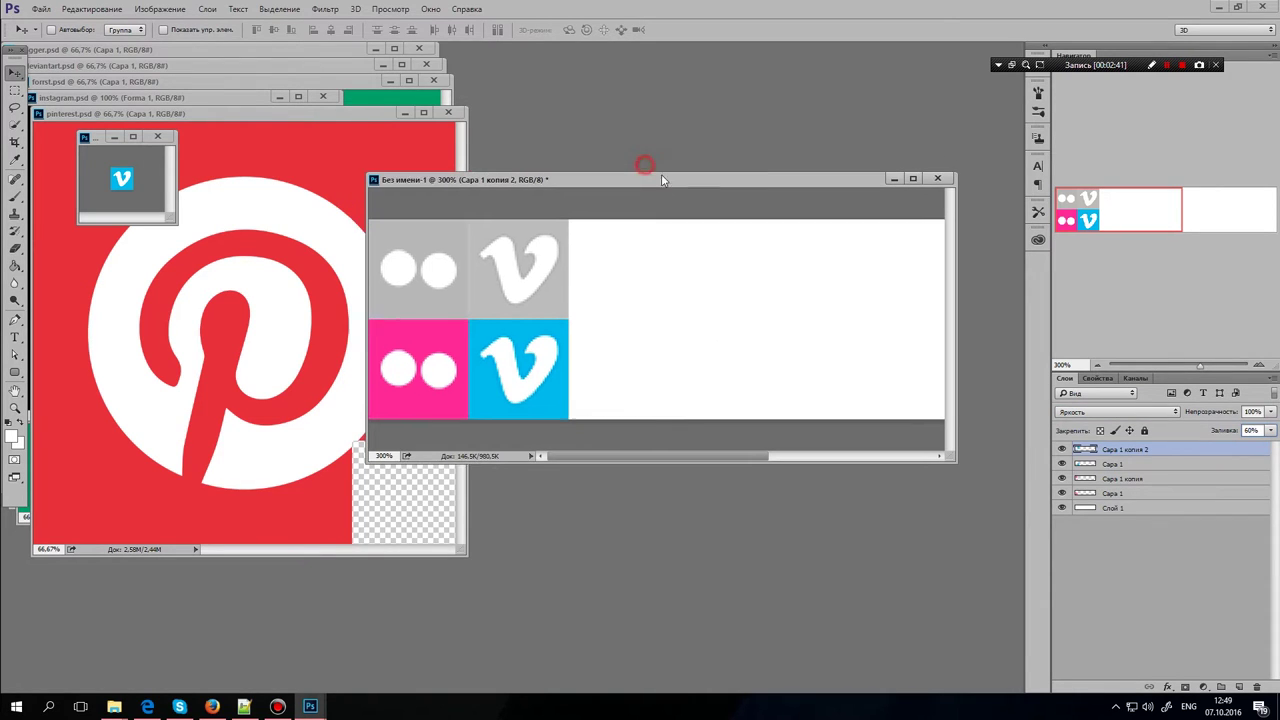
click(157, 137)
click(665, 268)
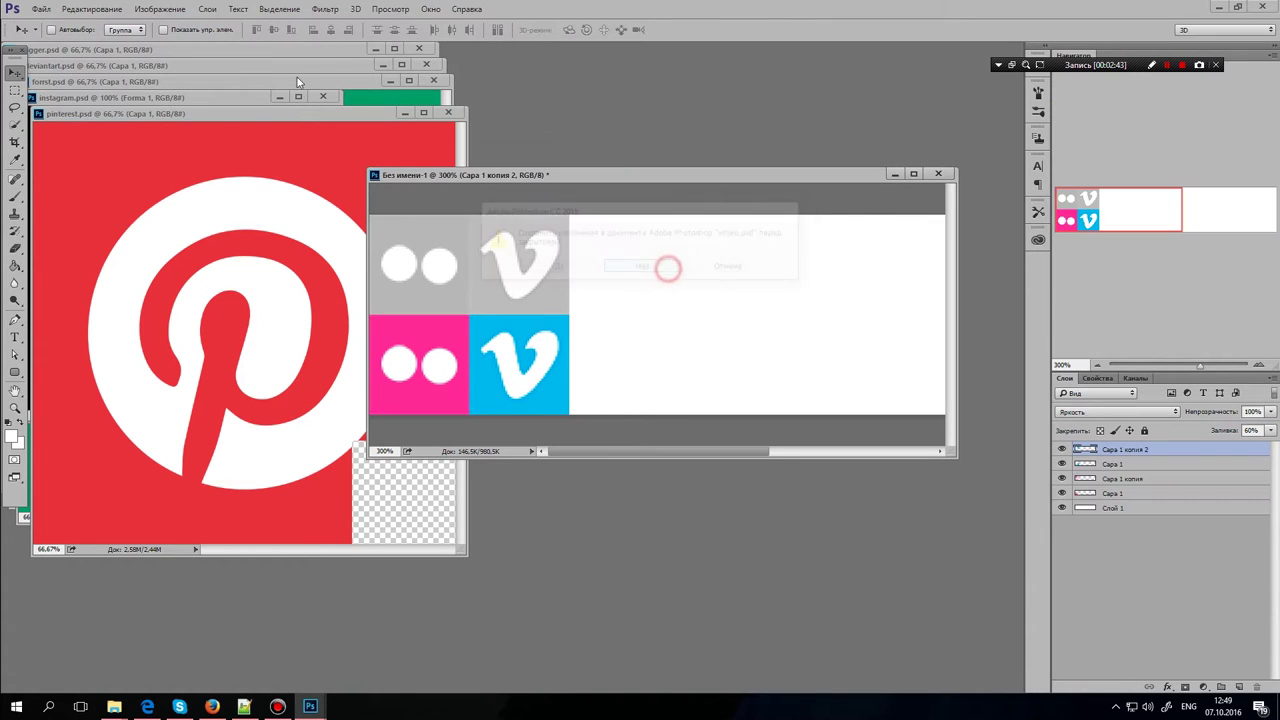
Resize the pinterest image to 50 pixels and place a copy in the lower row beside the blue vimeo icon
drag(219, 112, 222, 105)
right_click(216, 104)
click(270, 131)
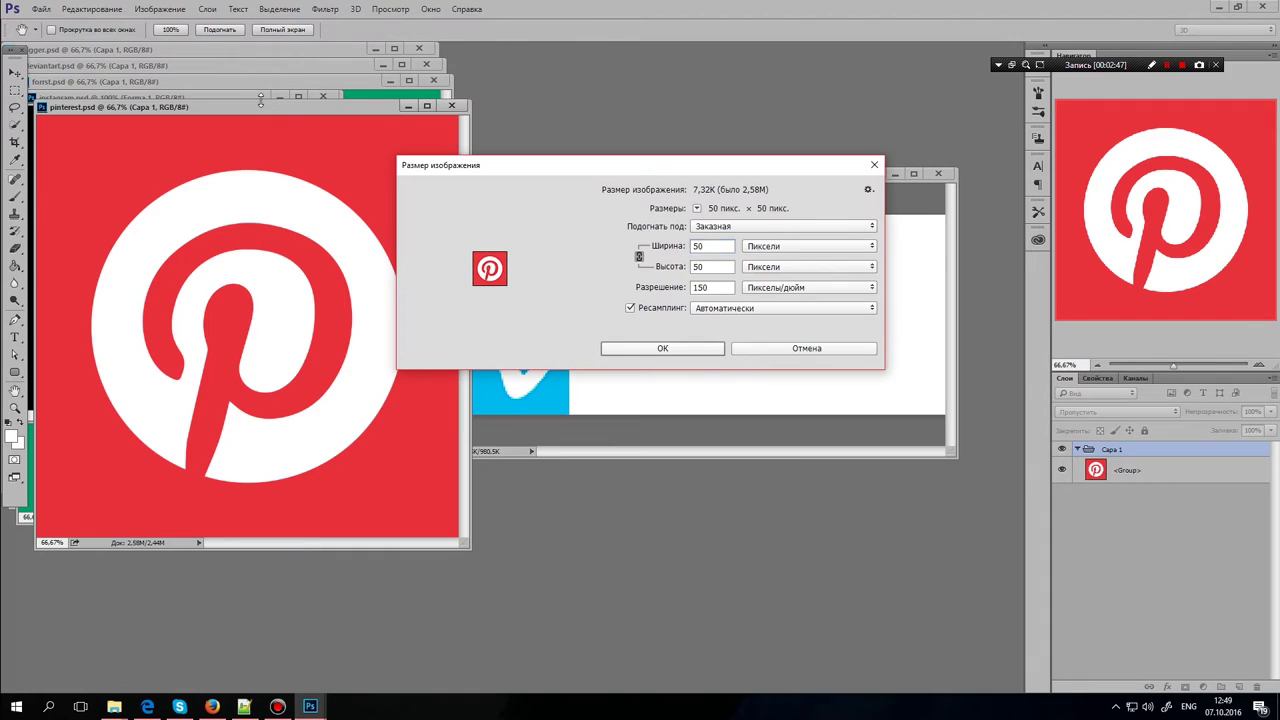
key(Return)
drag(82, 152, 615, 369)
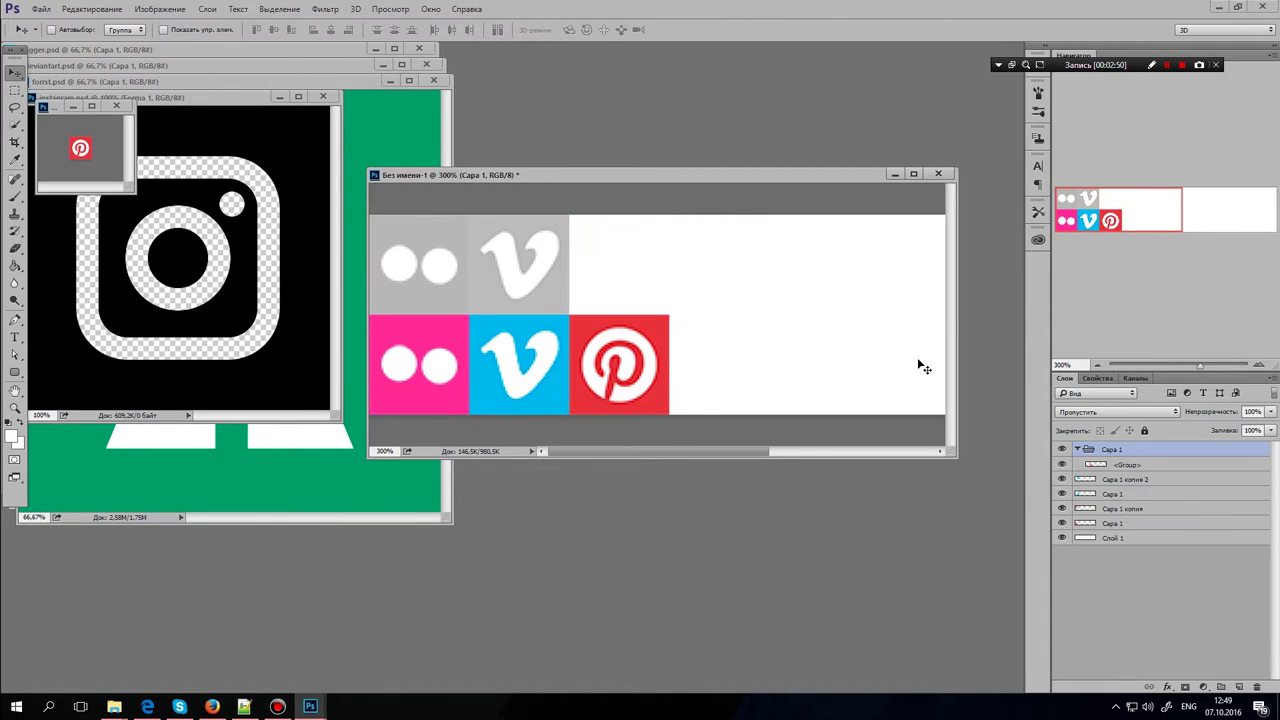
Merge the pinterest group into one layer and move a duplicate of it 50 pixels up into the upper row
ctrl+click(1161, 464)
key(ctrl+e)
key(ctrl+j)
key(shift+Up)
key(shift+Up)
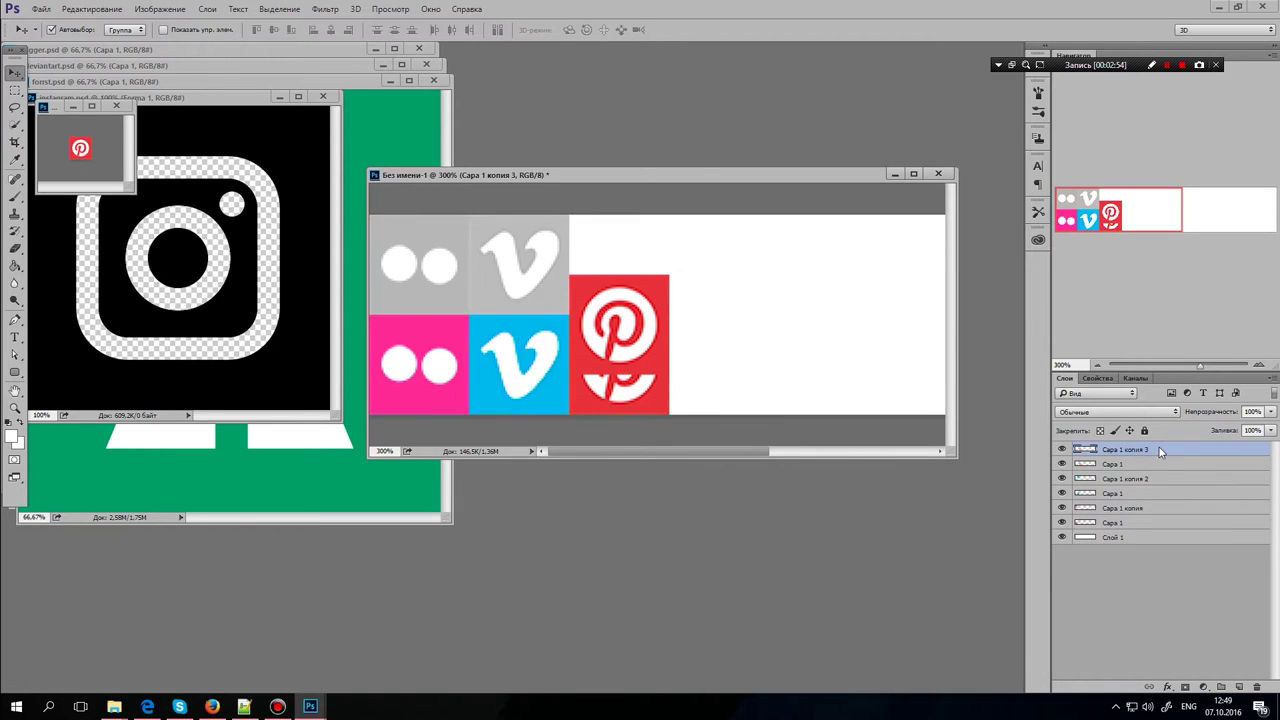
key(Up)
key(Up)
key(Up)
key(Up)
key(Up)
key(Up)
key(Up)
key(Up)
key(Up)
key(Up)
key(Up)
key(Up)
key(Up)
key(Up)
key(Up)
key(Up)
key(Up)
key(Up)
key(Up)
key(Up)
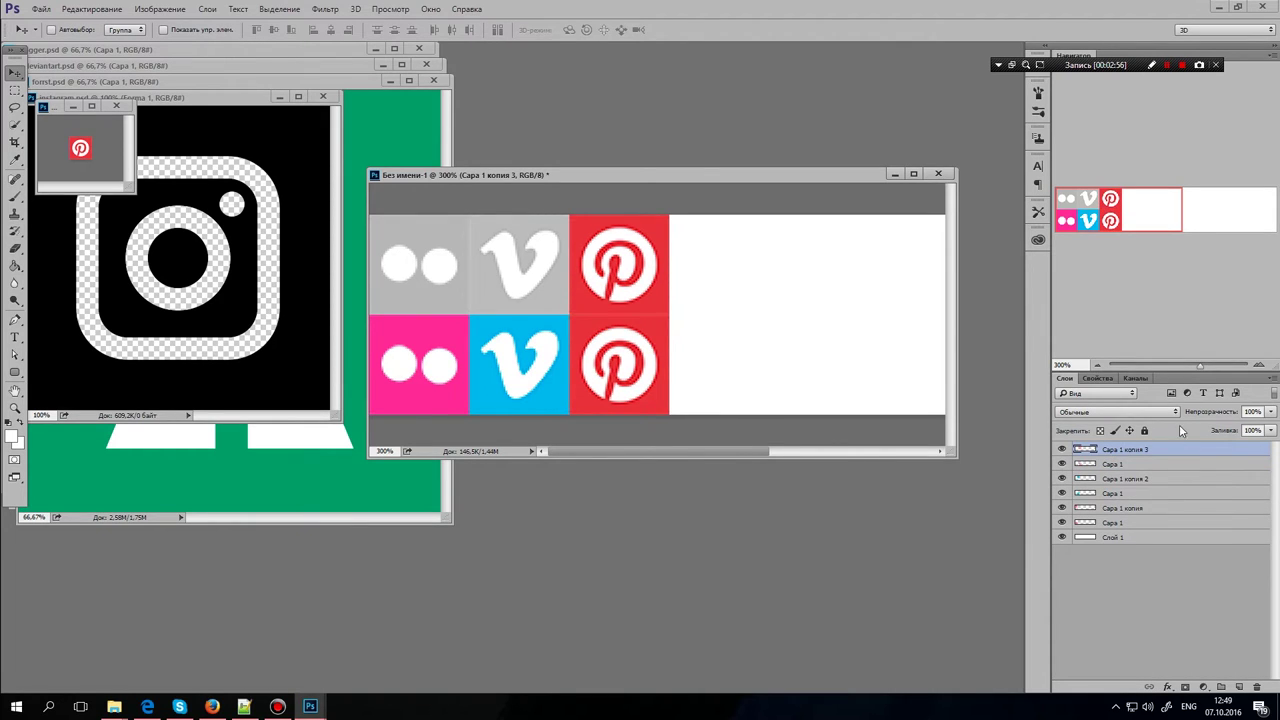
Give the upper pinterest copy the Luminosity (Яркость) blend mode and a 44% fill
click(1174, 412)
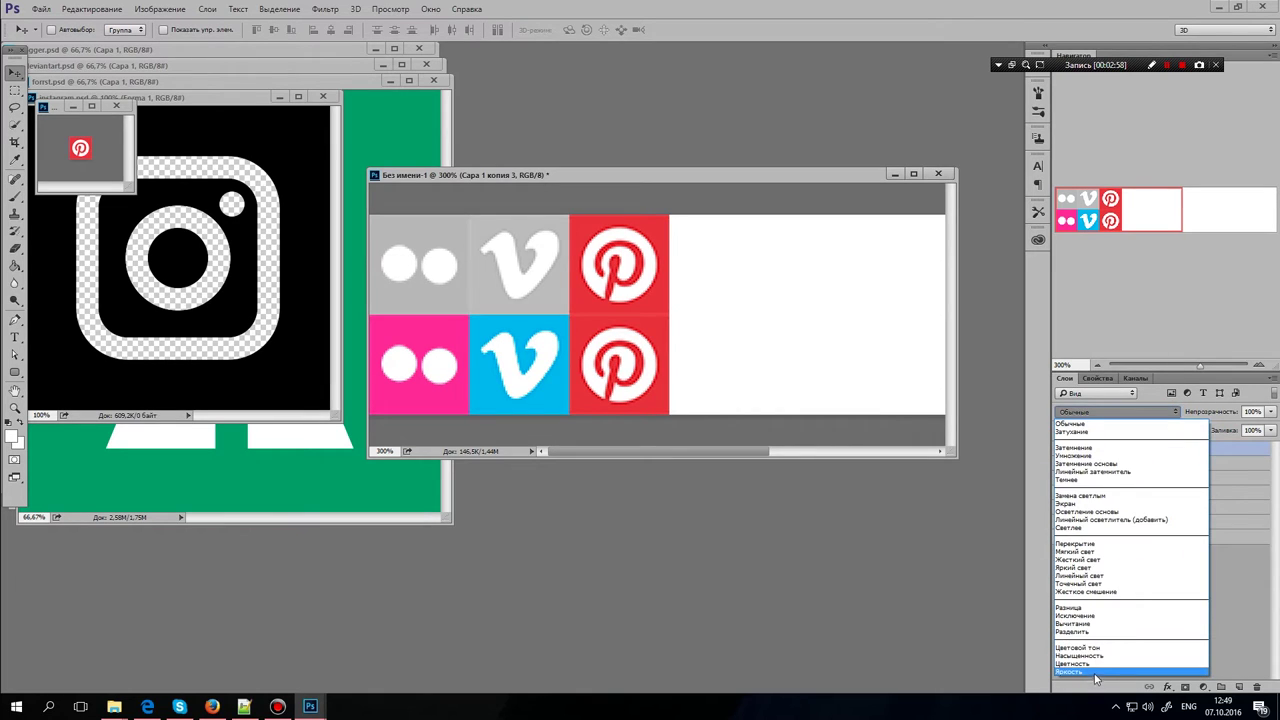
click(1097, 672)
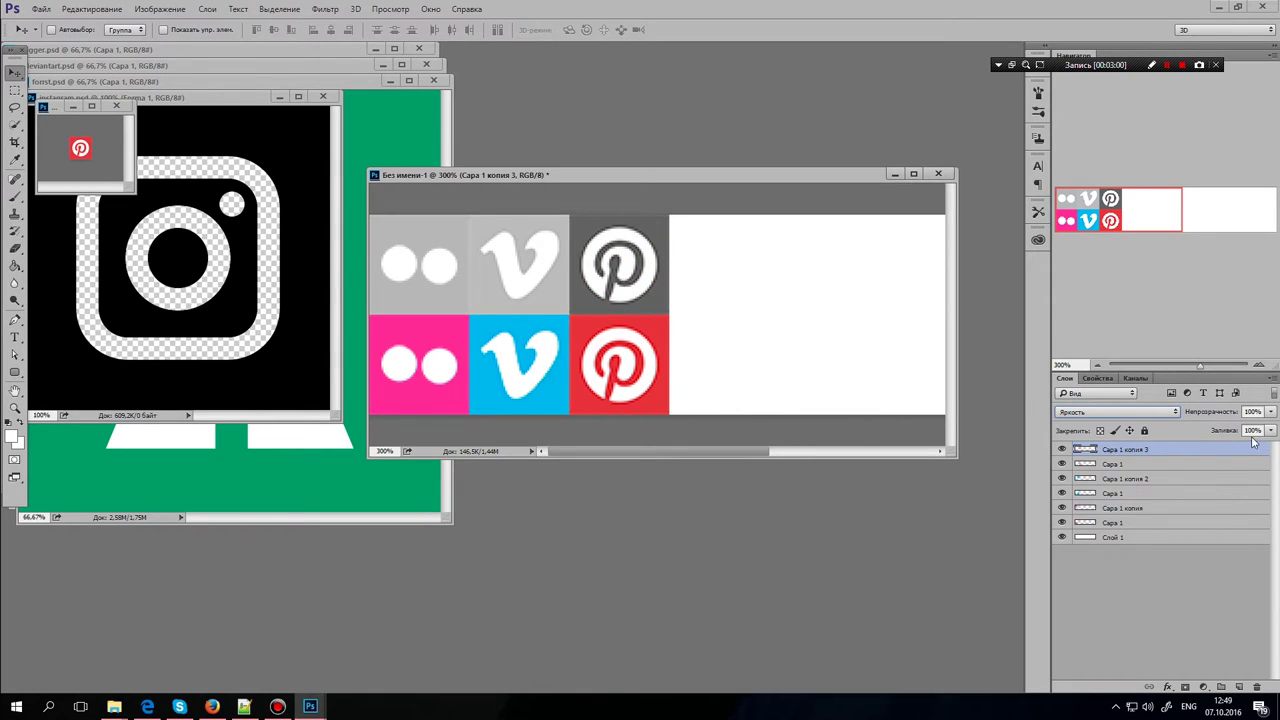
text(50)
key(Return)
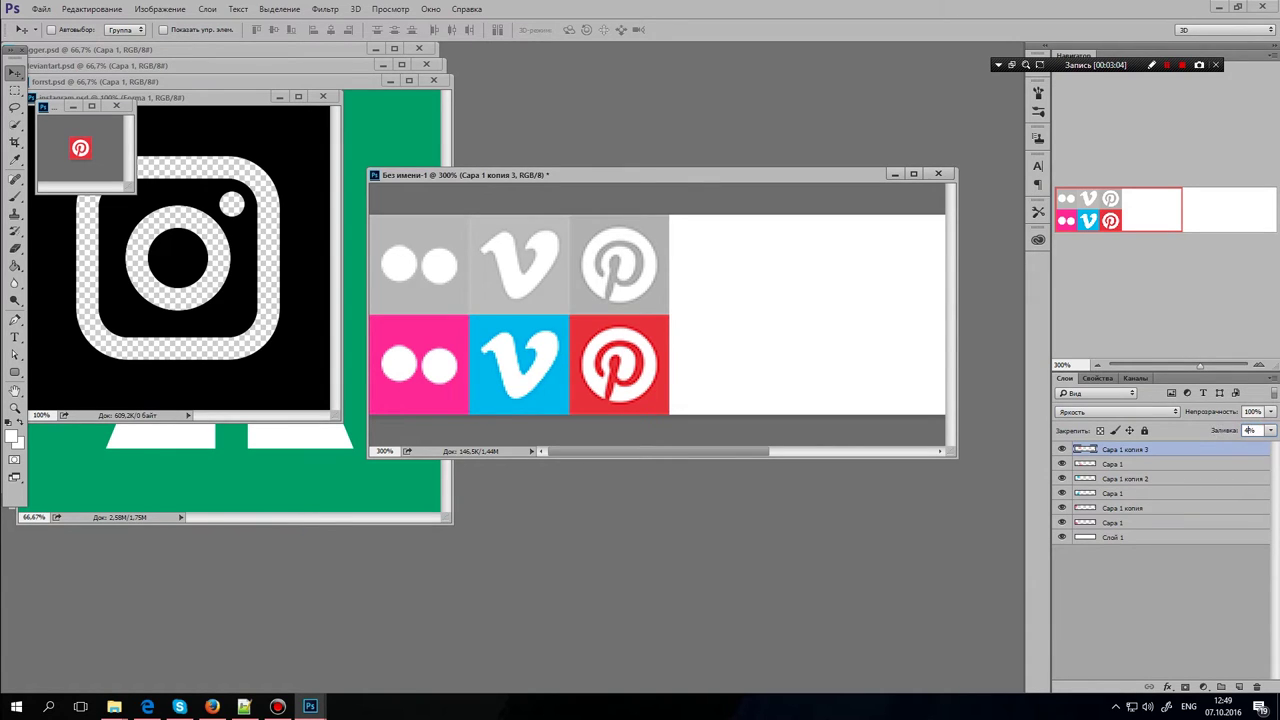
text(40)
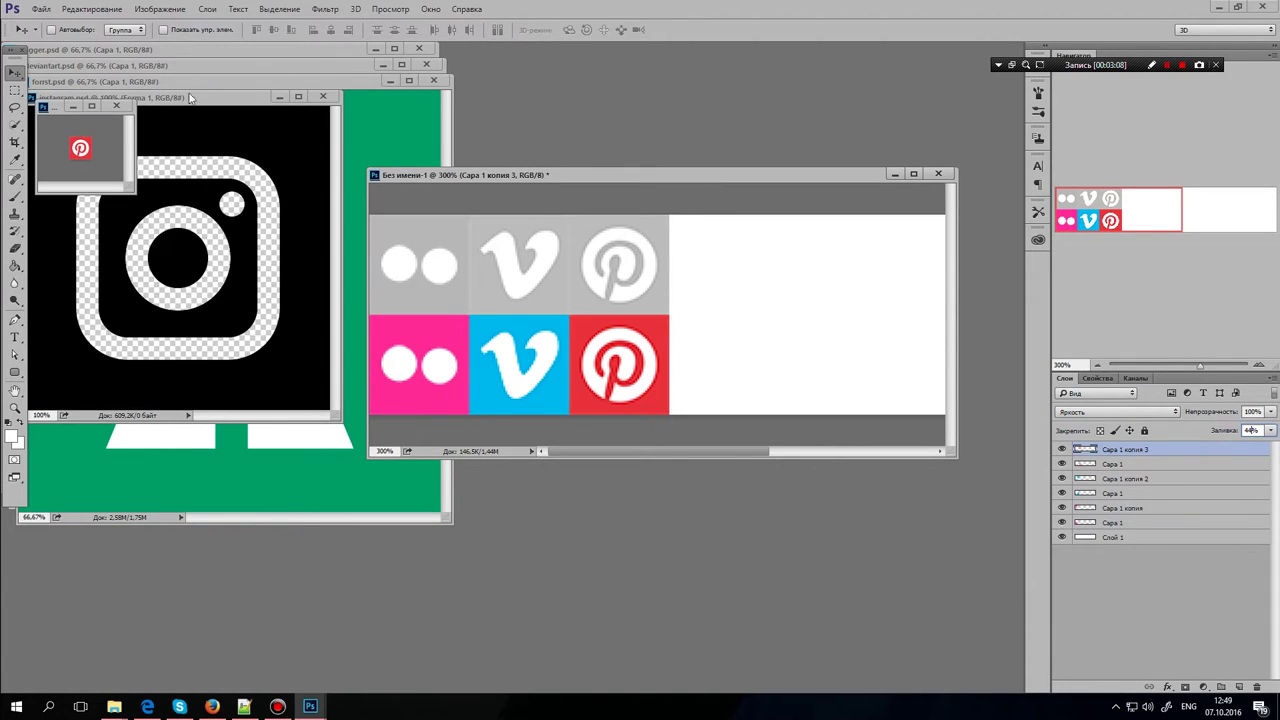
Close the pinterest image without saving it and close the instagram image
click(116, 106)
click(654, 263)
click(322, 97)
Resize the forrst image to 50 pixels and place a copy in the lower row beside the red pinterest icon
right_click(283, 97)
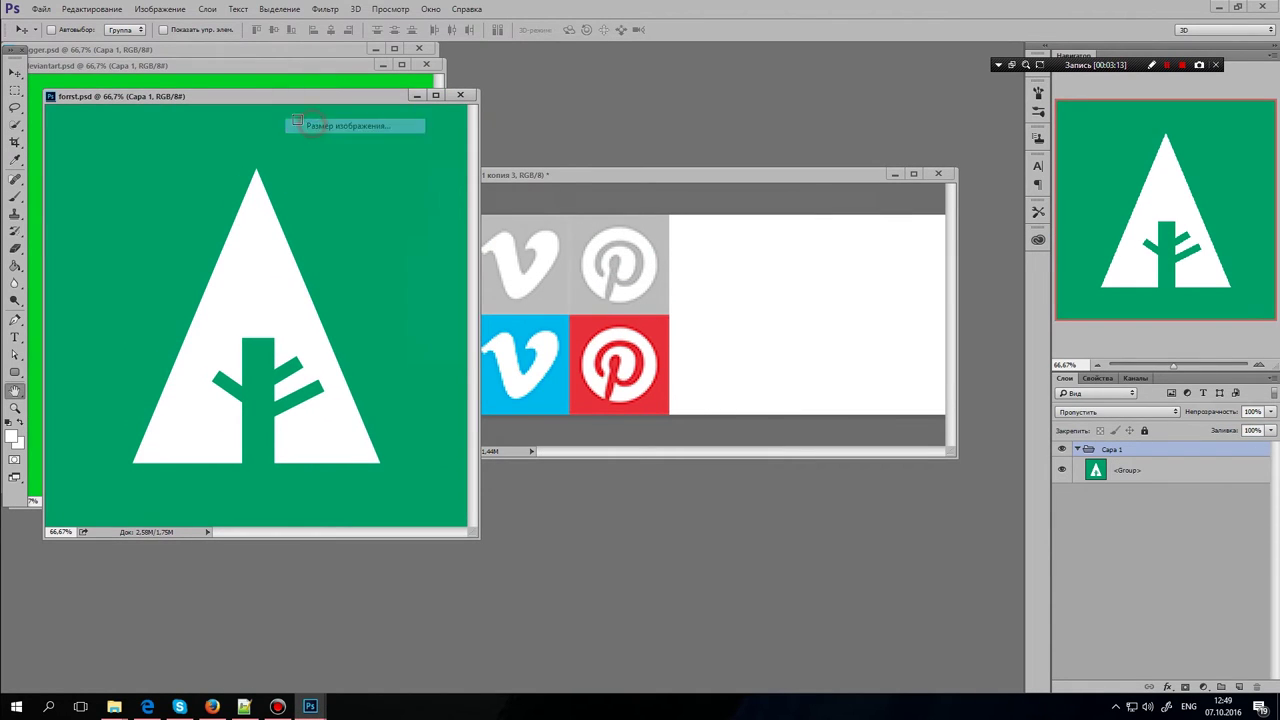
click(297, 121)
drag(94, 134, 748, 306)
drag(742, 305, 708, 341)
Merge the forrst group into one layer and move a duplicate of it 50 pixels up into the upper row
ctrl+click(1144, 467)
key(ctrl+e)
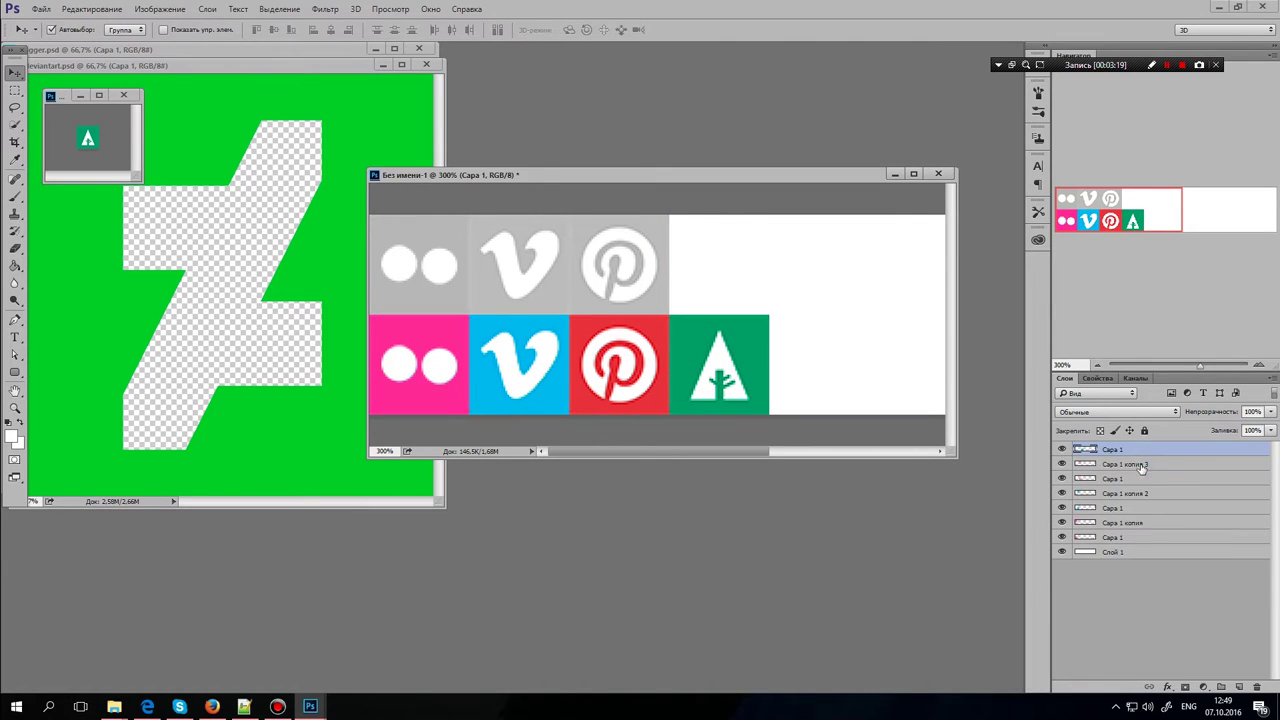
key(ctrl+j)
key(shift+Up)
key(shift+Up)
key(shift+Up)
key(shift+Up)
key(shift+Up)
Give the upper forrst copy the Luminosity (Яркость) blend mode and a 45% fill
click(1174, 411)
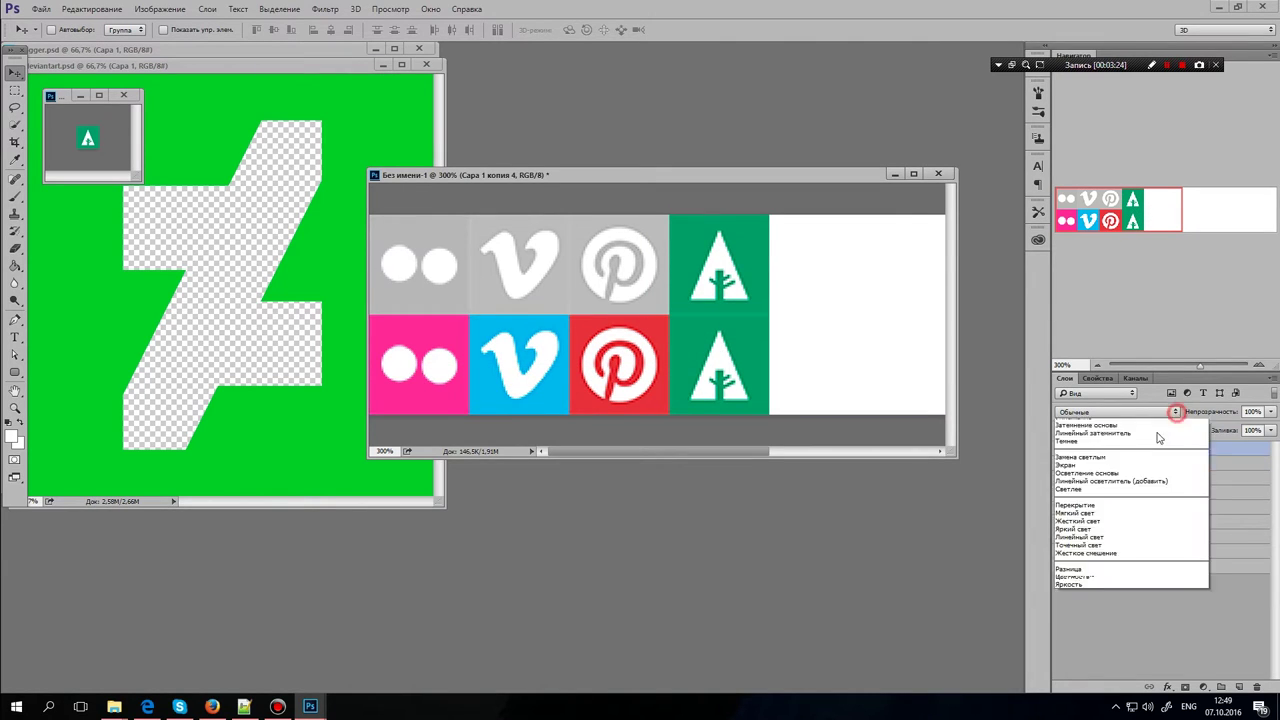
click(1096, 670)
click(1254, 430)
text(45)
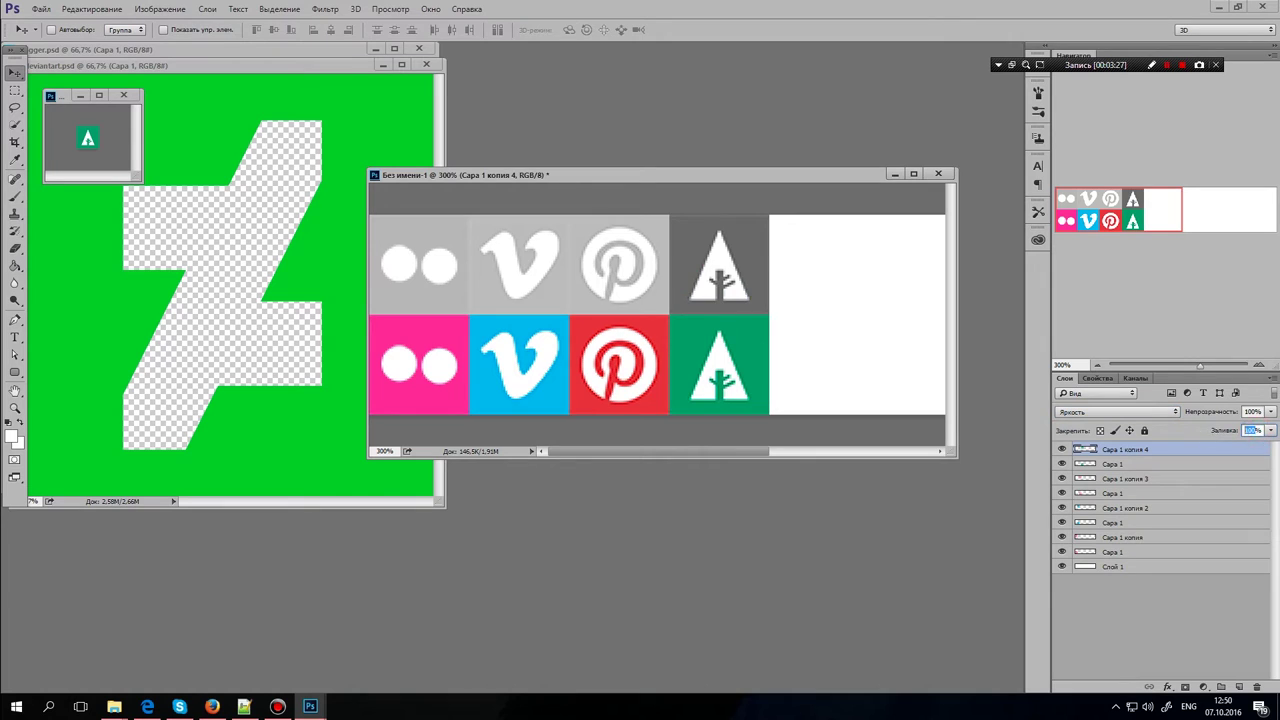
key(Return)
Move the icon document's window aside and close the forrst image without saving it
drag(790, 184, 832, 191)
click(123, 96)
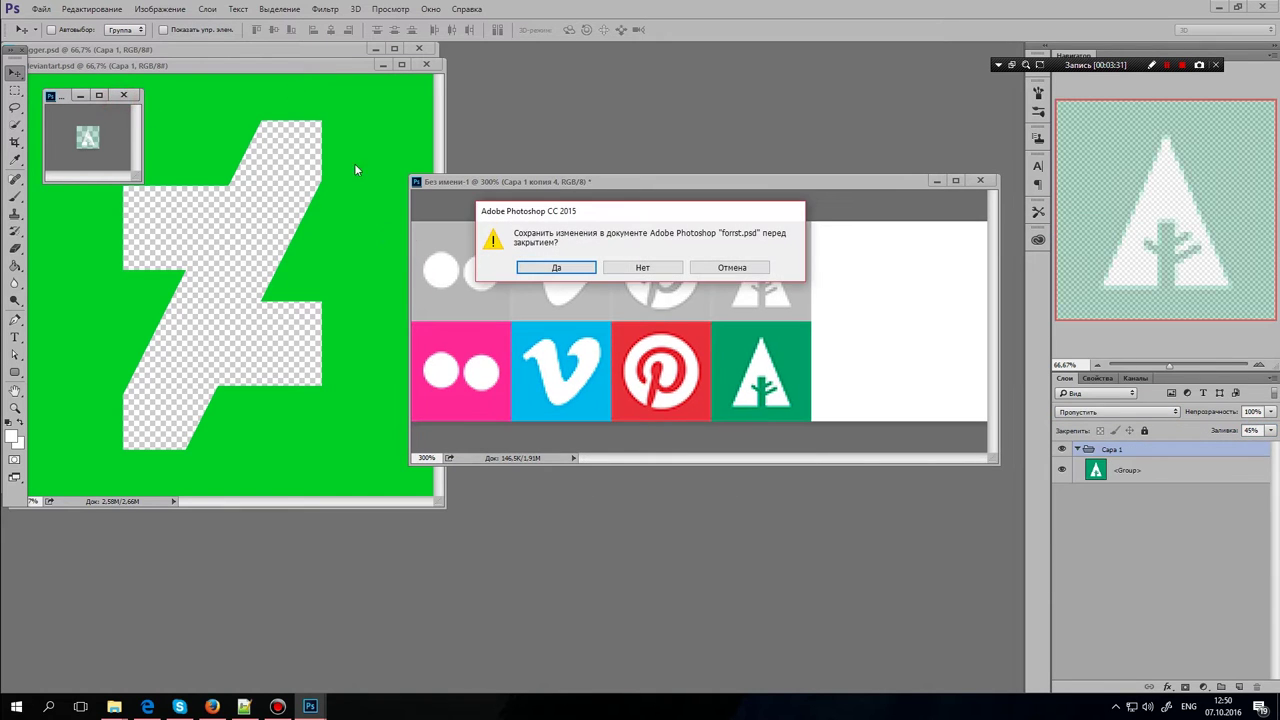
click(665, 272)
Resize the deviantart image to 50 pixels and place a copy in the lower row beside the green forrst icon
drag(300, 69, 359, 85)
key(alt+ctrl+i)
text(50)
key(Return)
drag(112, 130, 838, 298)
drag(836, 384, 830, 409)
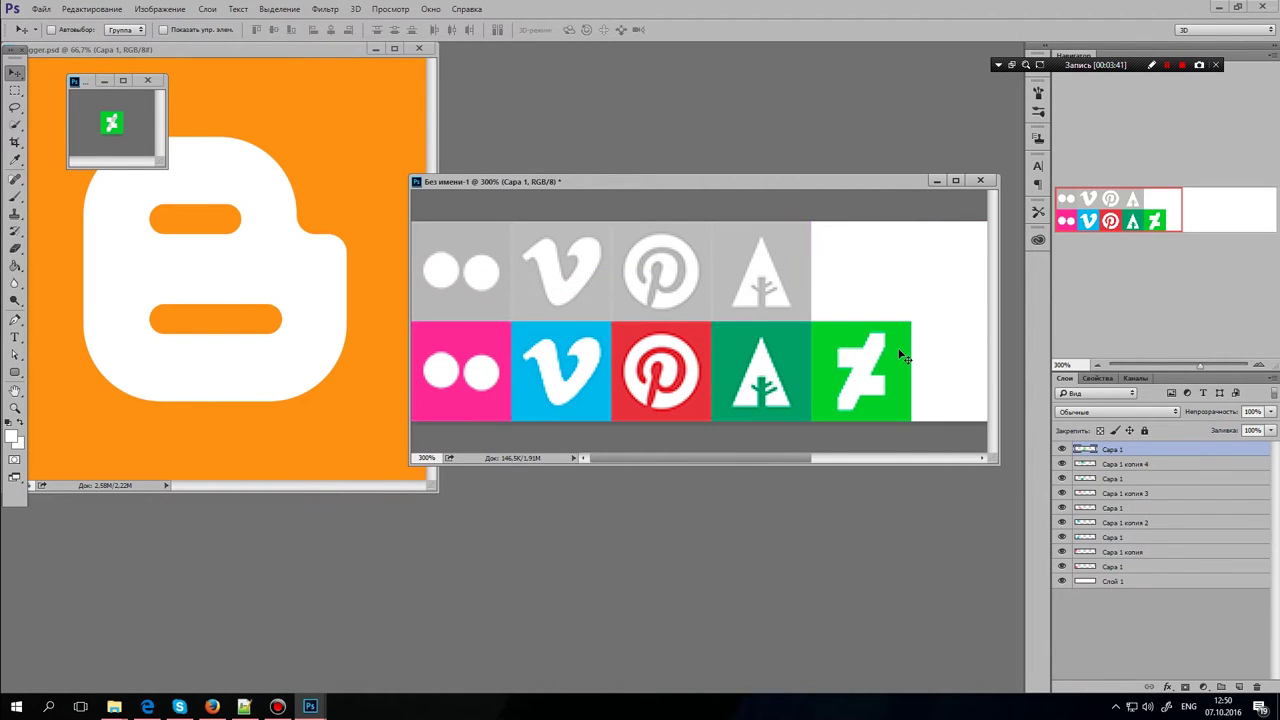
Duplicate the green deviantart icon layer and move the copy 50 pixels up into the upper row
click(1062, 450)
click(1062, 450)
key(ctrl+j)
key(shift+Up)
key(shift+Up)
key(shift+Up)
key(shift+Up)
key(shift+Up)
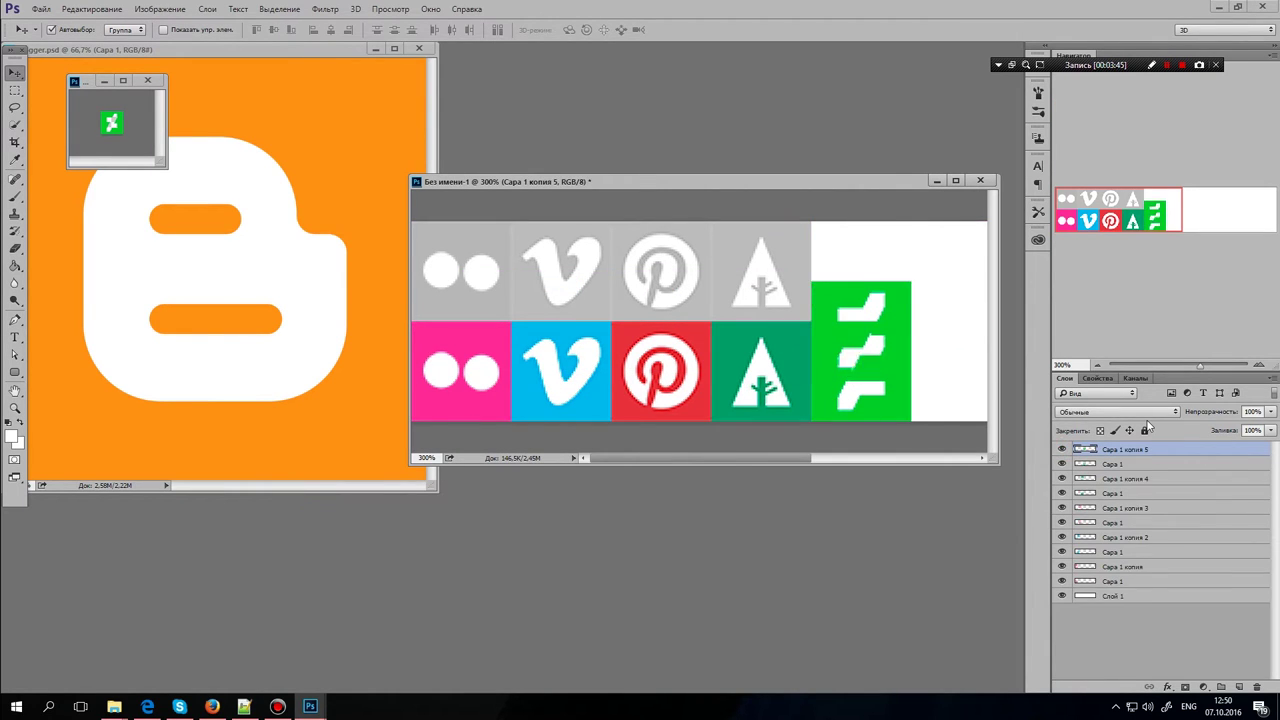
Give the upper deviantart copy the Luminosity (Яркость) blend mode and a 52% fill
click(1170, 411)
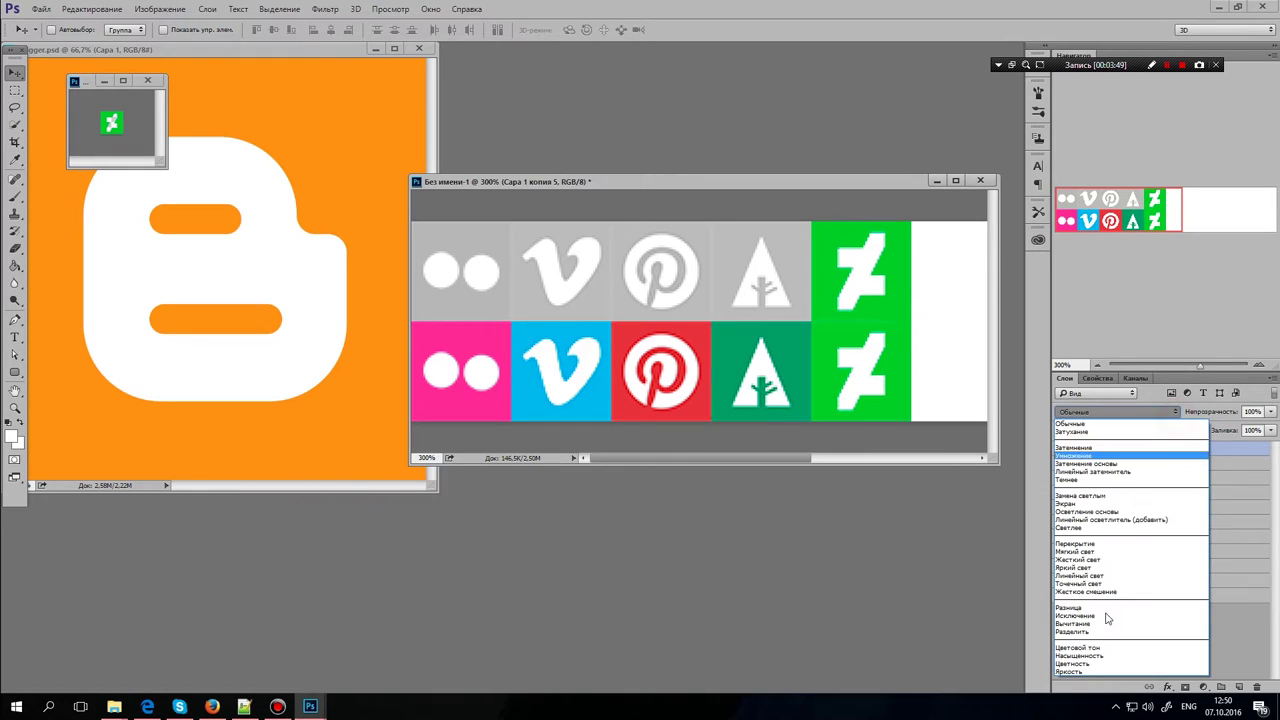
click(1095, 672)
drag(1258, 431, 1205, 433)
text(50)
key(BackSpace)
text(2)
Close the deviantart image without saving it and move the blogger image's window clear of the workspace edge
click(148, 81)
click(631, 264)
drag(289, 47, 365, 77)
Resize the blogger image to 50 pixels and place a copy in the lower row beside the green deviantart icon
right_click(313, 83)
click(363, 106)
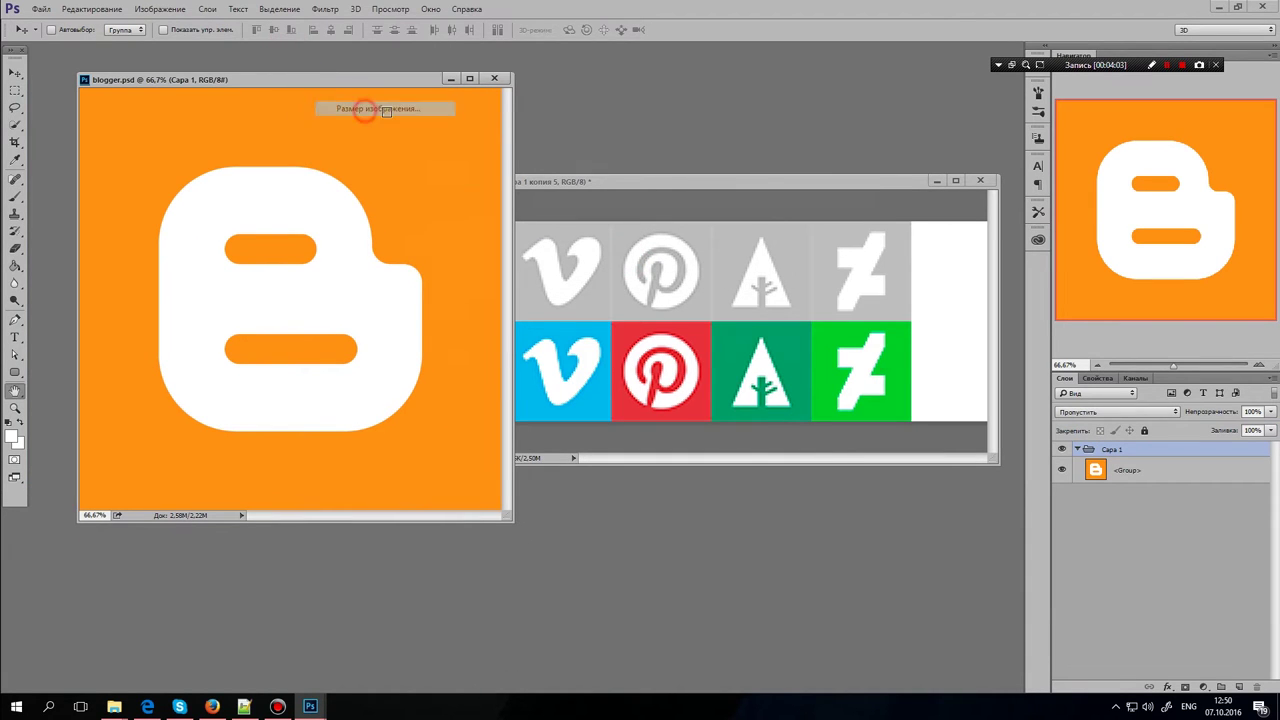
key(Return)
drag(123, 120, 946, 306)
drag(946, 306, 953, 362)
drag(867, 362, 359, 345)
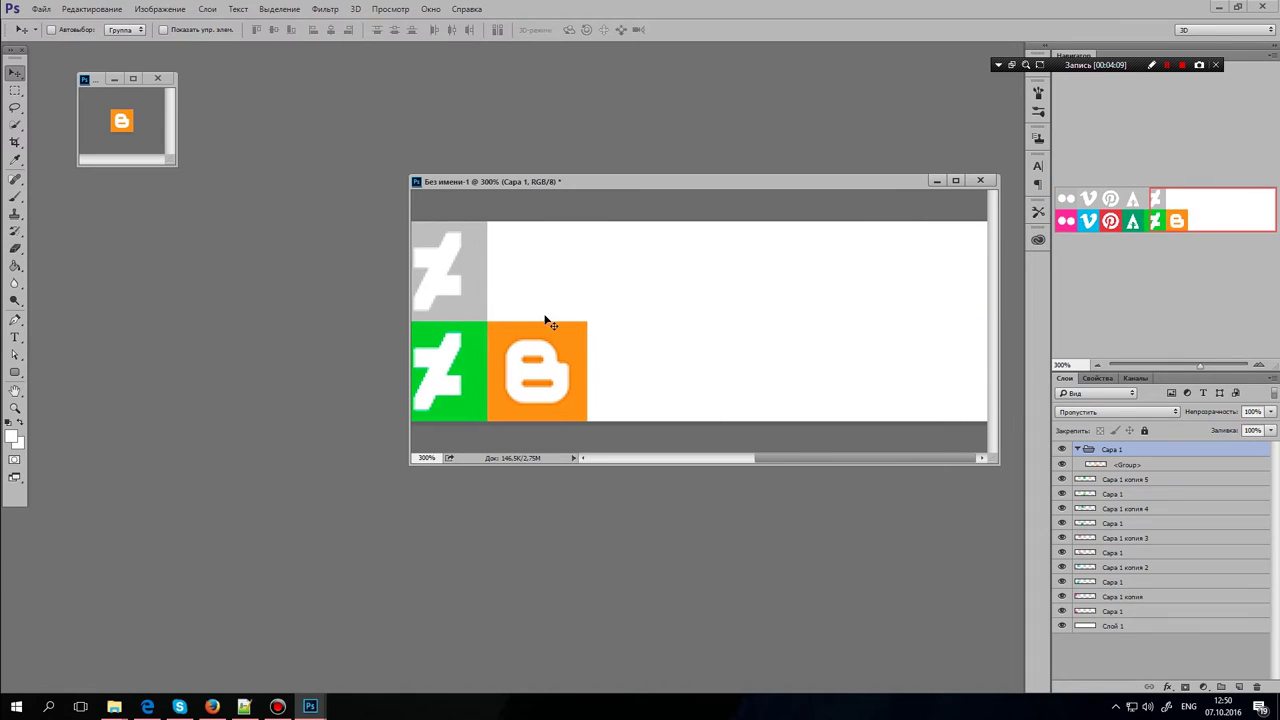
Merge the blogger group into one layer and move a duplicate of it 50 pixels up into the upper row
key(ctrl+e)
key(ctrl+j)
key(Up)
key(Up)
key(Up)
key(Up)
key(Up)
key(Up)
key(Up)
key(Up)
key(Up)
key(Up)
key(Up)
key(Up)
key(Up)
key(Up)
key(Up)
key(Up)
key(Up)
key(Up)
key(Up)
key(Up)
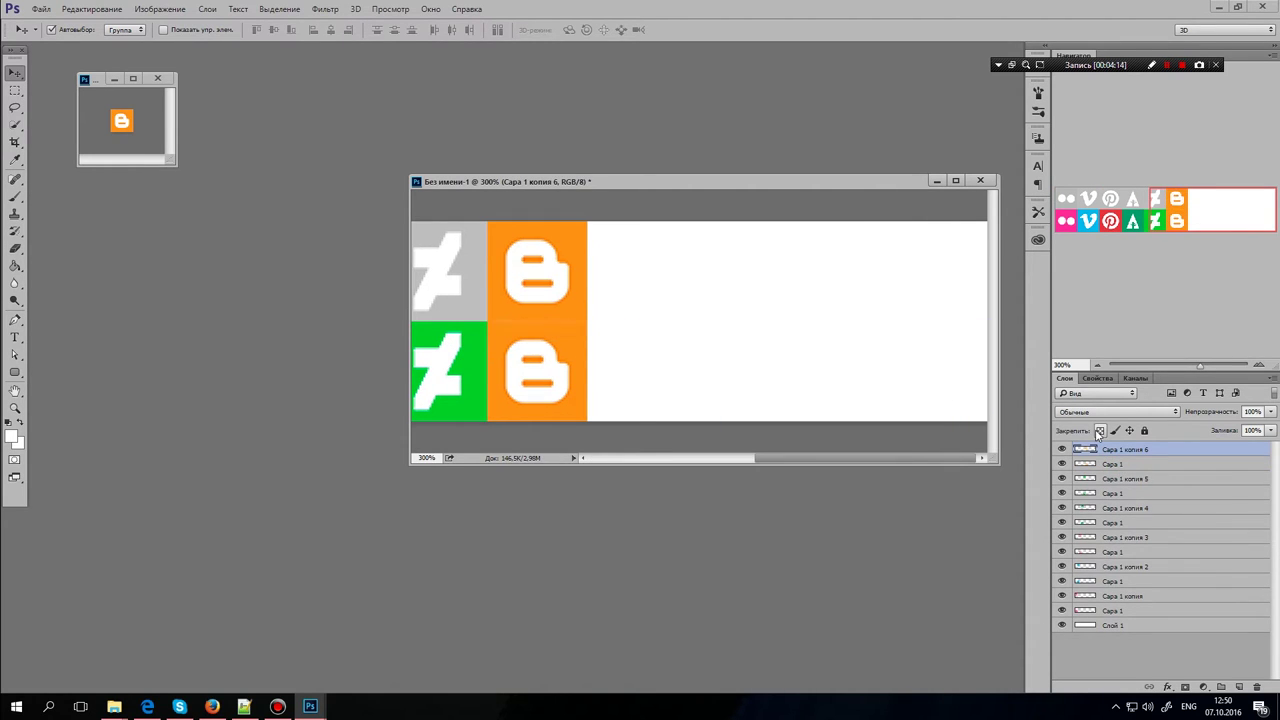
Give the upper blogger copy the Luminosity (Яркость) blend mode and a 75% fill
click(1170, 411)
click(1110, 677)
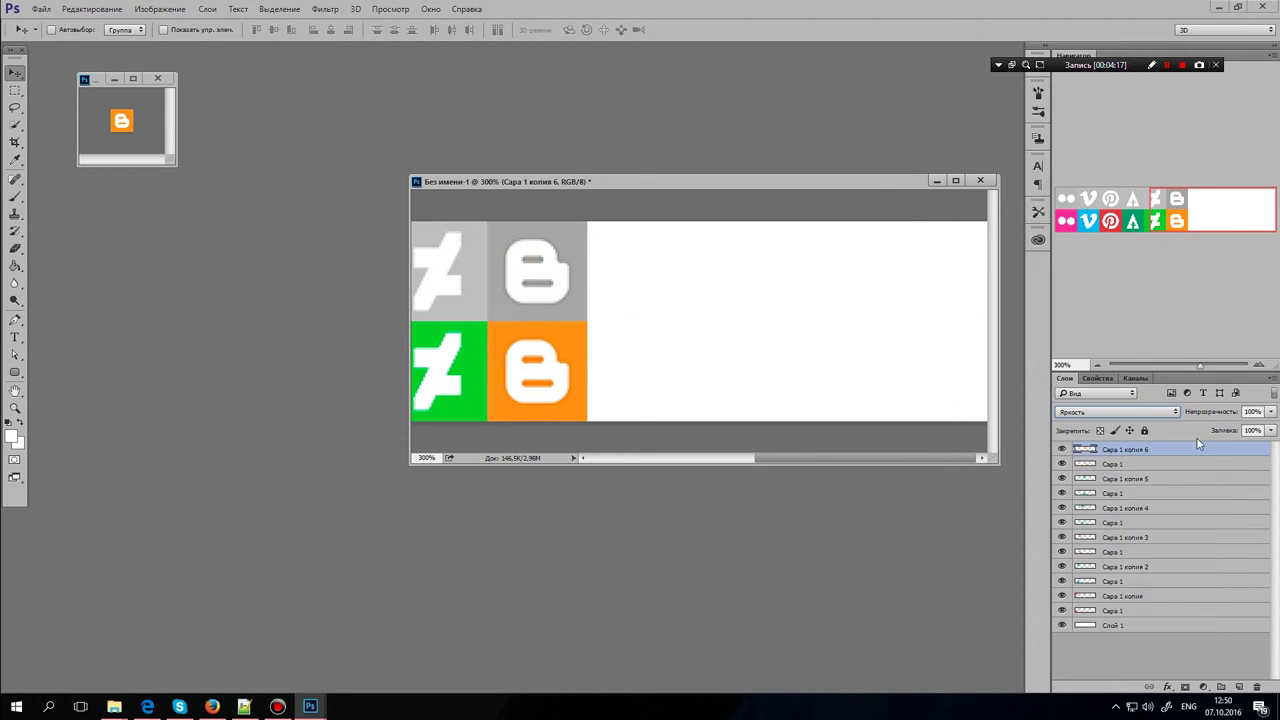
drag(1255, 430, 1178, 432)
text(50)
key(BackSpace)
key(BackSpace)
text(75)
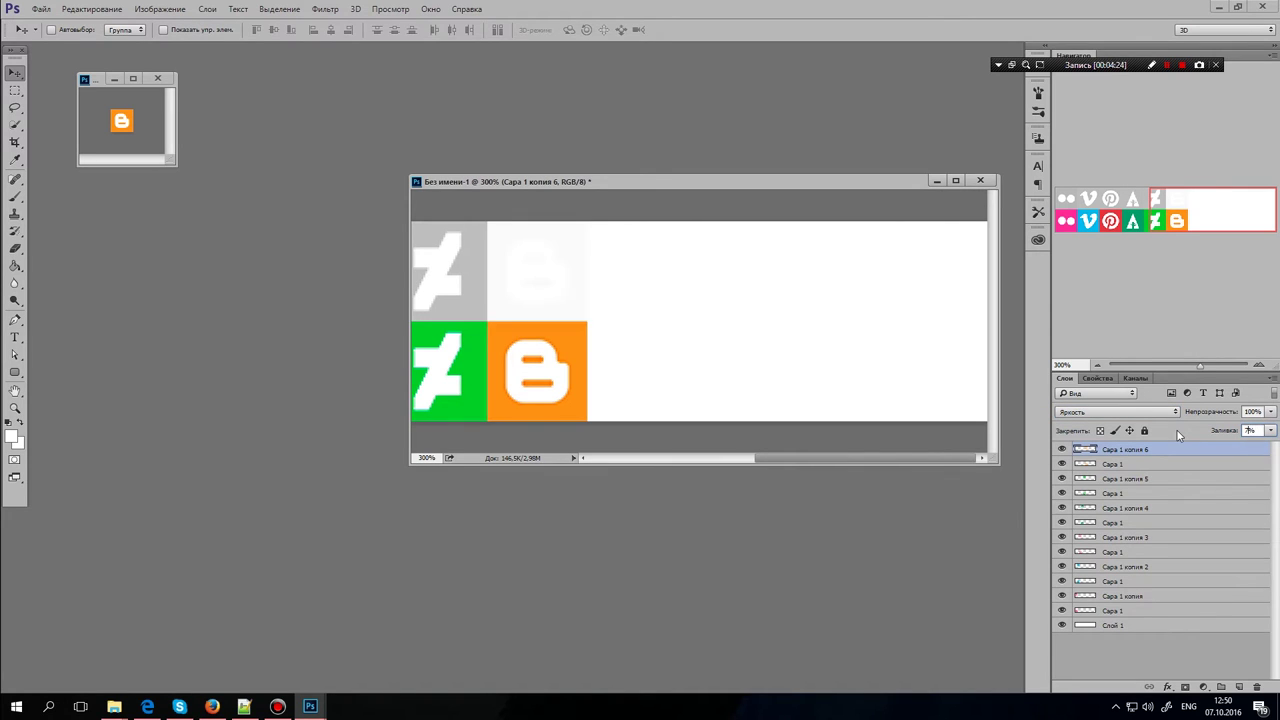
Crop the sprite document to the six icon columns, cutting off the empty white area beside the blogger icons
drag(697, 192, 590, 168)
click(1098, 365)
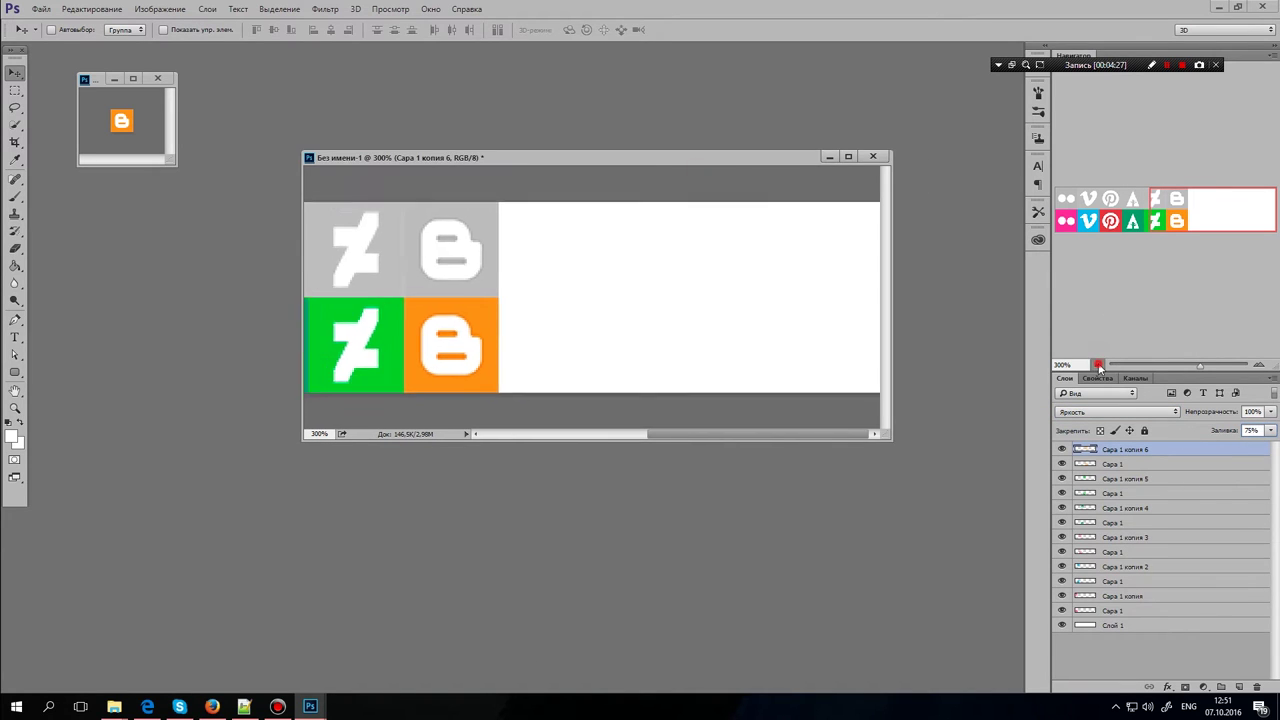
click(1098, 365)
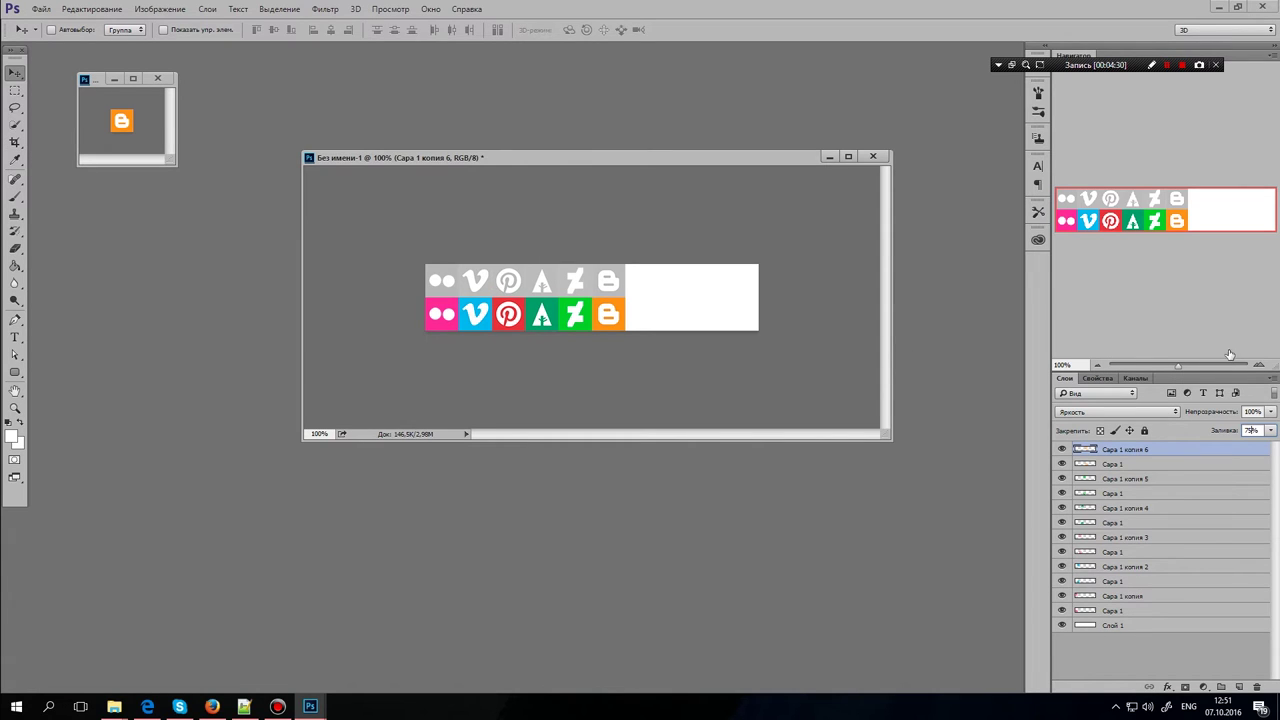
click(1257, 366)
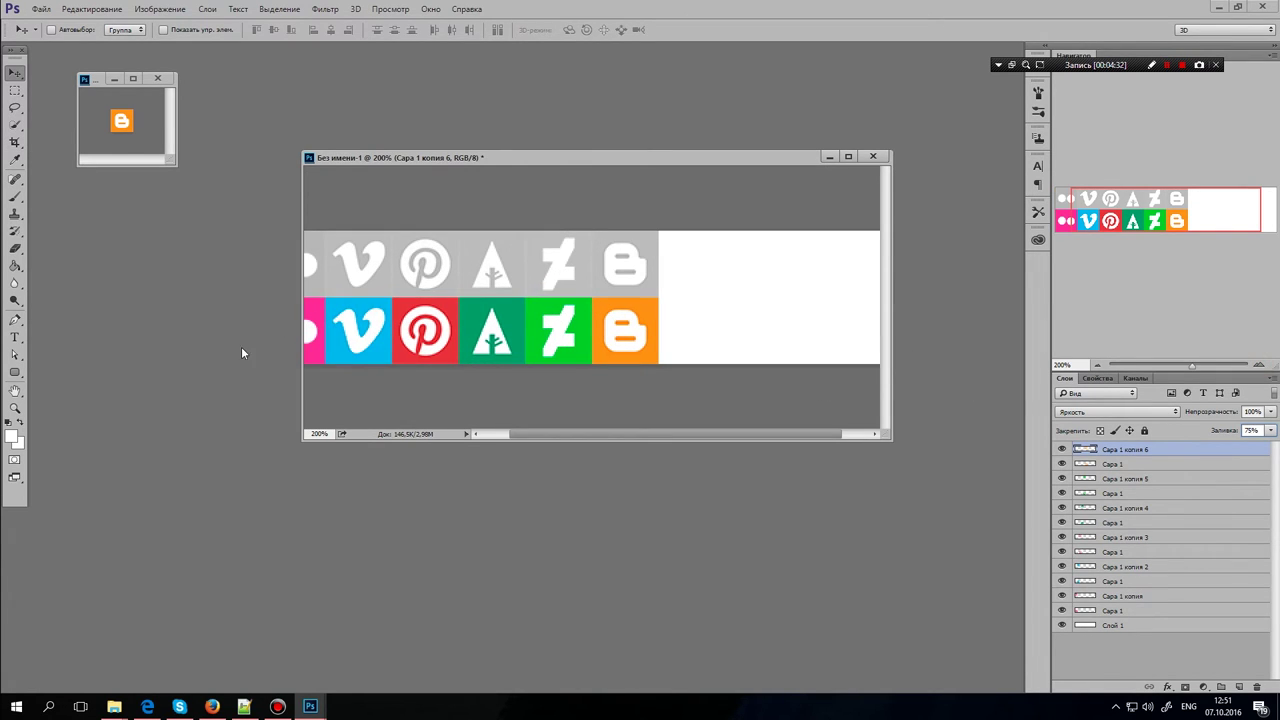
drag(300, 322, 162, 322)
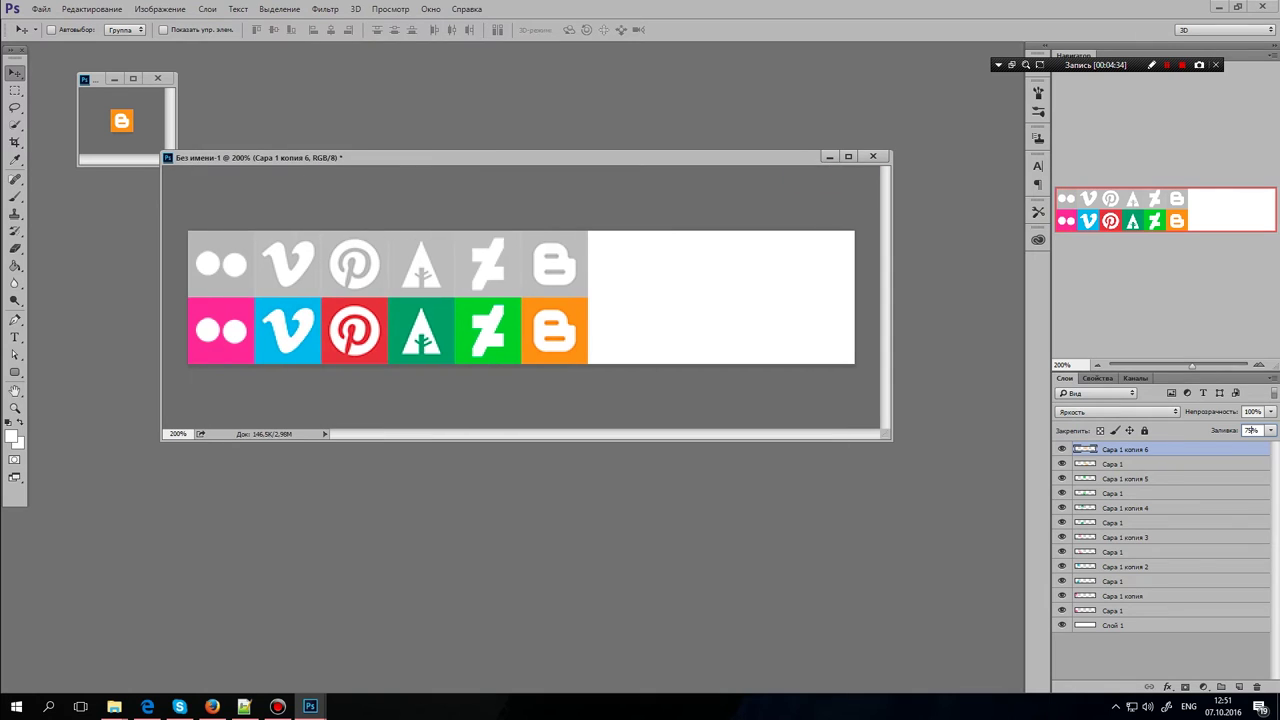
click(15, 141)
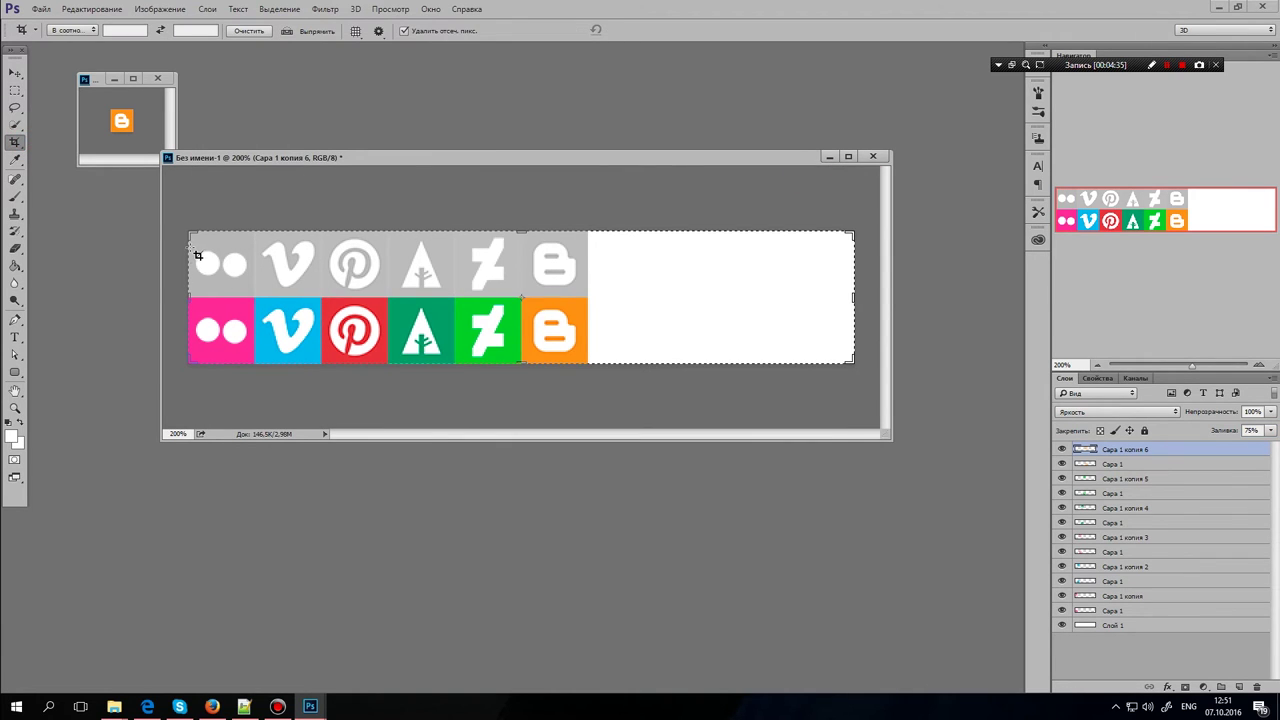
drag(853, 298, 722, 300)
key(Return)
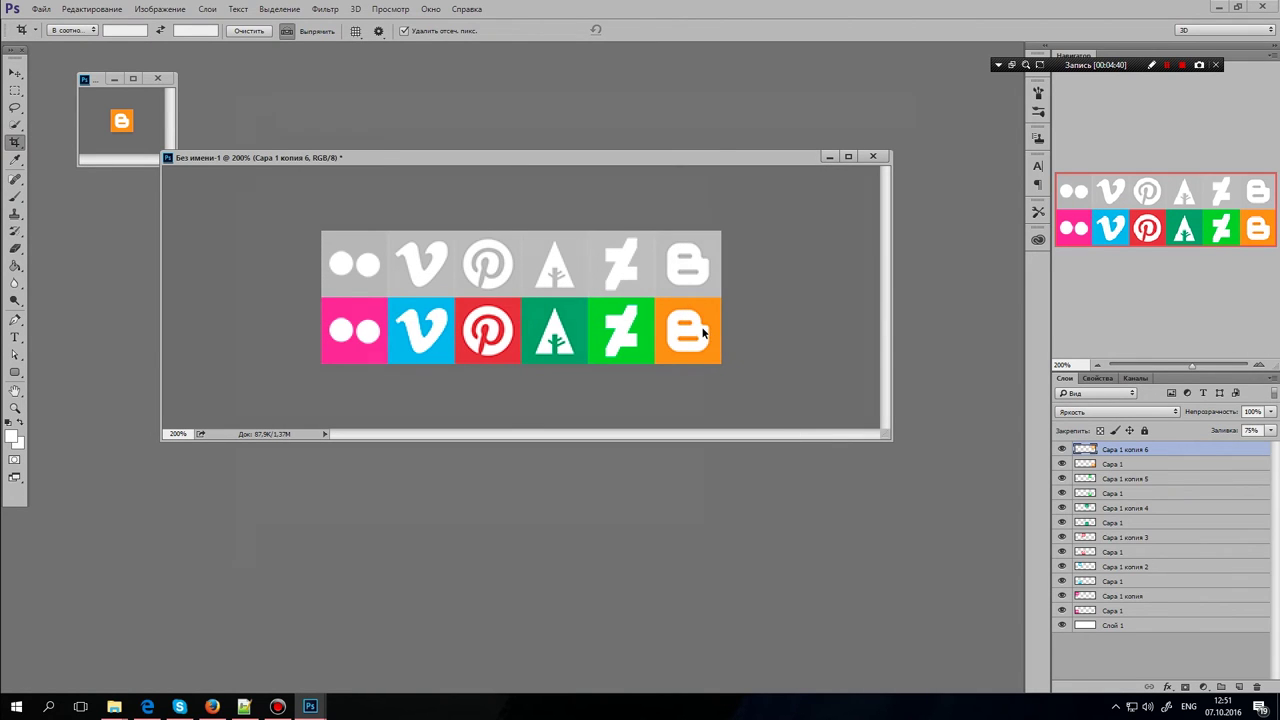
Export the sprite for the web as a PNG named icon in the icon folder on the desktop
key(ctrl+alt+shift+s)
click(722, 572)
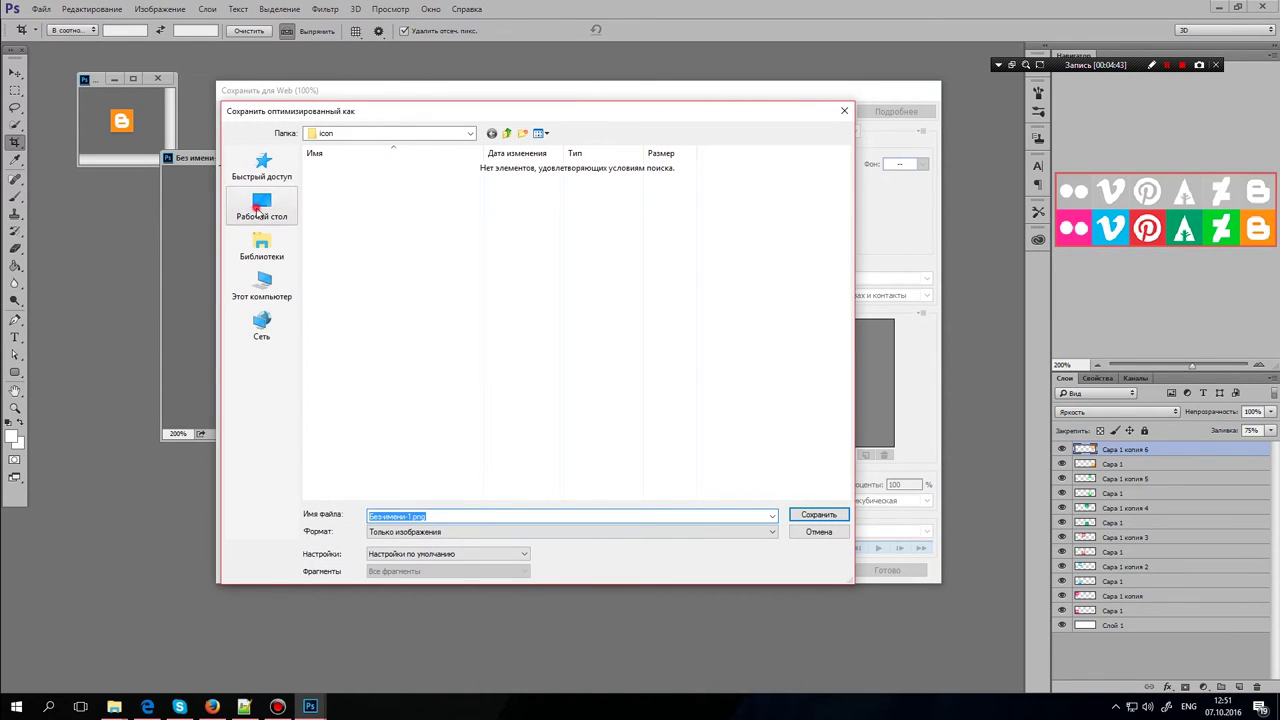
click(262, 207)
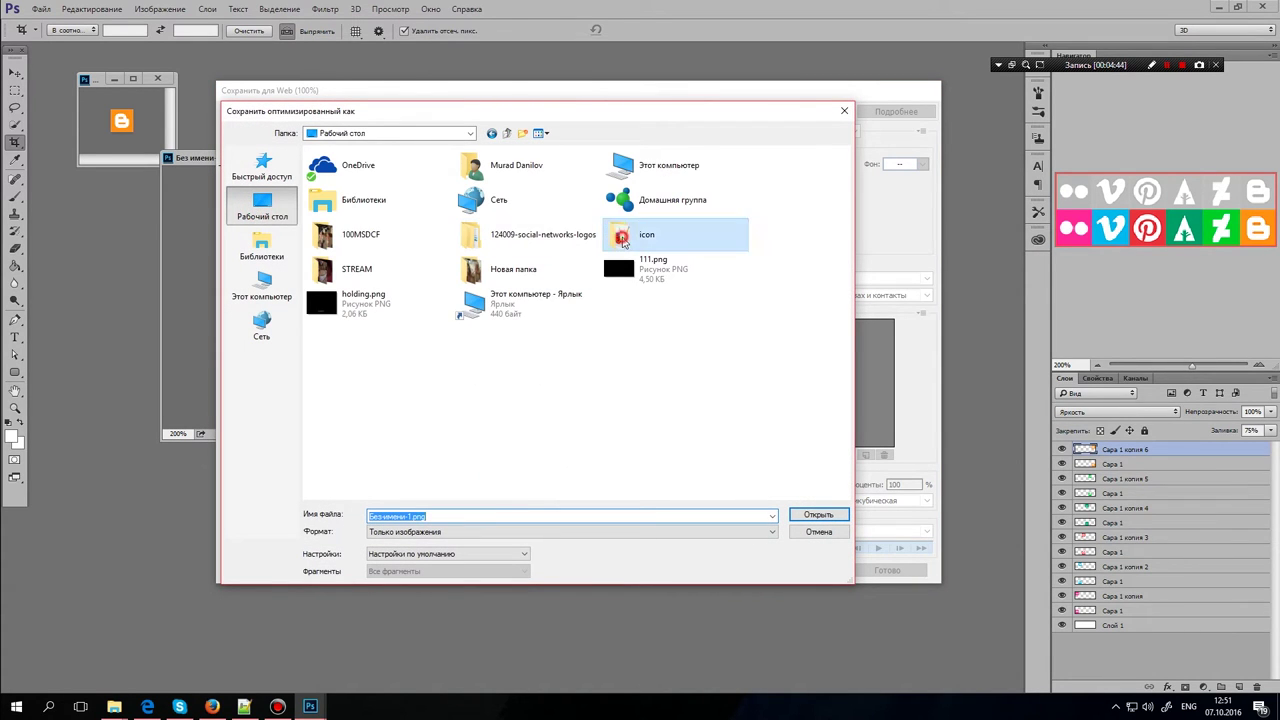
double_click(617, 236)
click(436, 344)
double_click(446, 514)
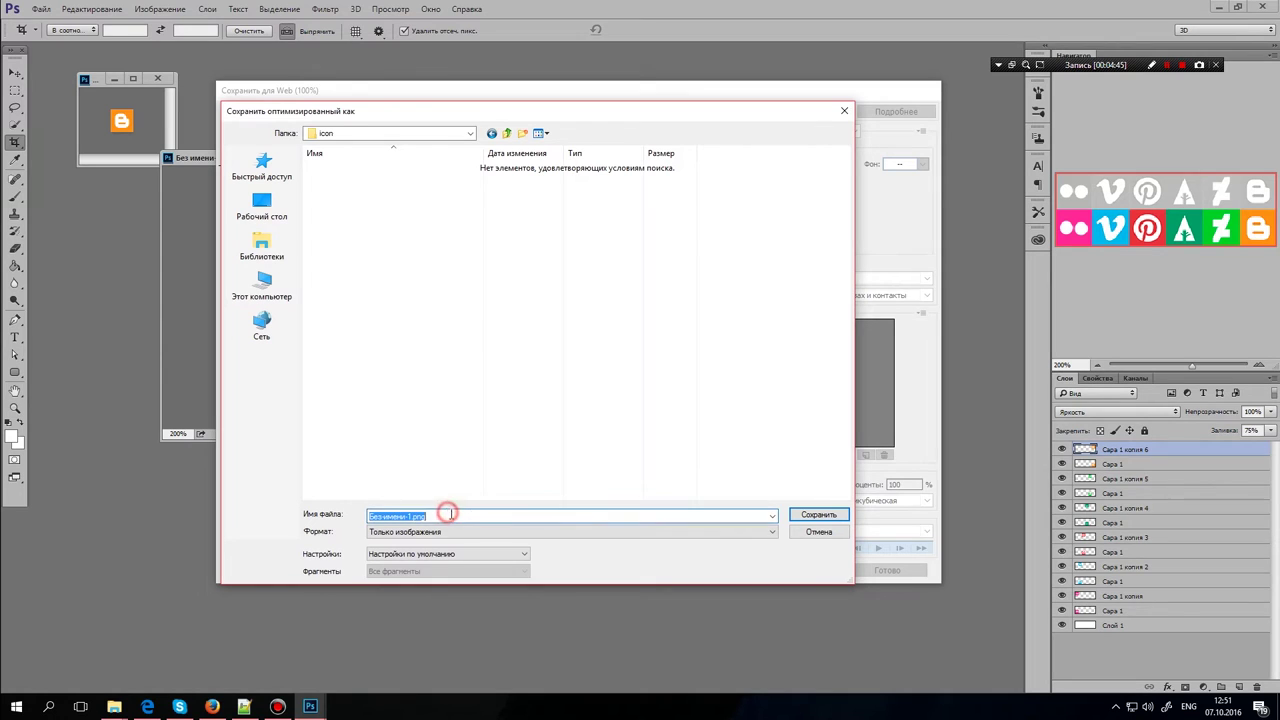
text(icon)
key(Return)
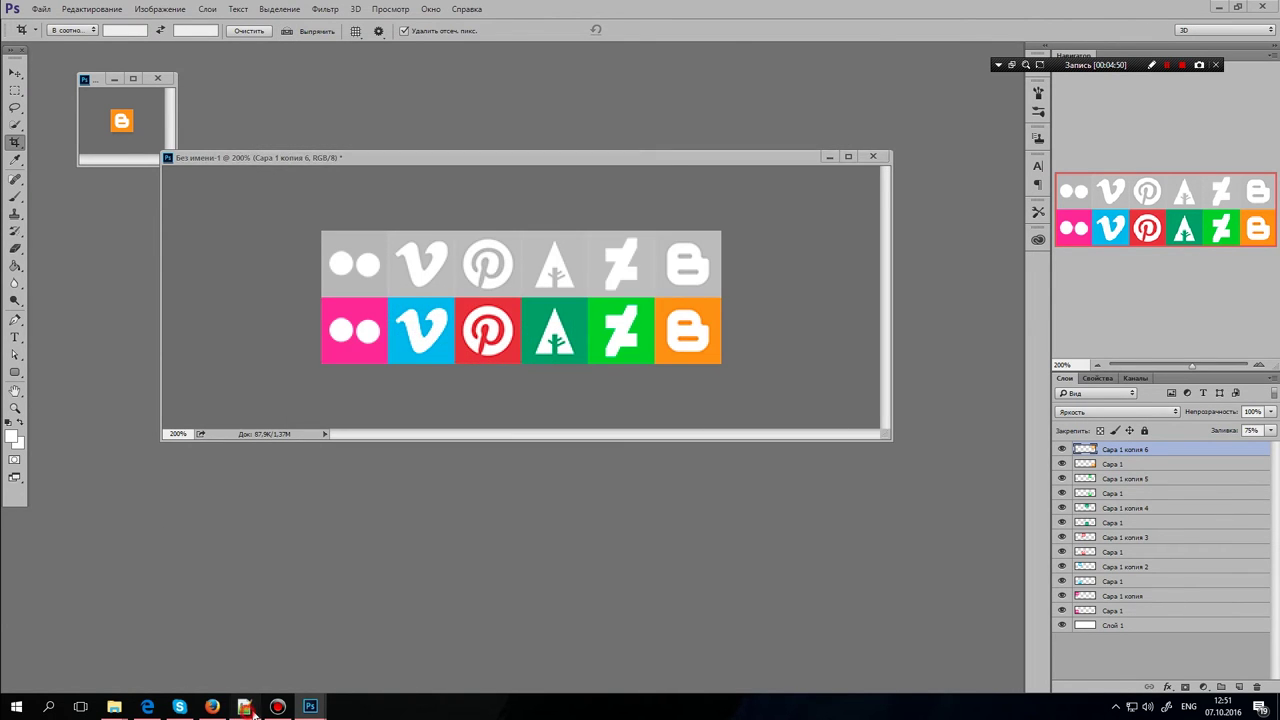
Switch to Notepad++ and add a div with the class soc_icon to the body of index.html
click(244, 707)
click(62, 145)
text(<div> class="")
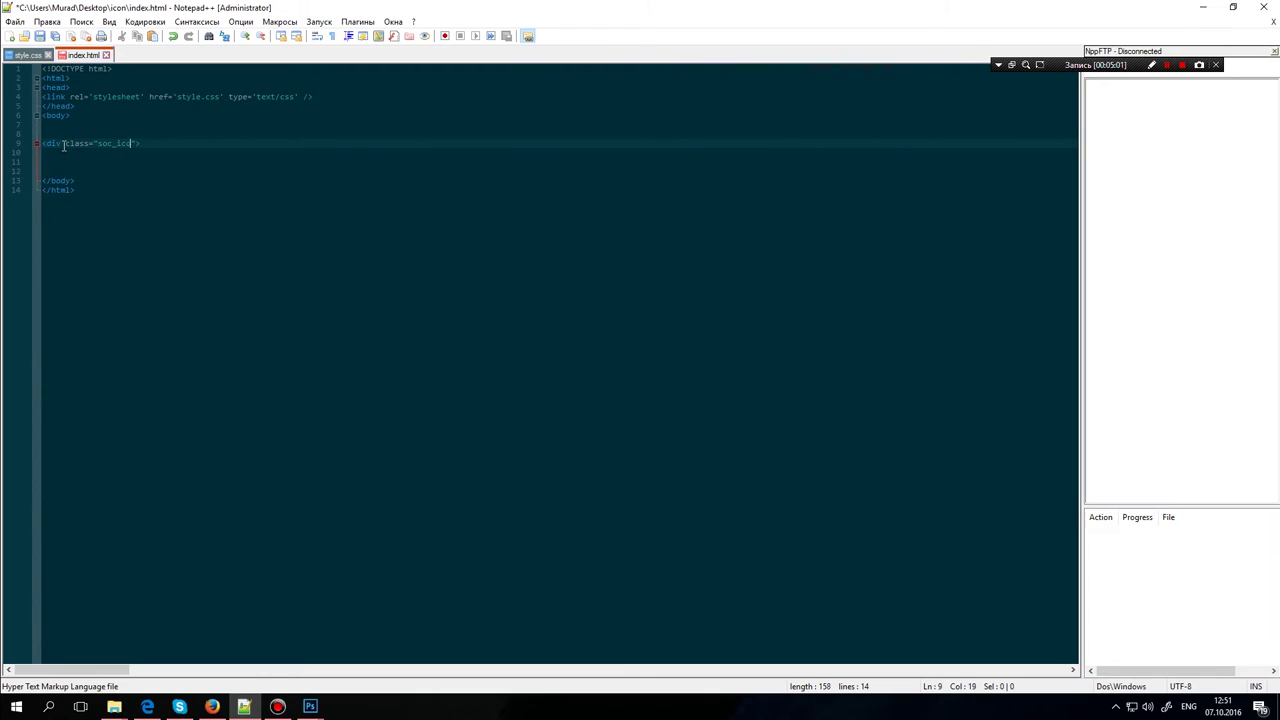
key(End)
key(Return)
key(Return)
text(</)
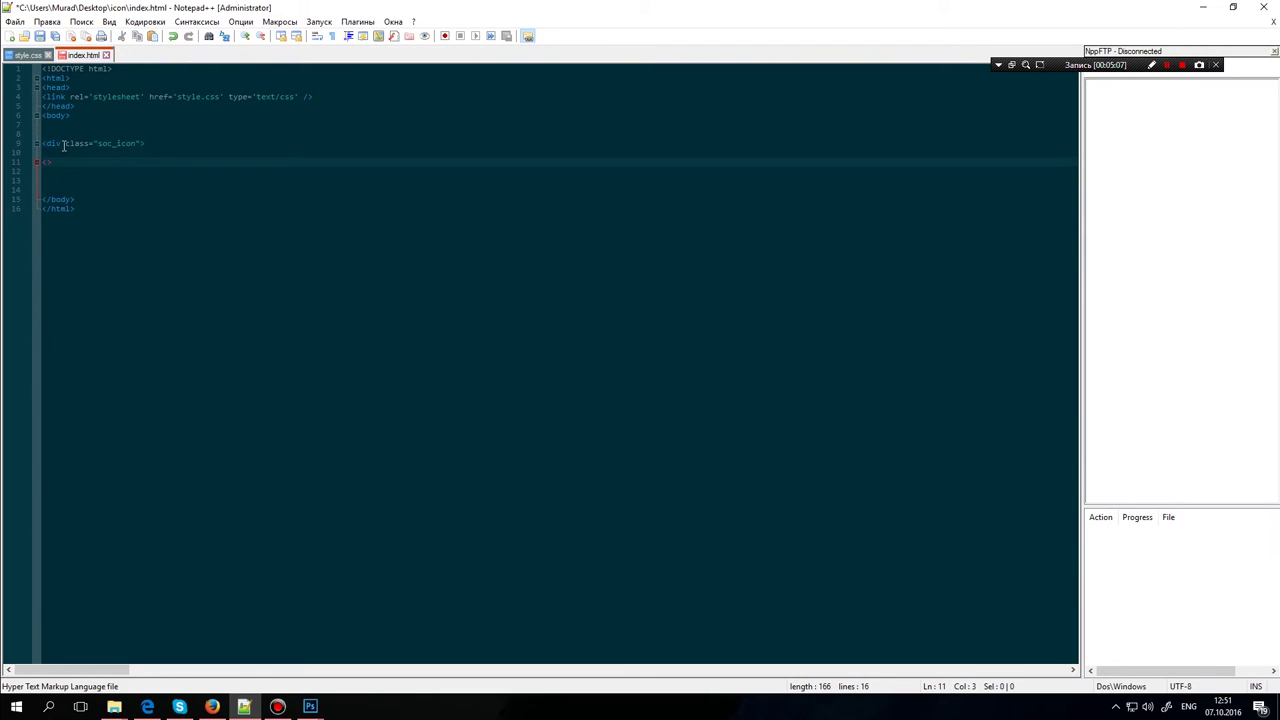
text(div>)
Fill the soc_icon div with six empty links whose href is "#" and save index.html
click(75, 150)
text(a hr)
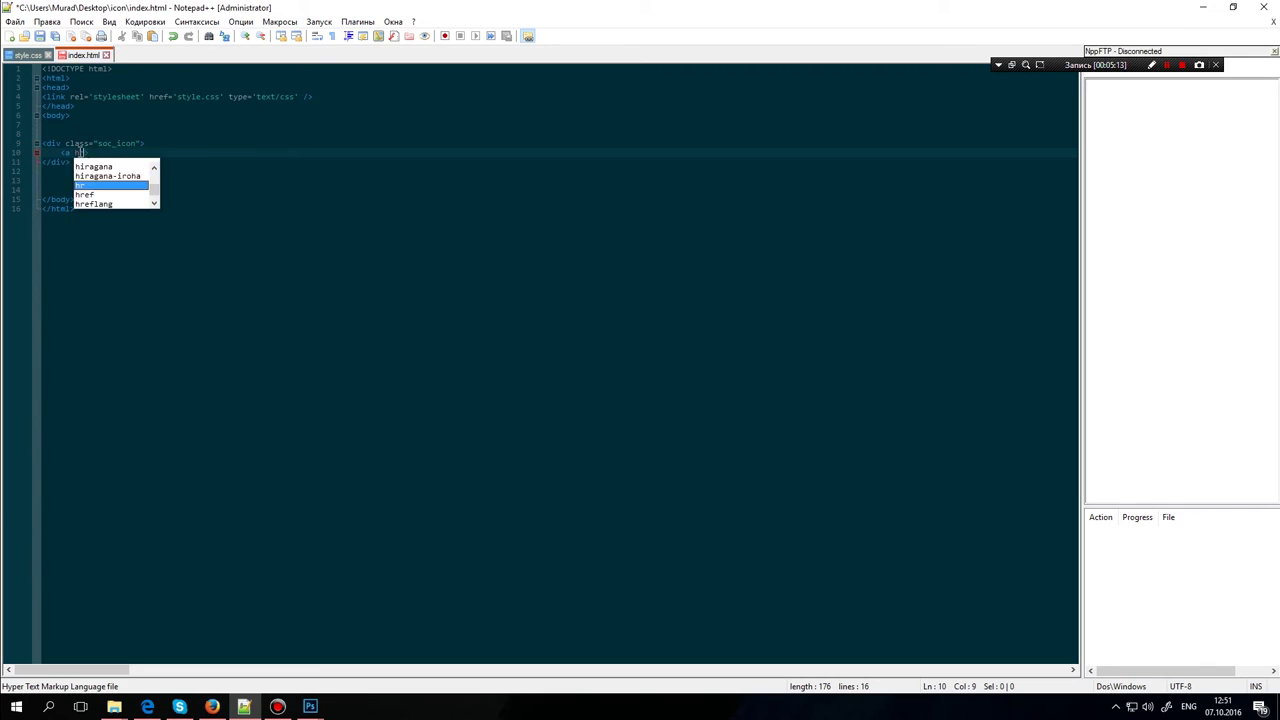
text(ef="#"></a>)
key(ctrl+d)
key(ctrl+d)
key(ctrl+d)
key(ctrl+d)
key(ctrl+d)
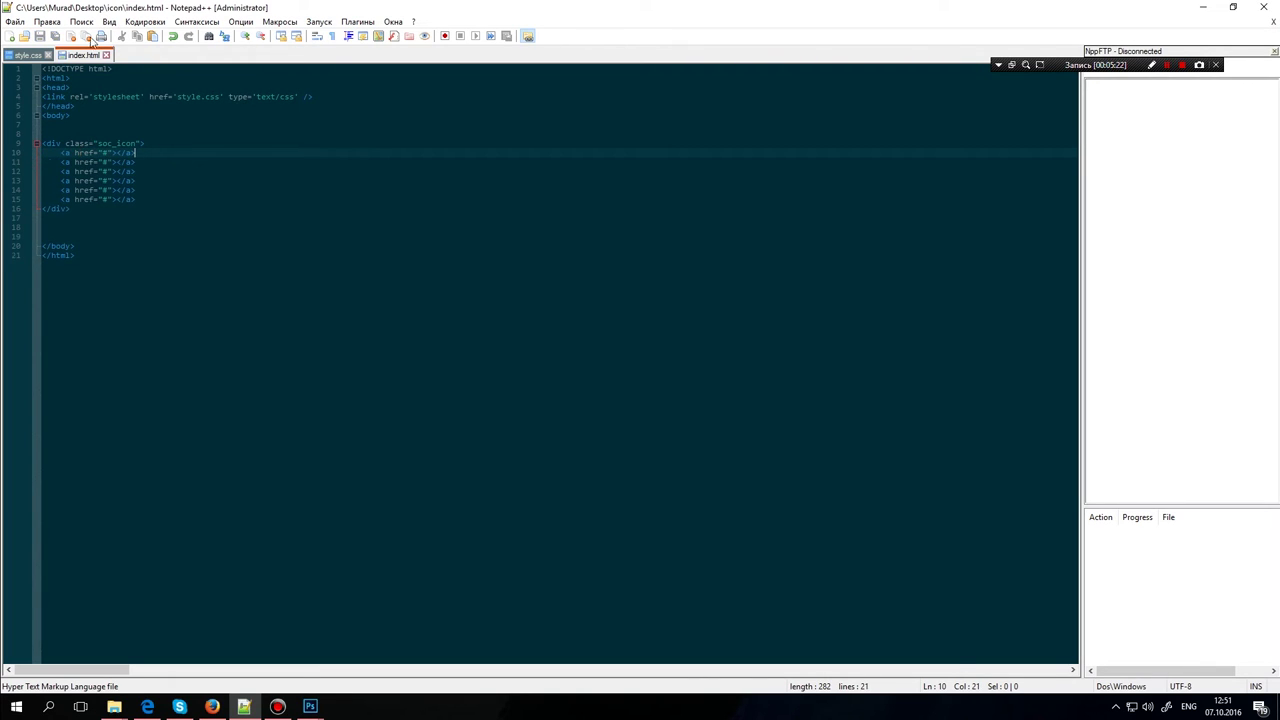
Add a body rule with margin: 0 and padding: 0 to style.css, leaving blank lines below it
click(28, 55)
text(body)
text({margin: 0; p)
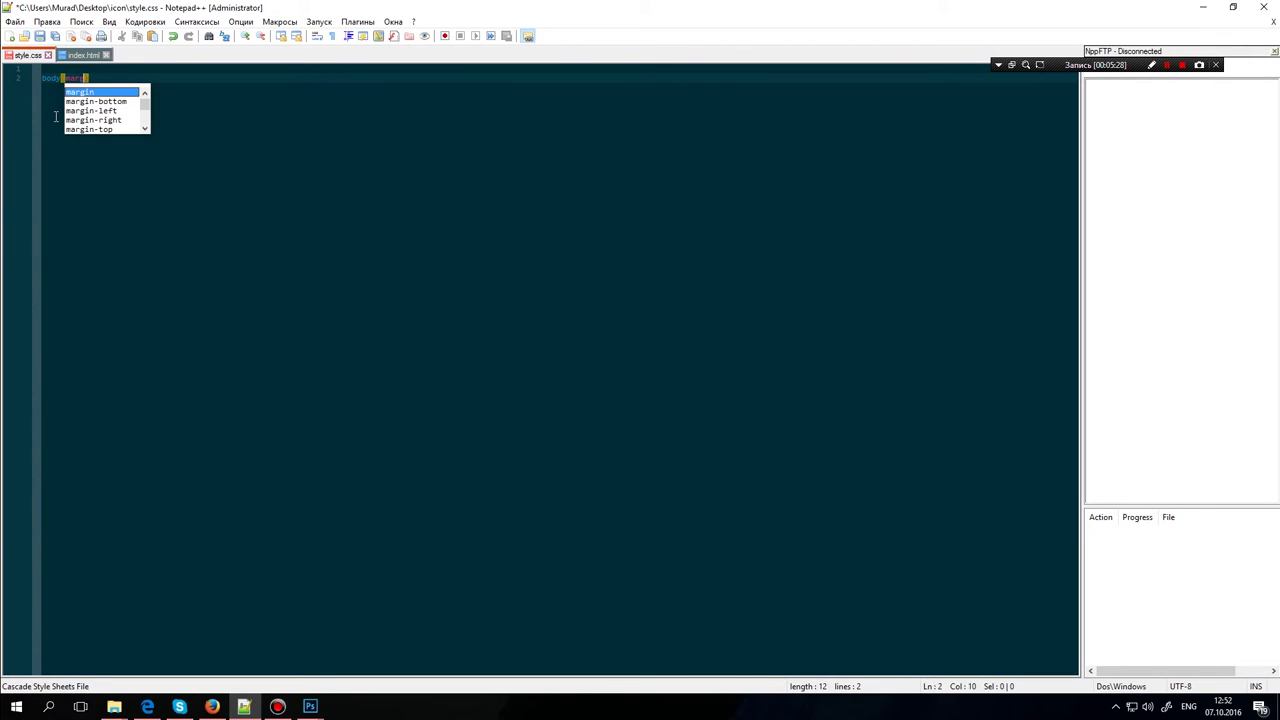
text(addign: )
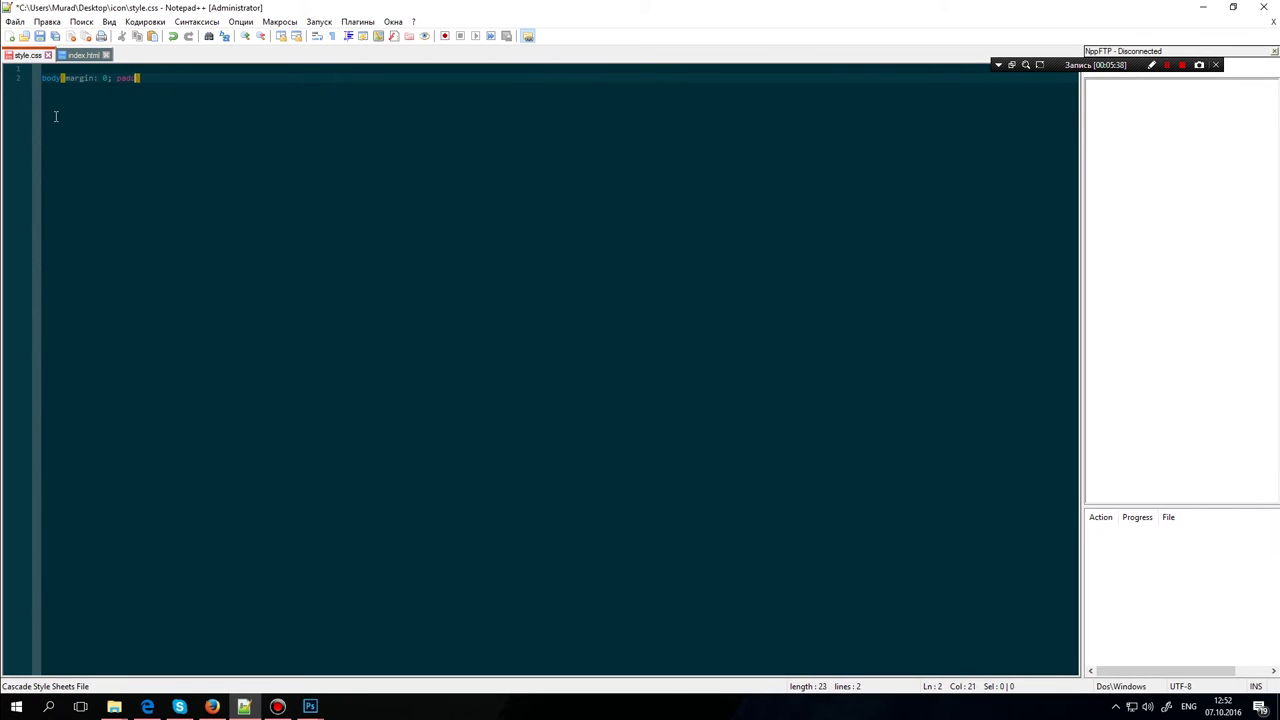
text(padding: 0;)
key(Return)
key(Return)
key(Return)
key(Return)
key(Return)
Create a .soc_icon rule with float: left below the body rule
text(.soc_icon{)
key(Return)
text(float)
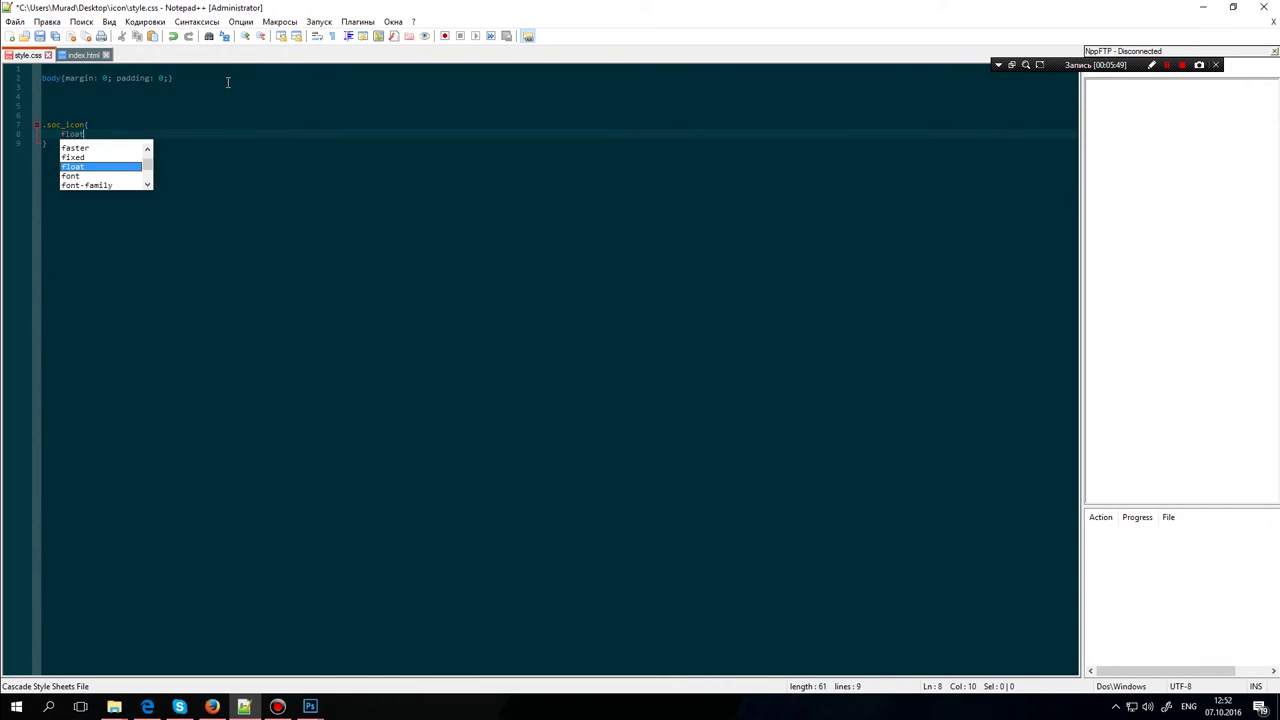
text(: left)
key(Left)
key(Left)
key(Left)
key(Left)
key(End)
text(;)
key(Down)
key(Up)
Add margin: 400px 0 0 600px and background: red to the .soc_icon rule
key(Return)
text(margin:  00 0)
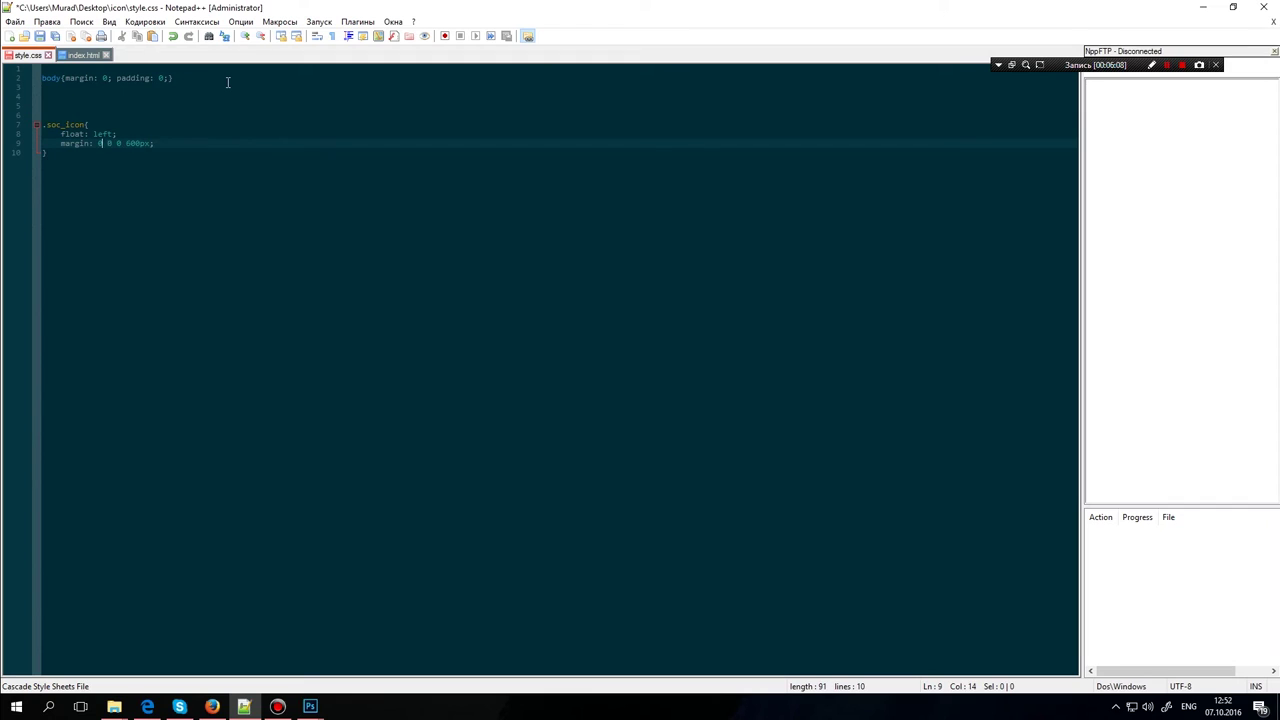
key(Return)
text(background: red;)
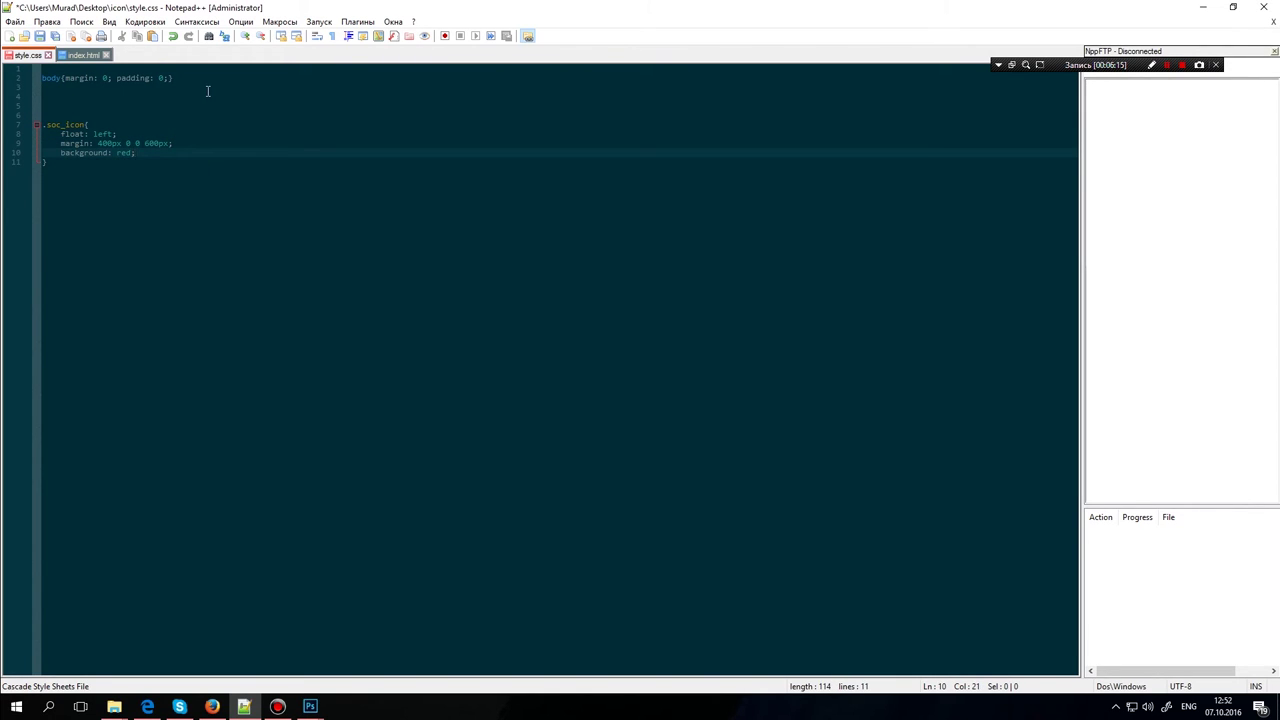
Copy the whole .soc_icon rule below itself and change the copy's selector to .soc_icon a
click(36, 162)
key(shift+Up)
key(shift+Up)
key(shift+Up)
key(shift+Up)
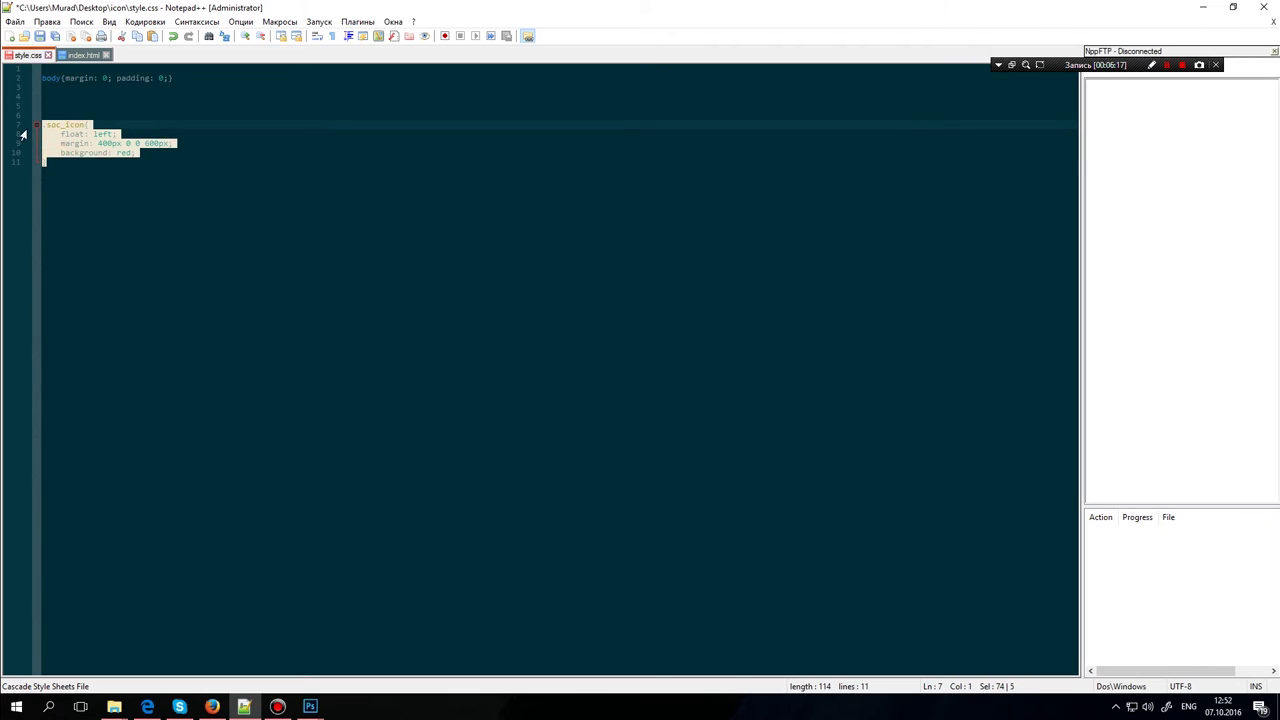
key(ctrl+c)
click(90, 171)
key(Return)
key(Return)
key(ctrl+v)
click(86, 180)
text(a)
Set the .soc_icon a rule's margin to 0 5px 0 0 and its background to grey
click(127, 207)
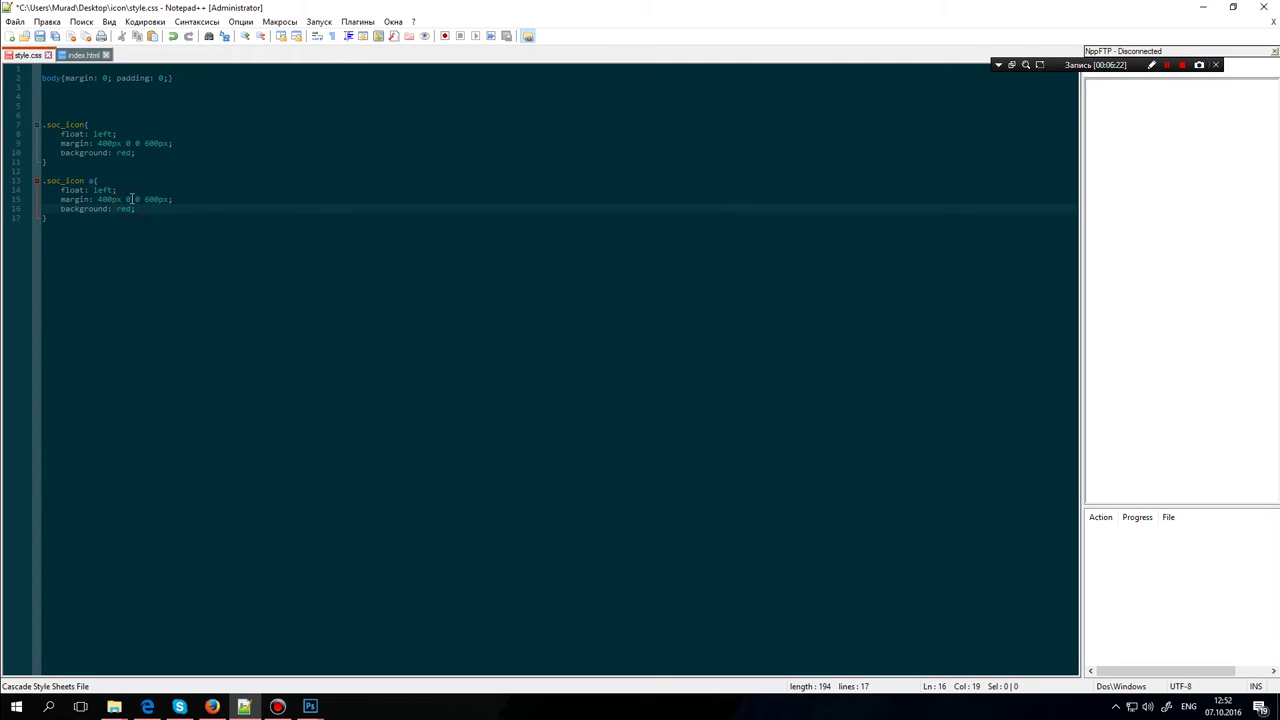
drag(98, 200, 171, 200)
text(0)
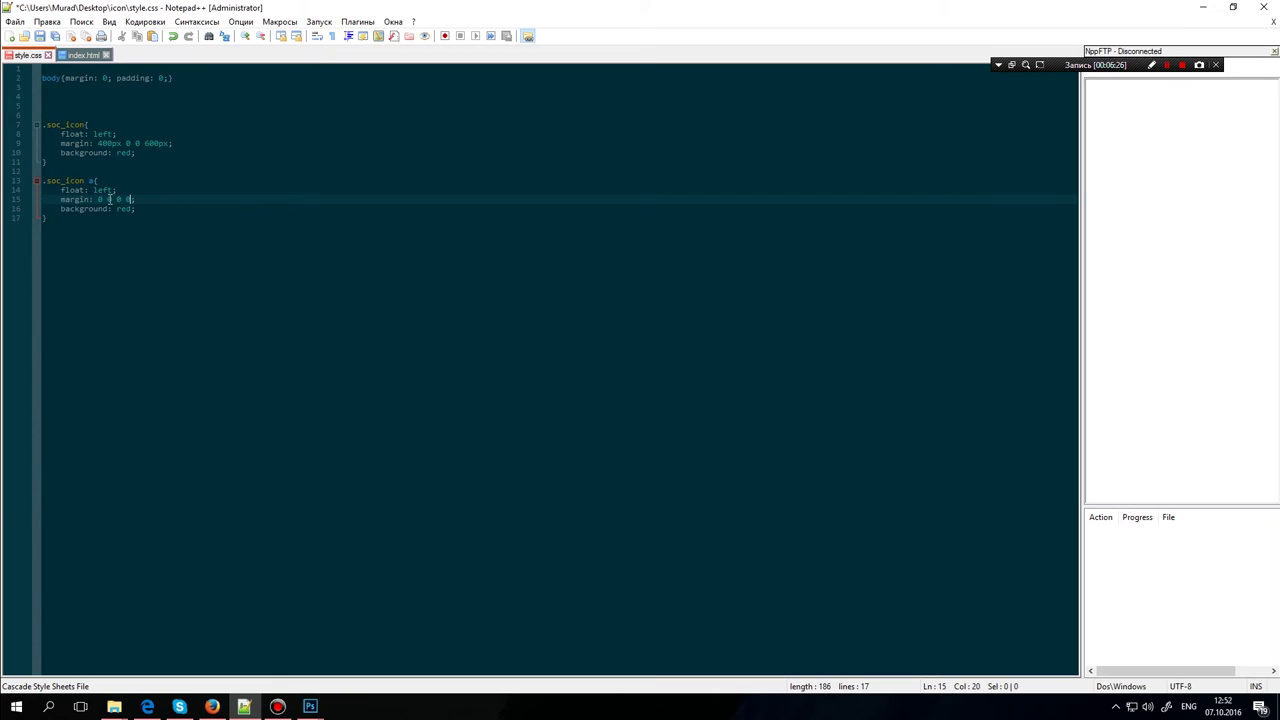
click(110, 199)
double_click(126, 208)
text(grey)
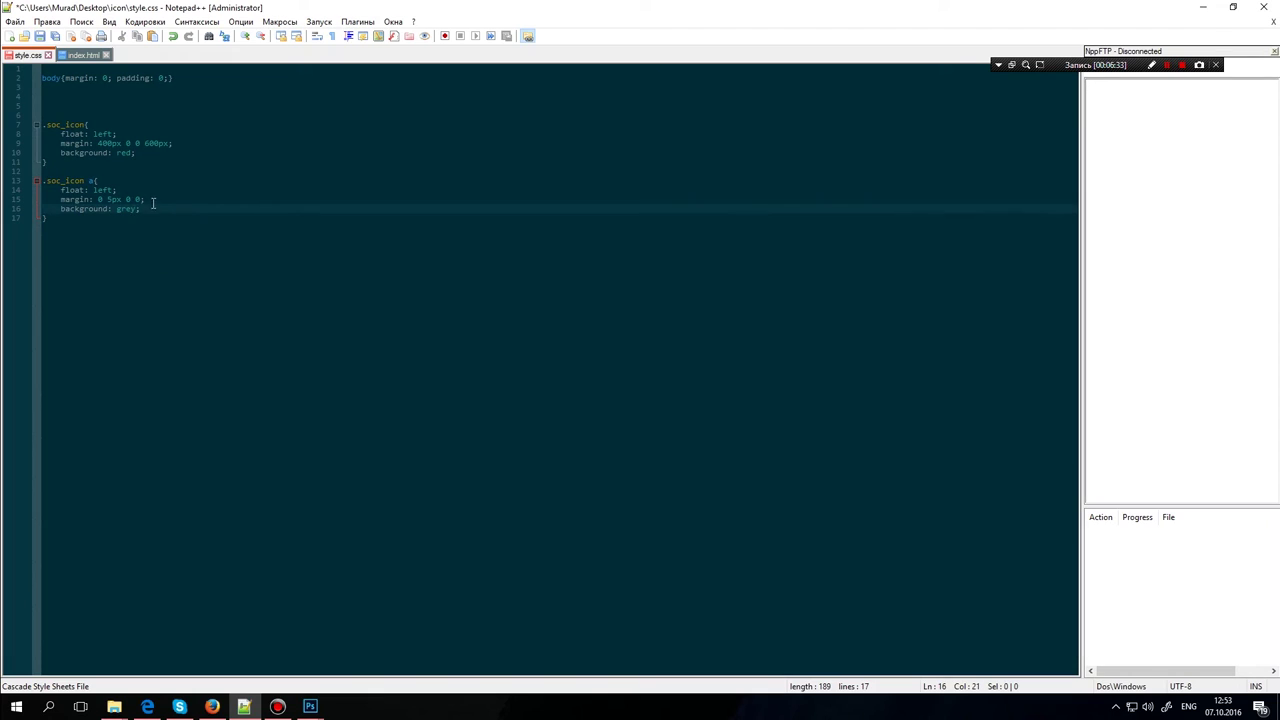
Add width: 50px and height: 50px to the .soc_icon a rule and save style.css
key(Return)
text(wid)
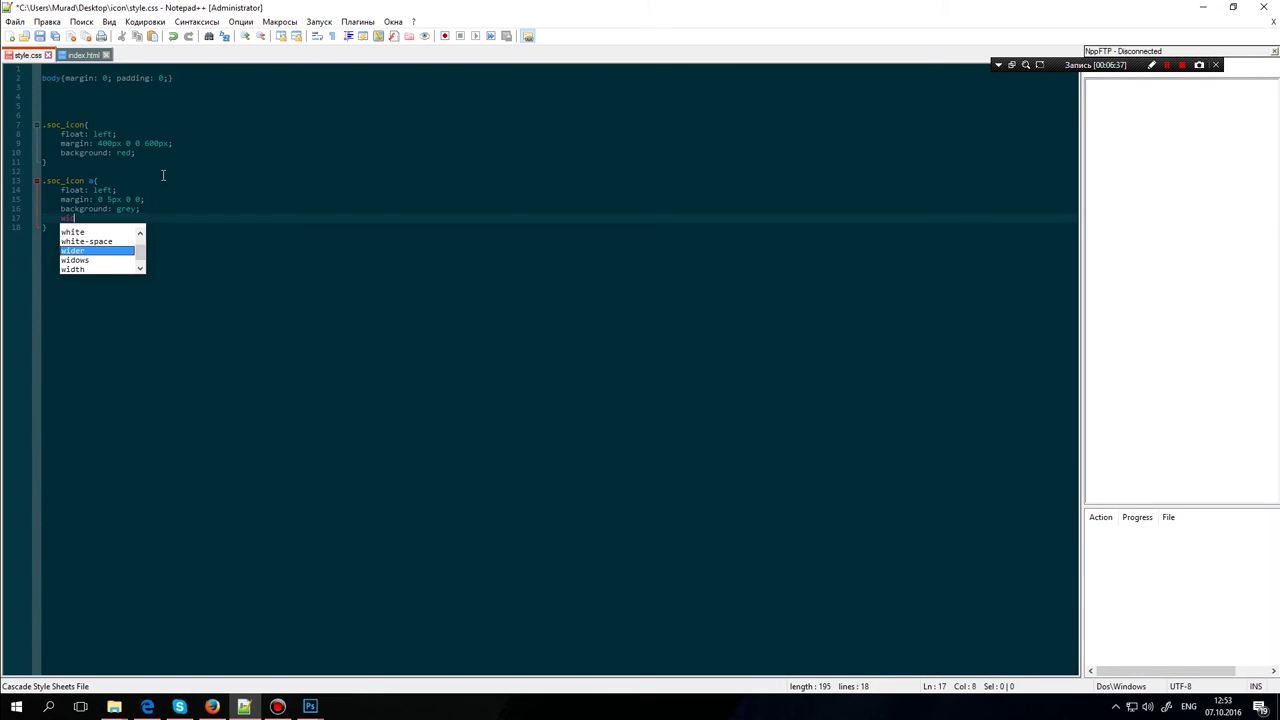
text(th: 50px;)
key(Return)
text(h)
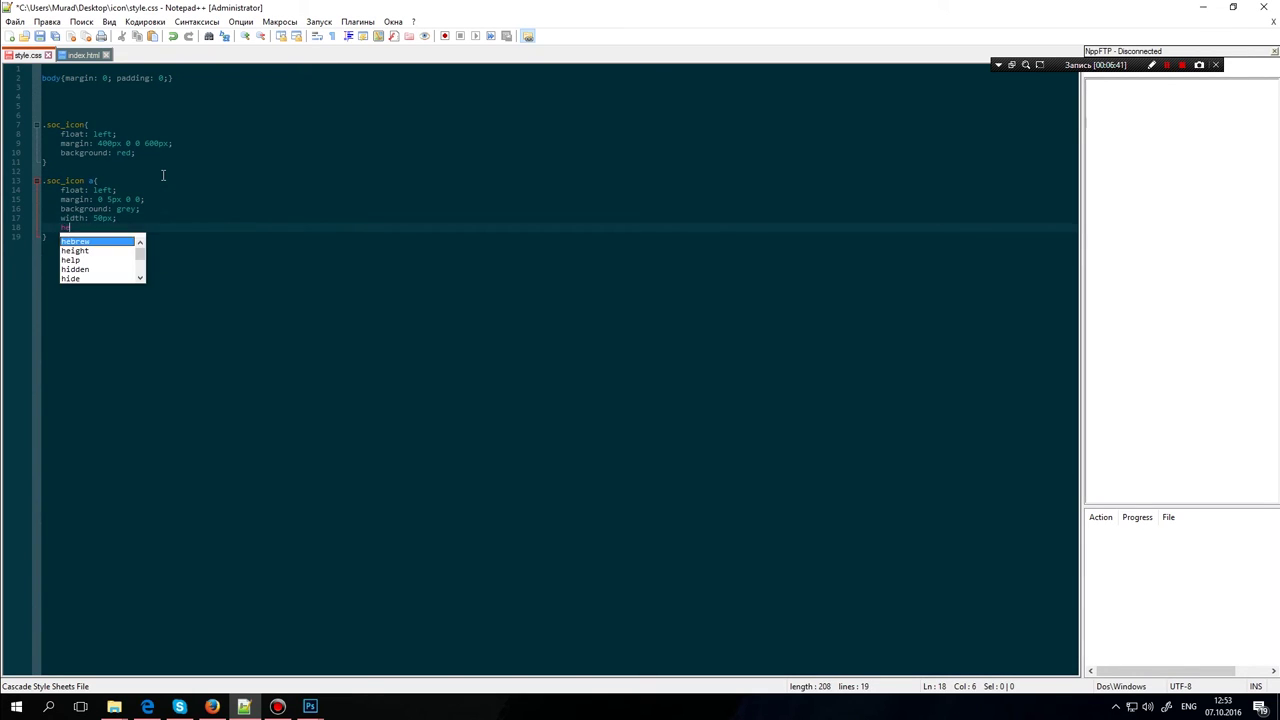
text(eight: 50px;)
key(ctrl+s)
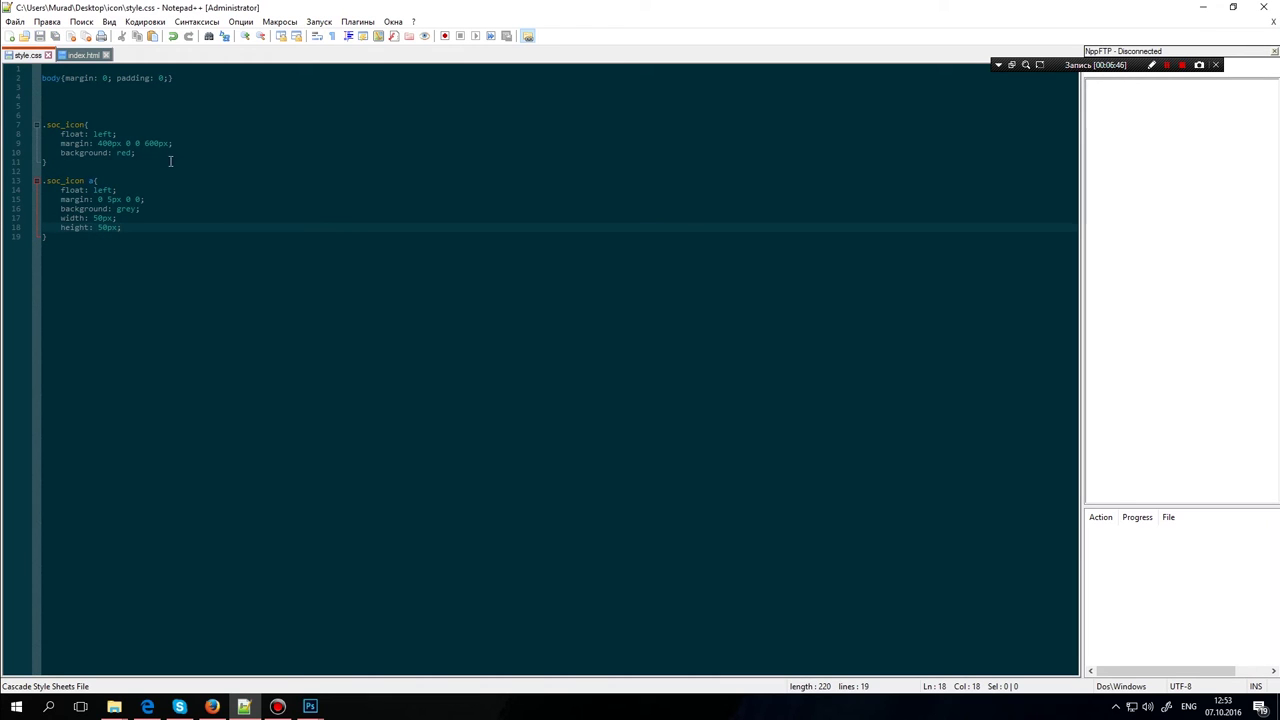
Open index.html from the desktop's icon folder in Firefox to check the link block's layout
click(212, 706)
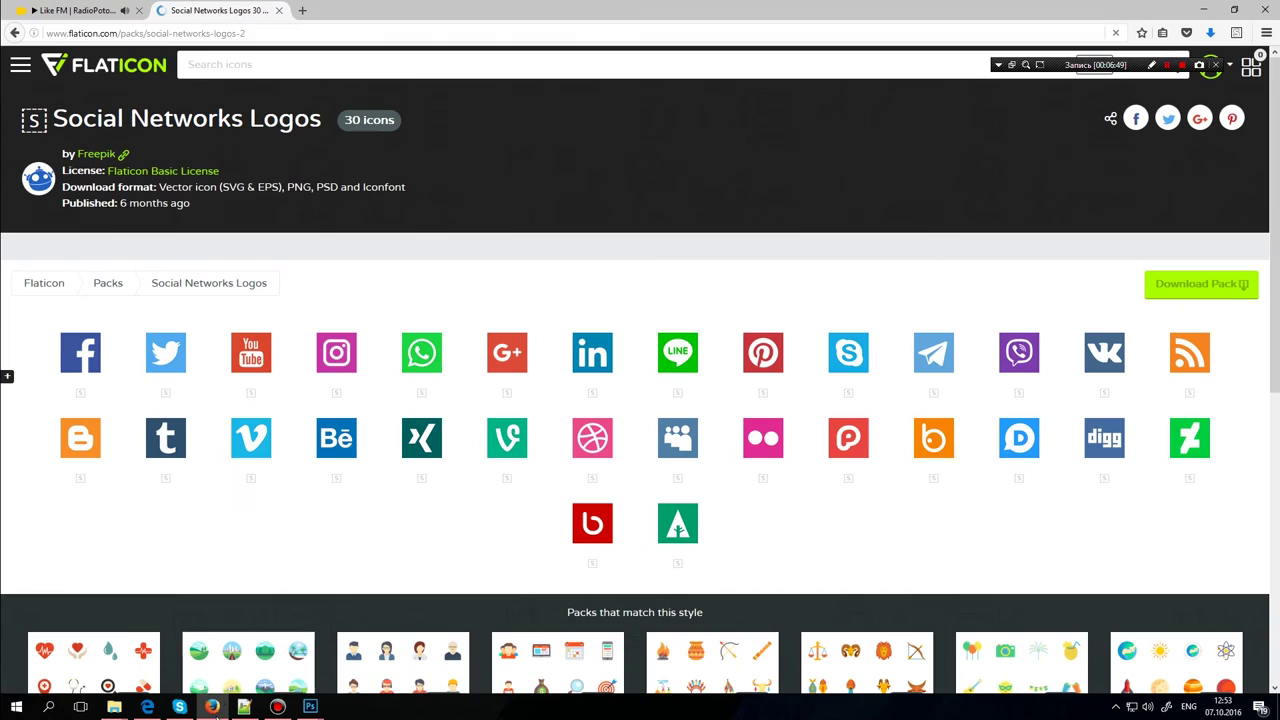
key(super+d)
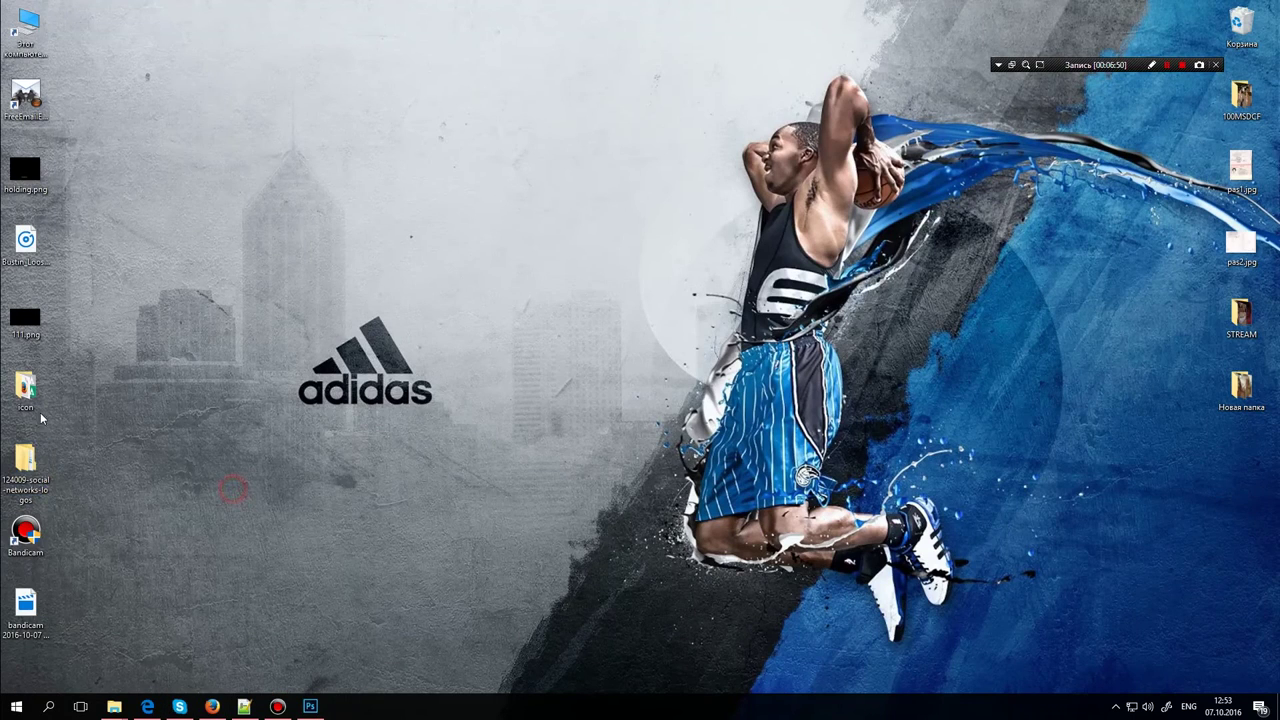
double_click(25, 388)
click(295, 179)
double_click(338, 150)
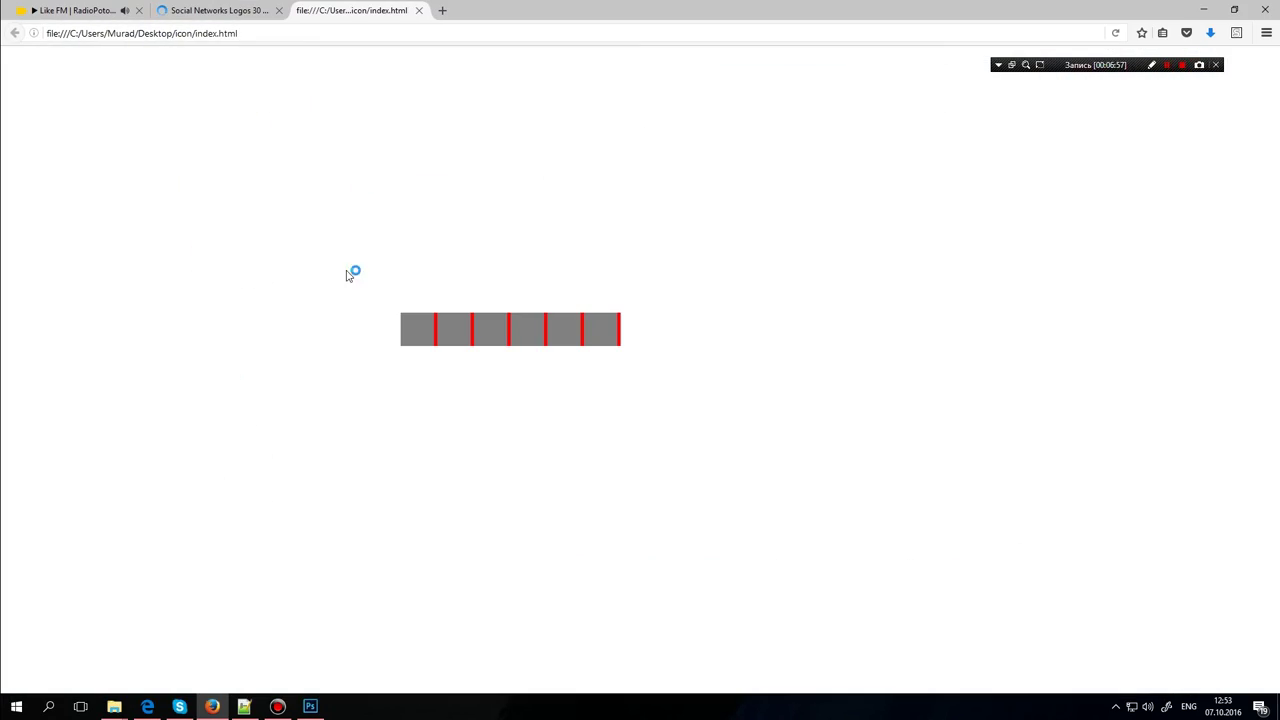
click(357, 290)
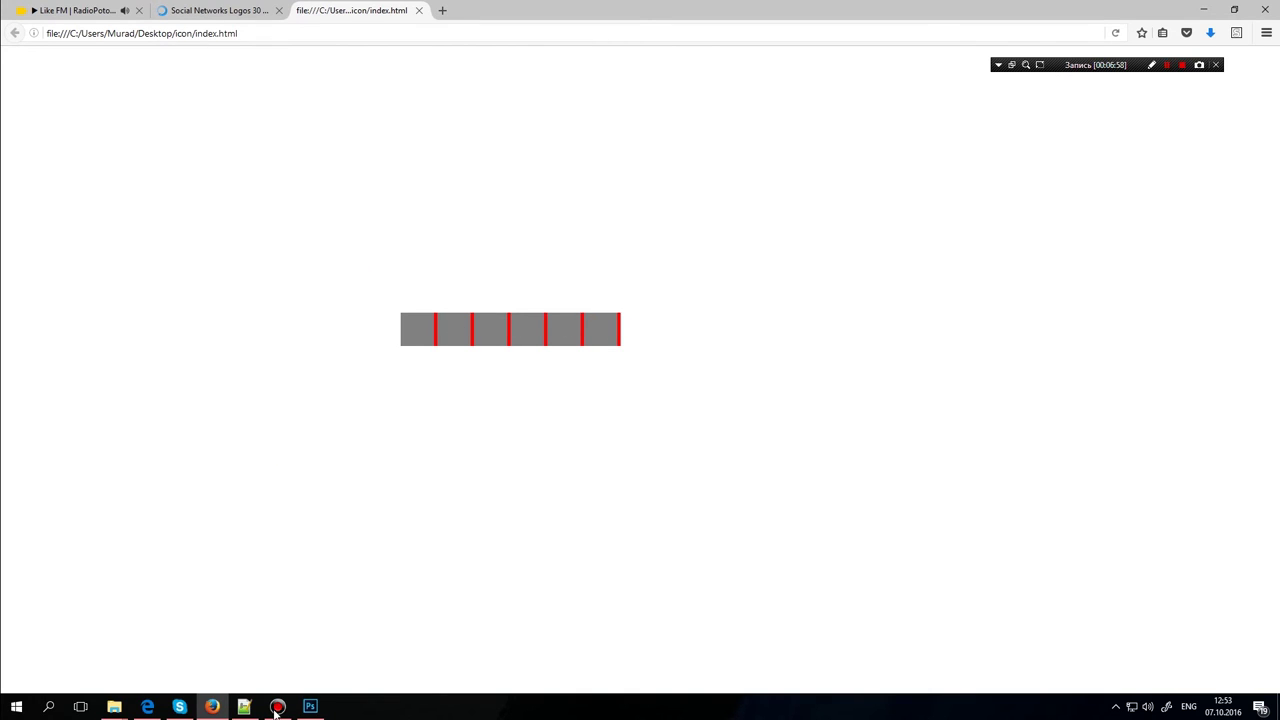